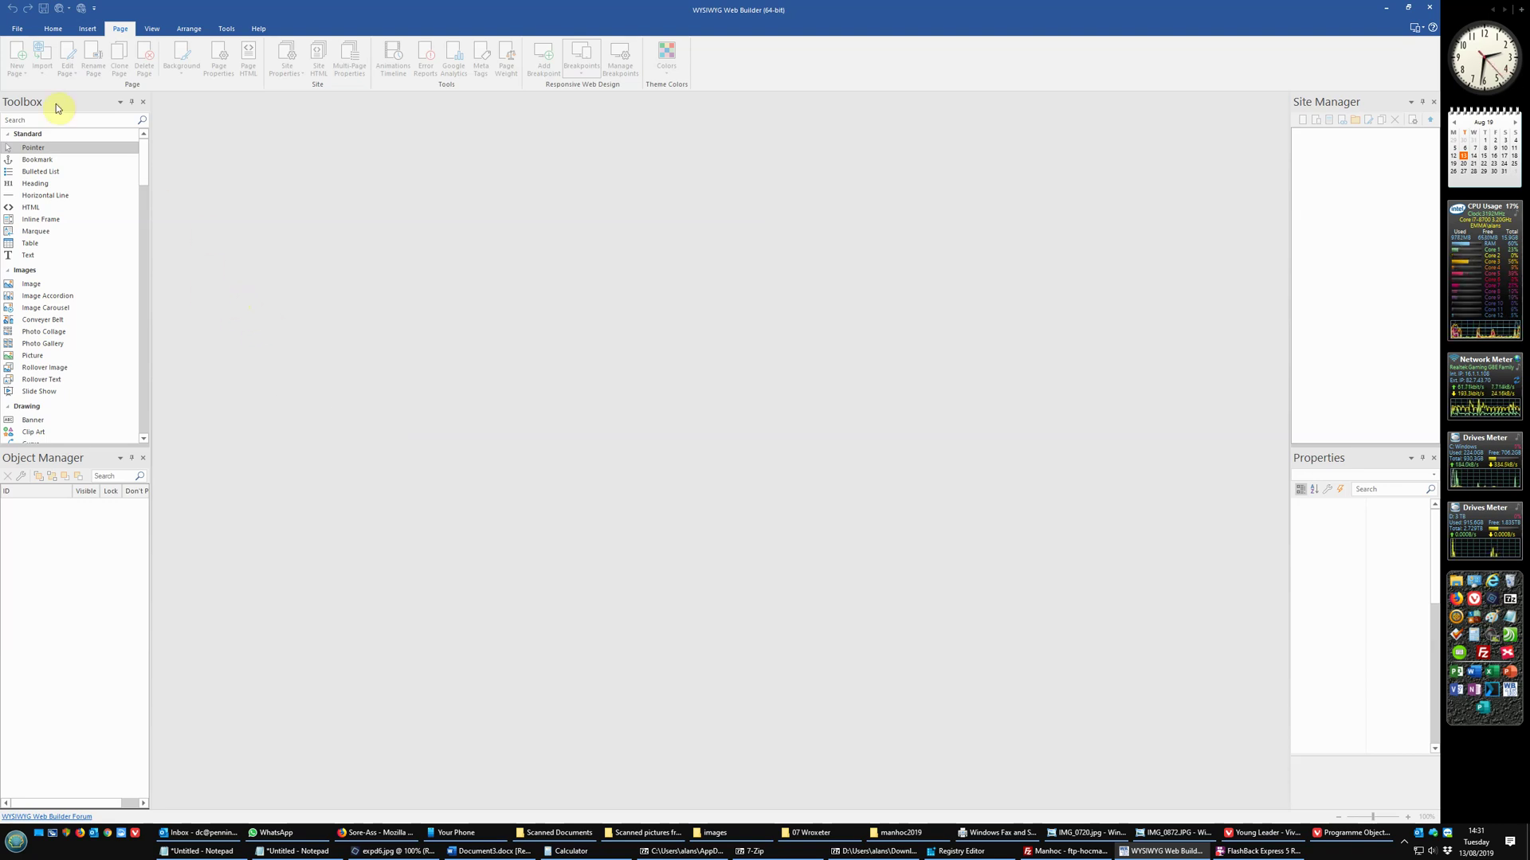
- Create a new blank Untitled website from the File menu
click(20, 34)
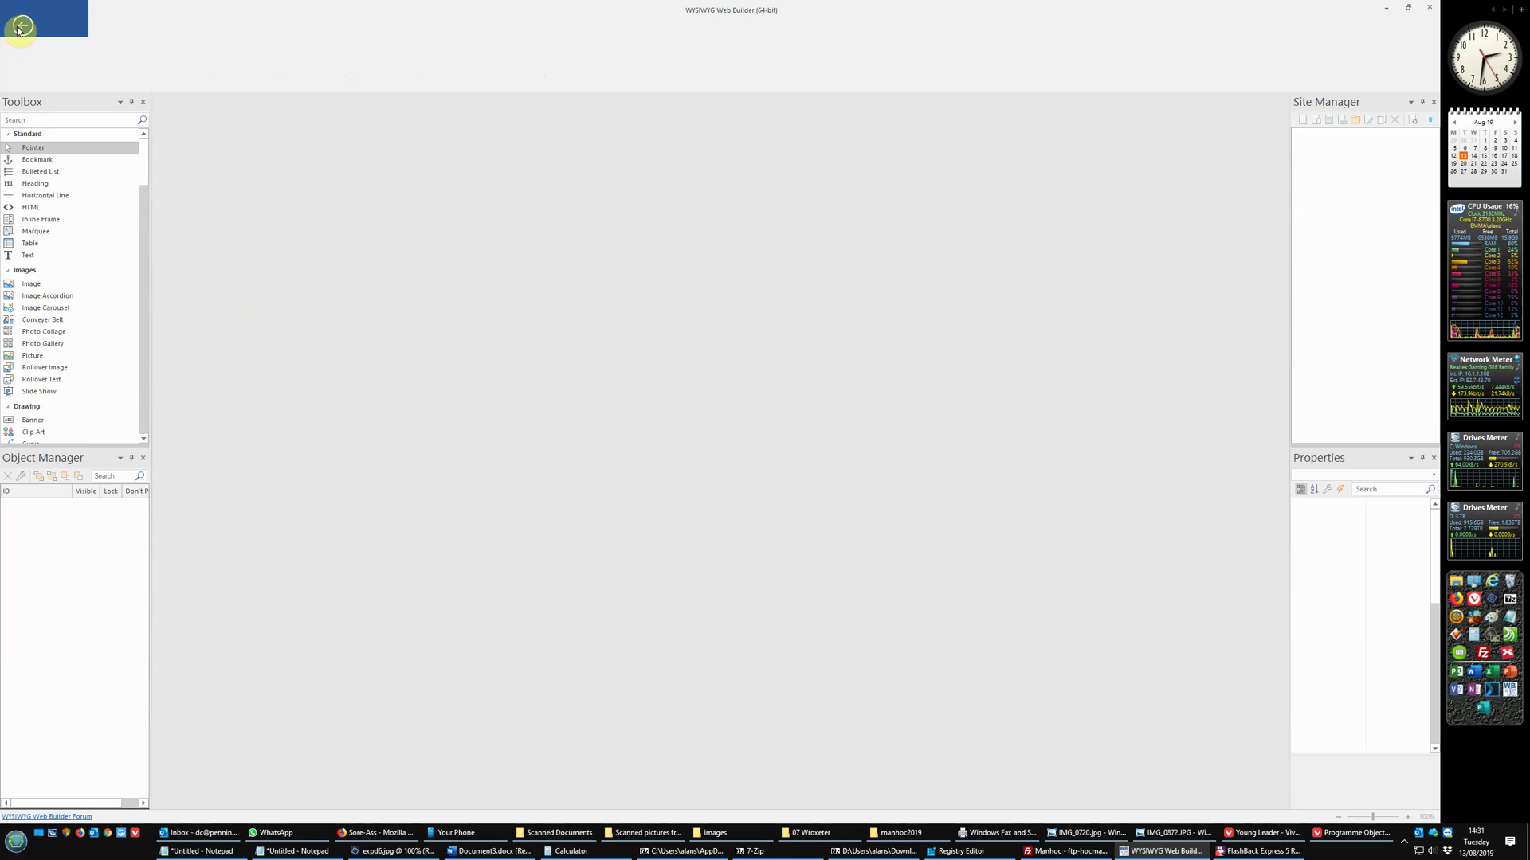
click(21, 53)
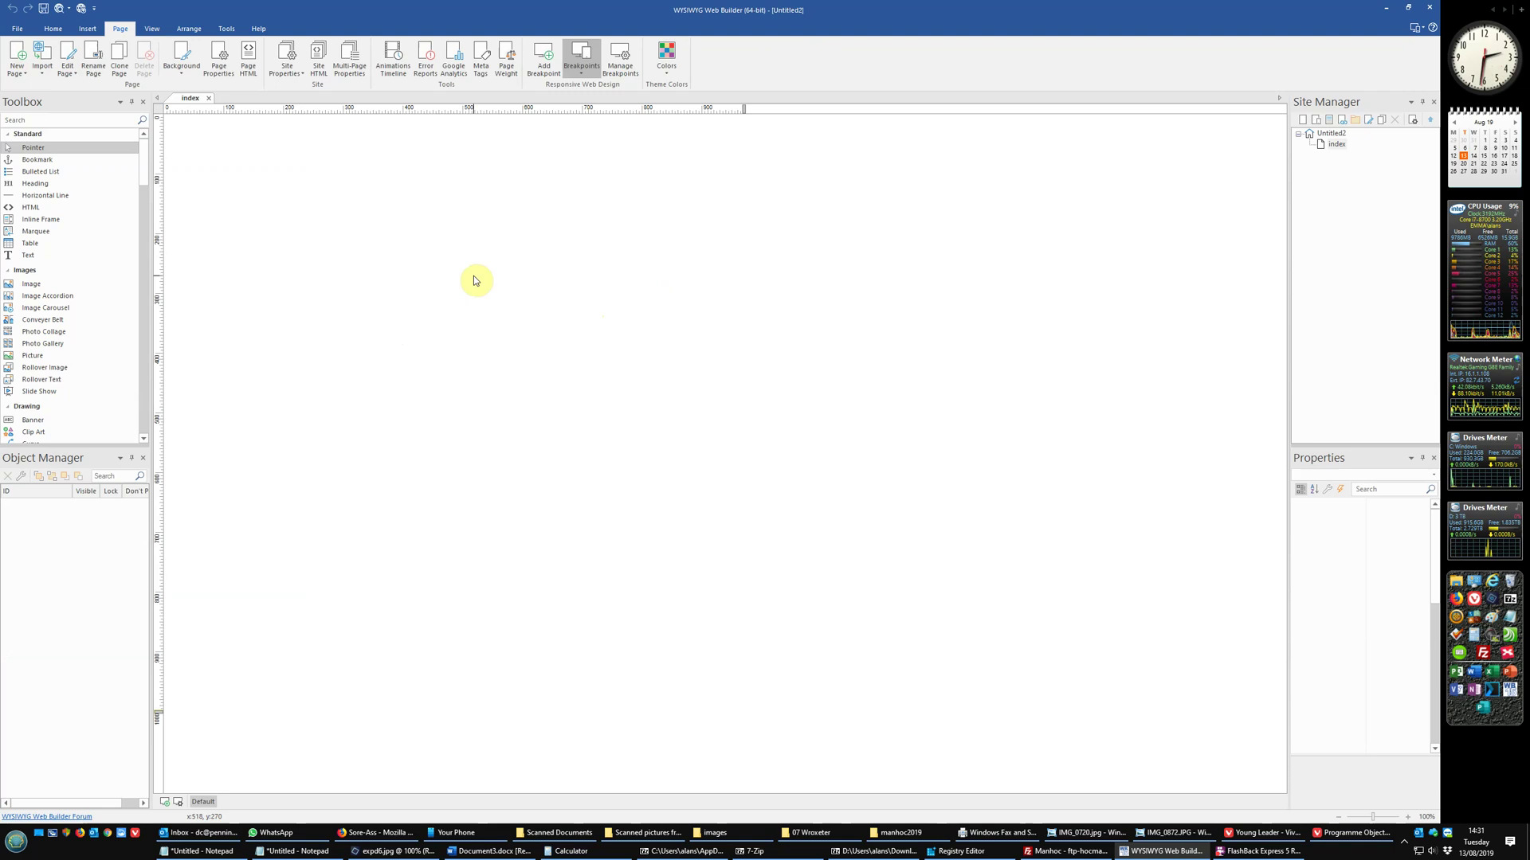
- Set the index page width to 1280 pixels in Page Properties
right_click(471, 210)
click(512, 365)
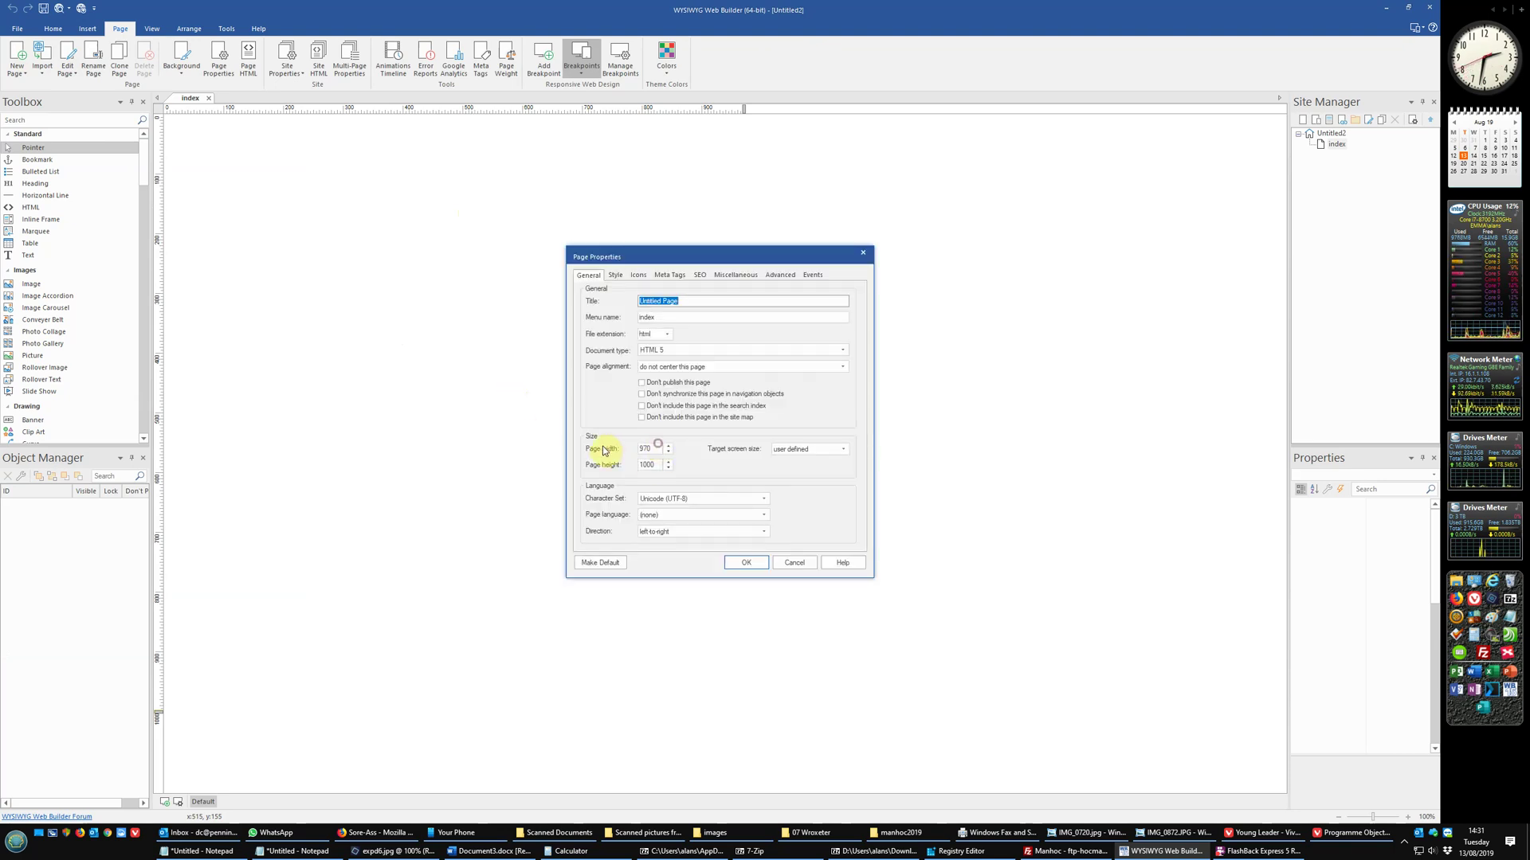
drag(655, 448, 620, 449)
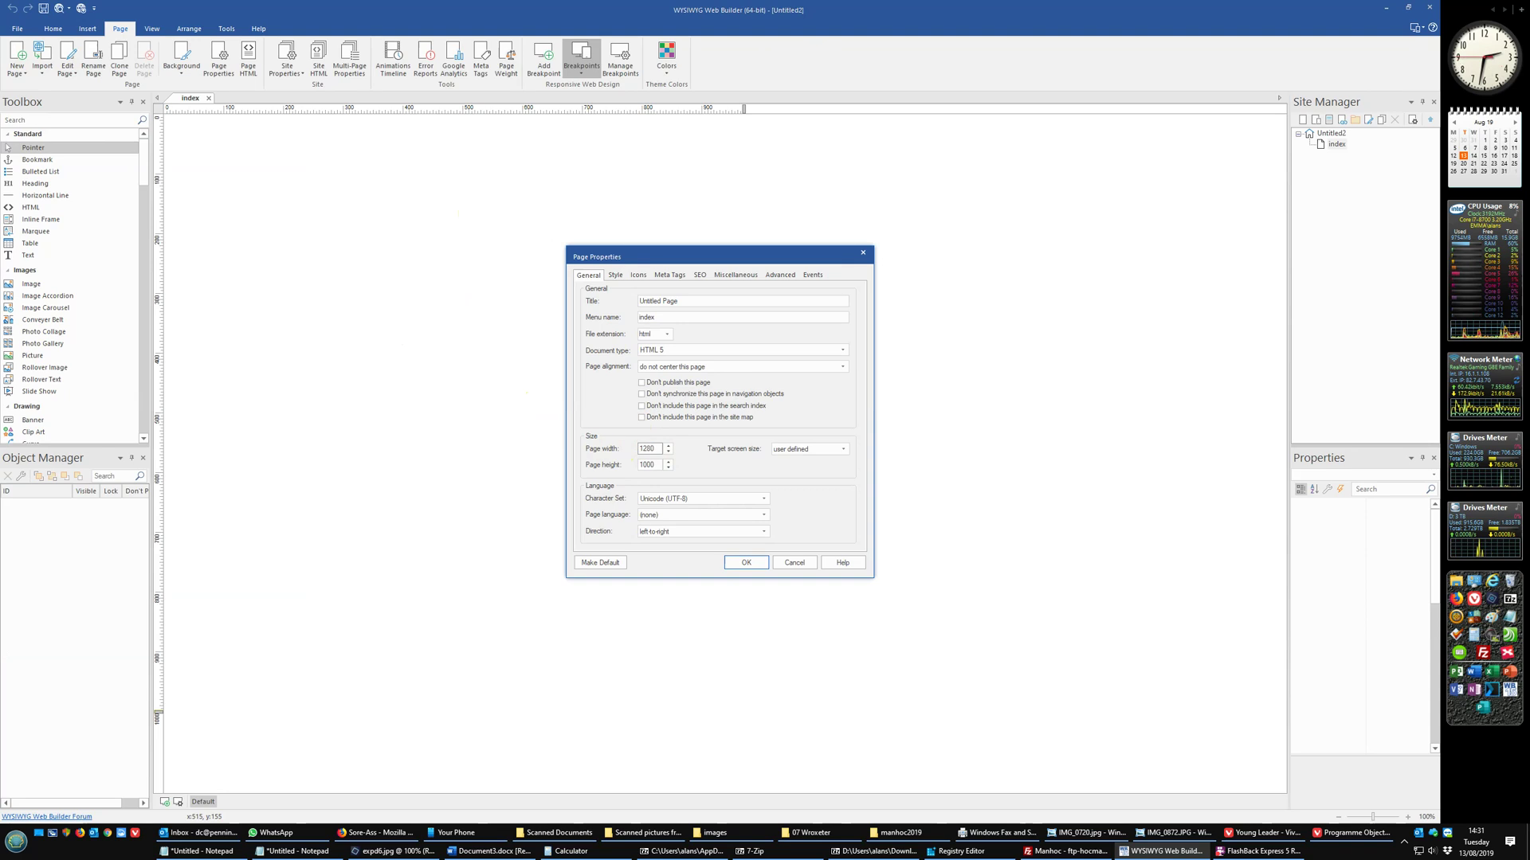
key(Return)
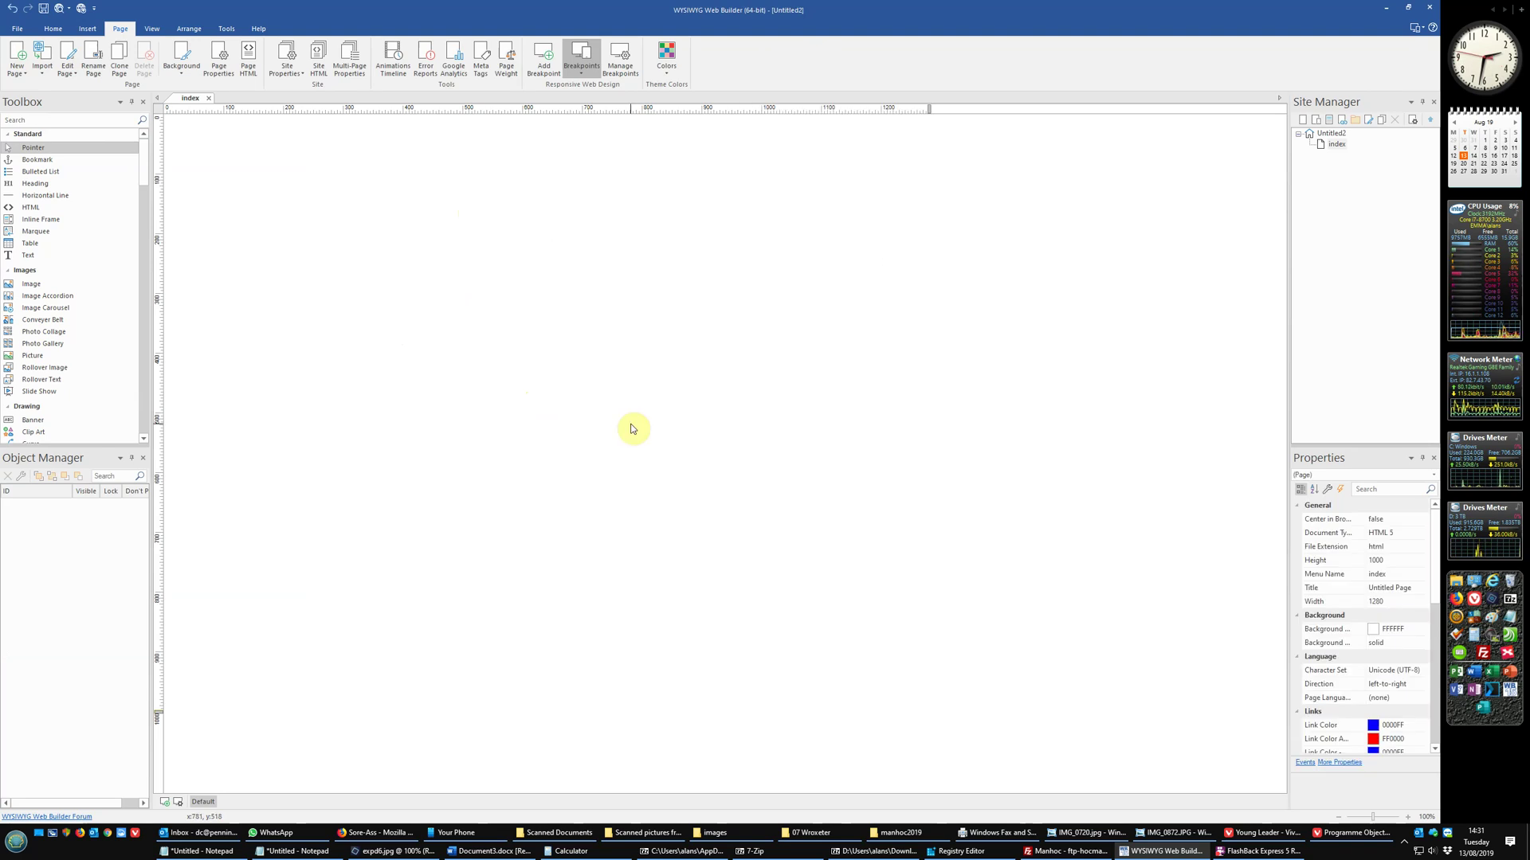
- Set the index page title to 'index'
right_click(562, 379)
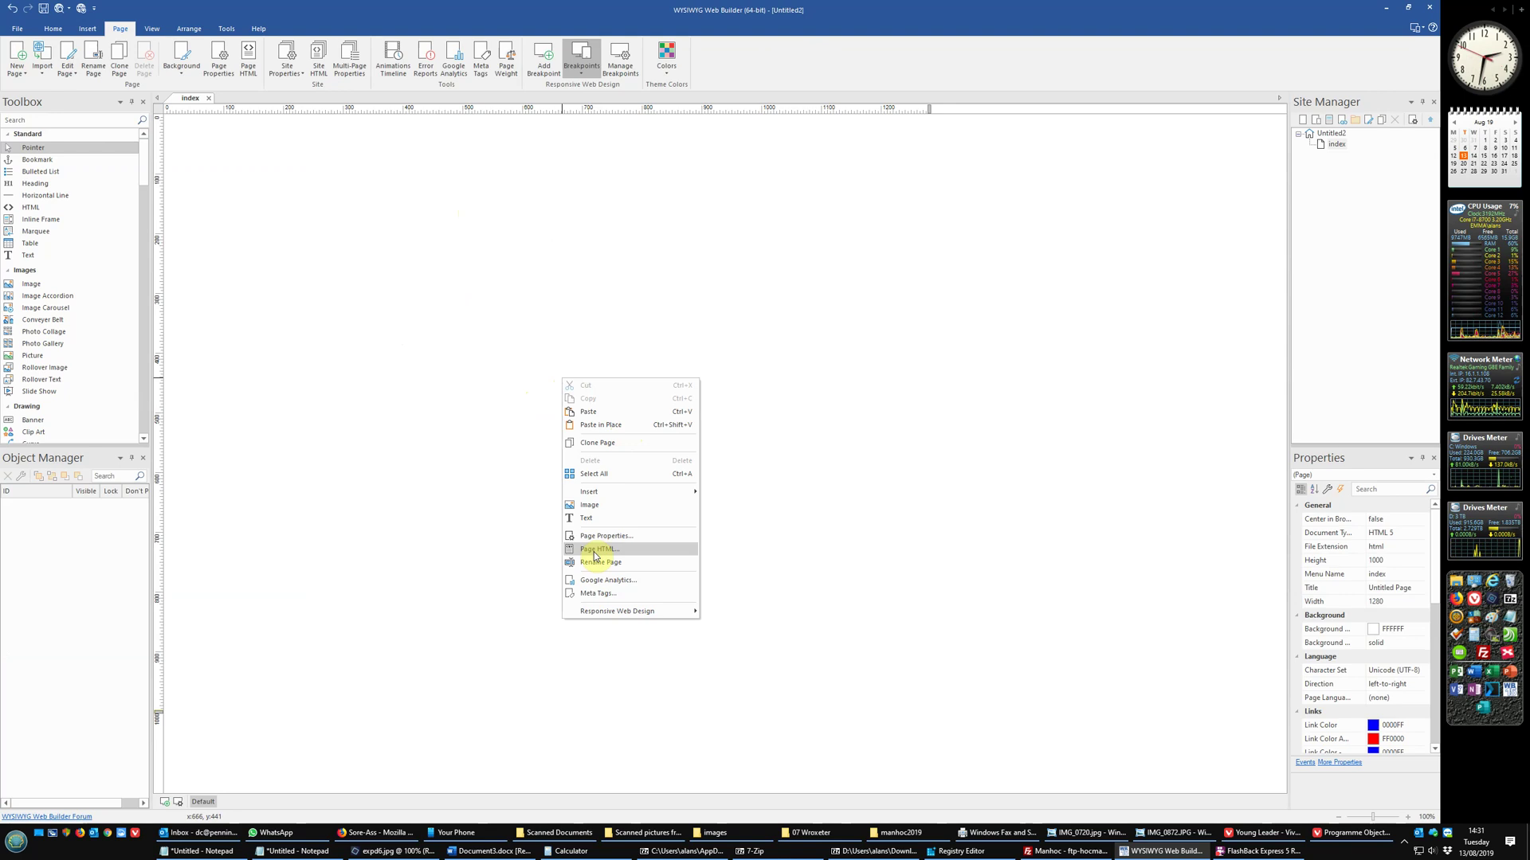
click(618, 536)
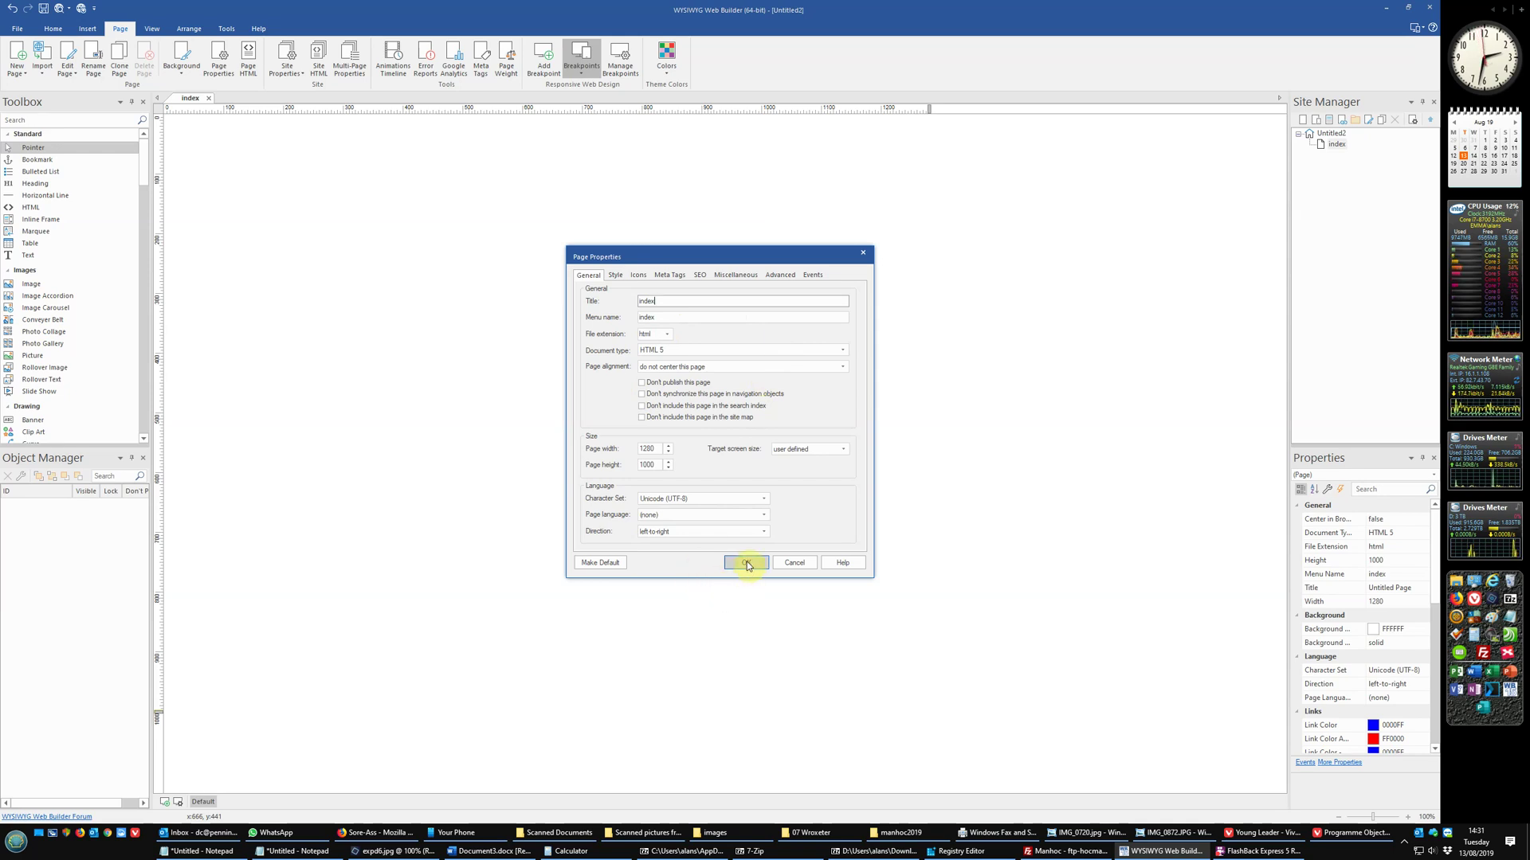
click(746, 563)
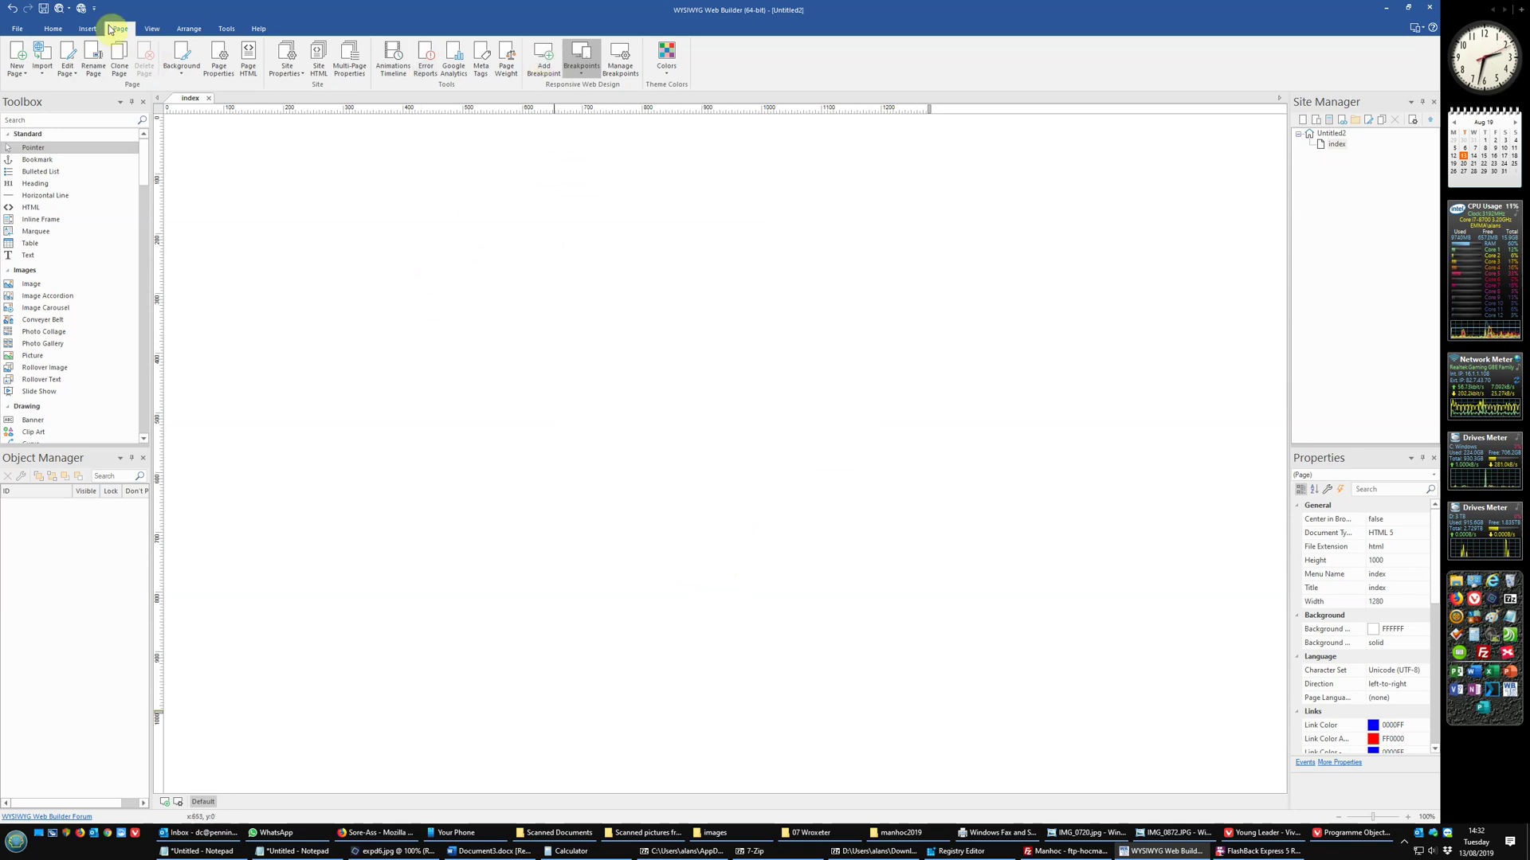
- Add breakpoints with device widths of 980 and 768 pixels
click(581, 65)
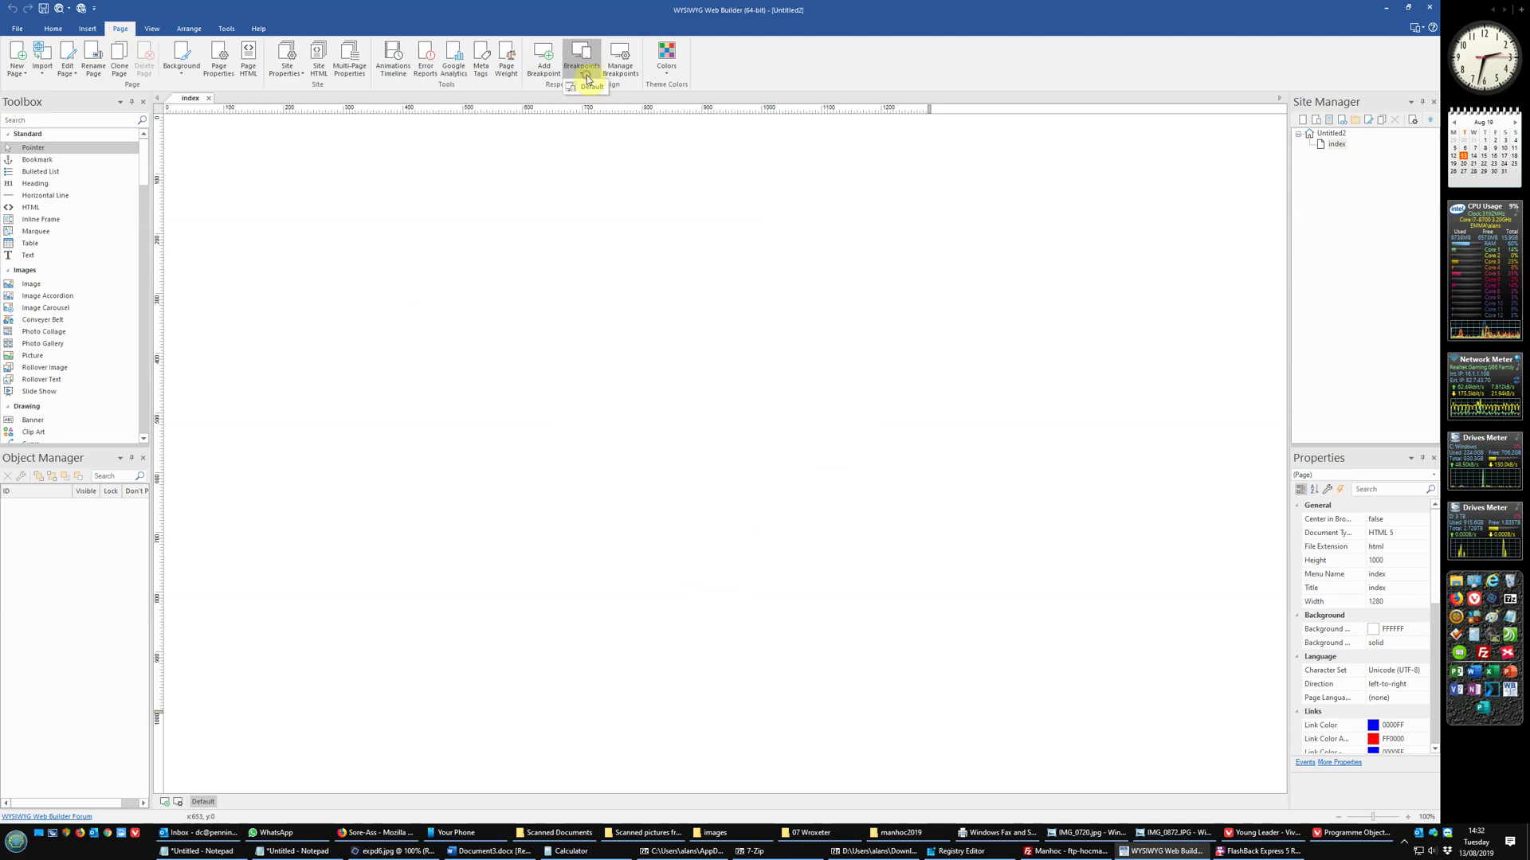
click(541, 63)
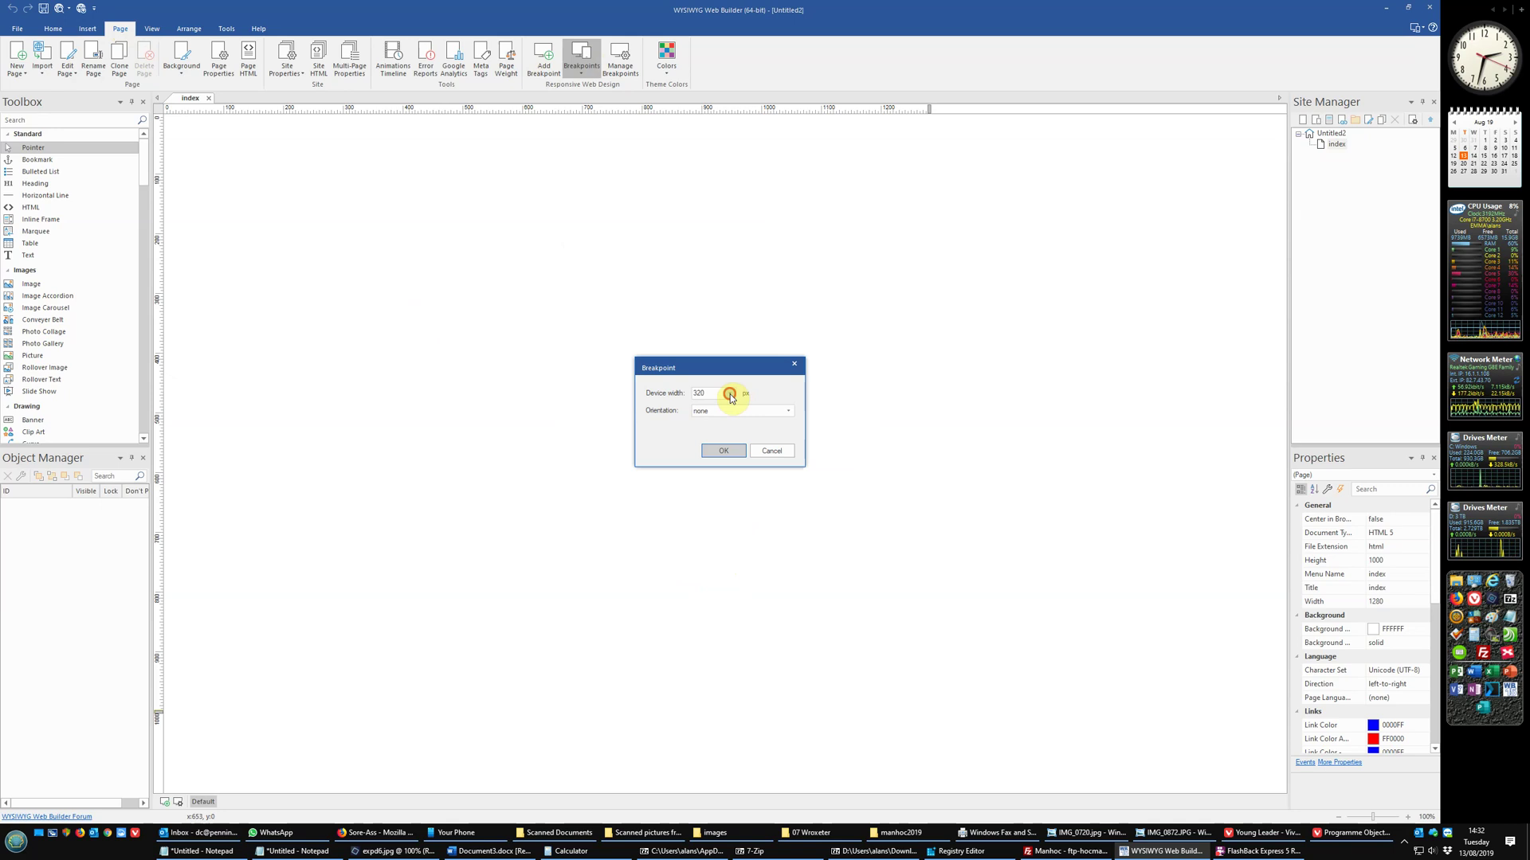
click(730, 393)
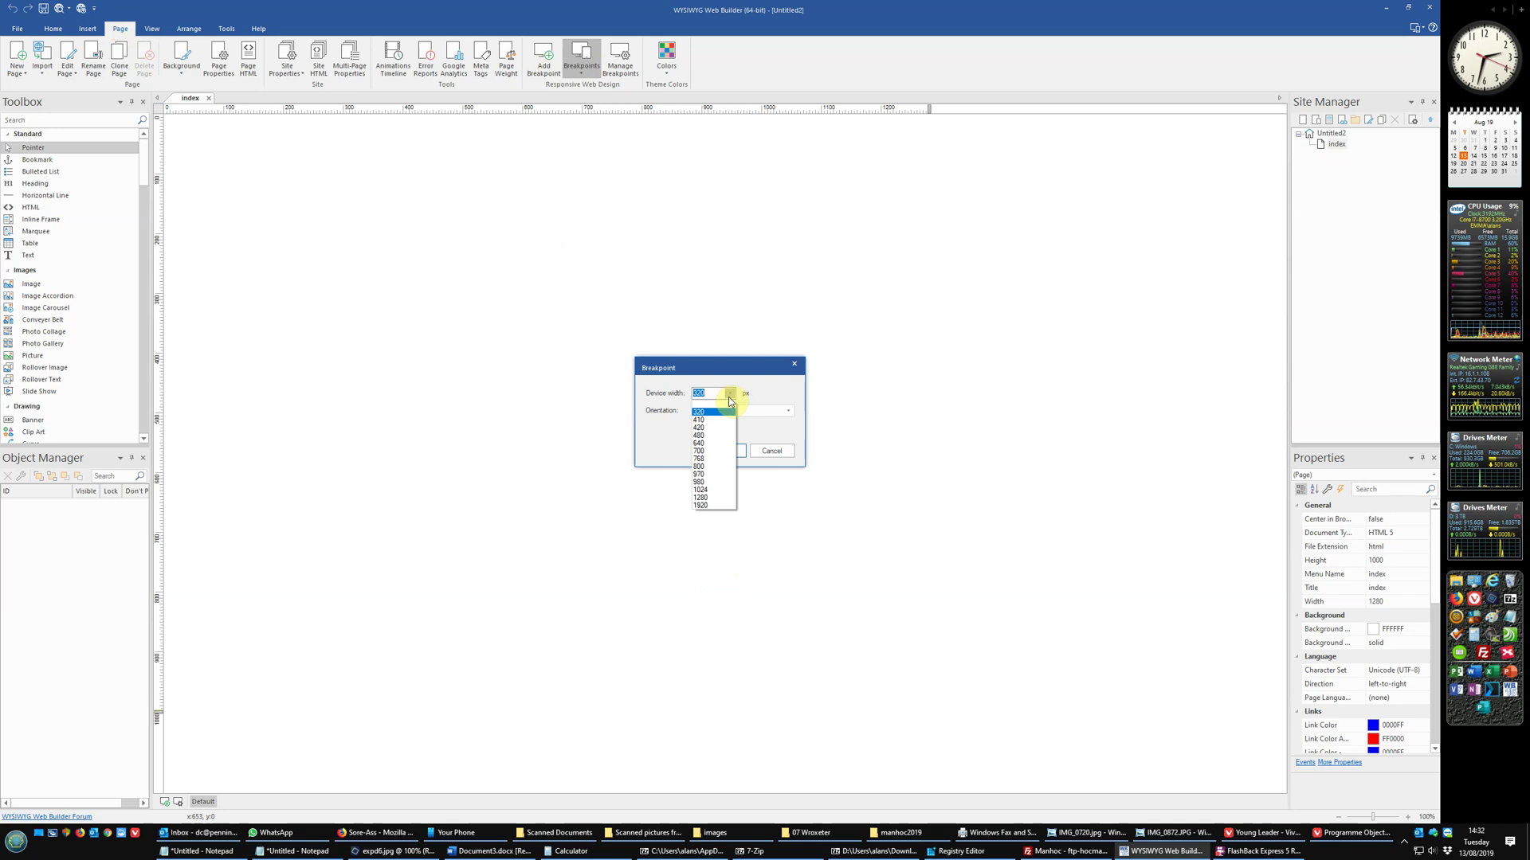
click(706, 482)
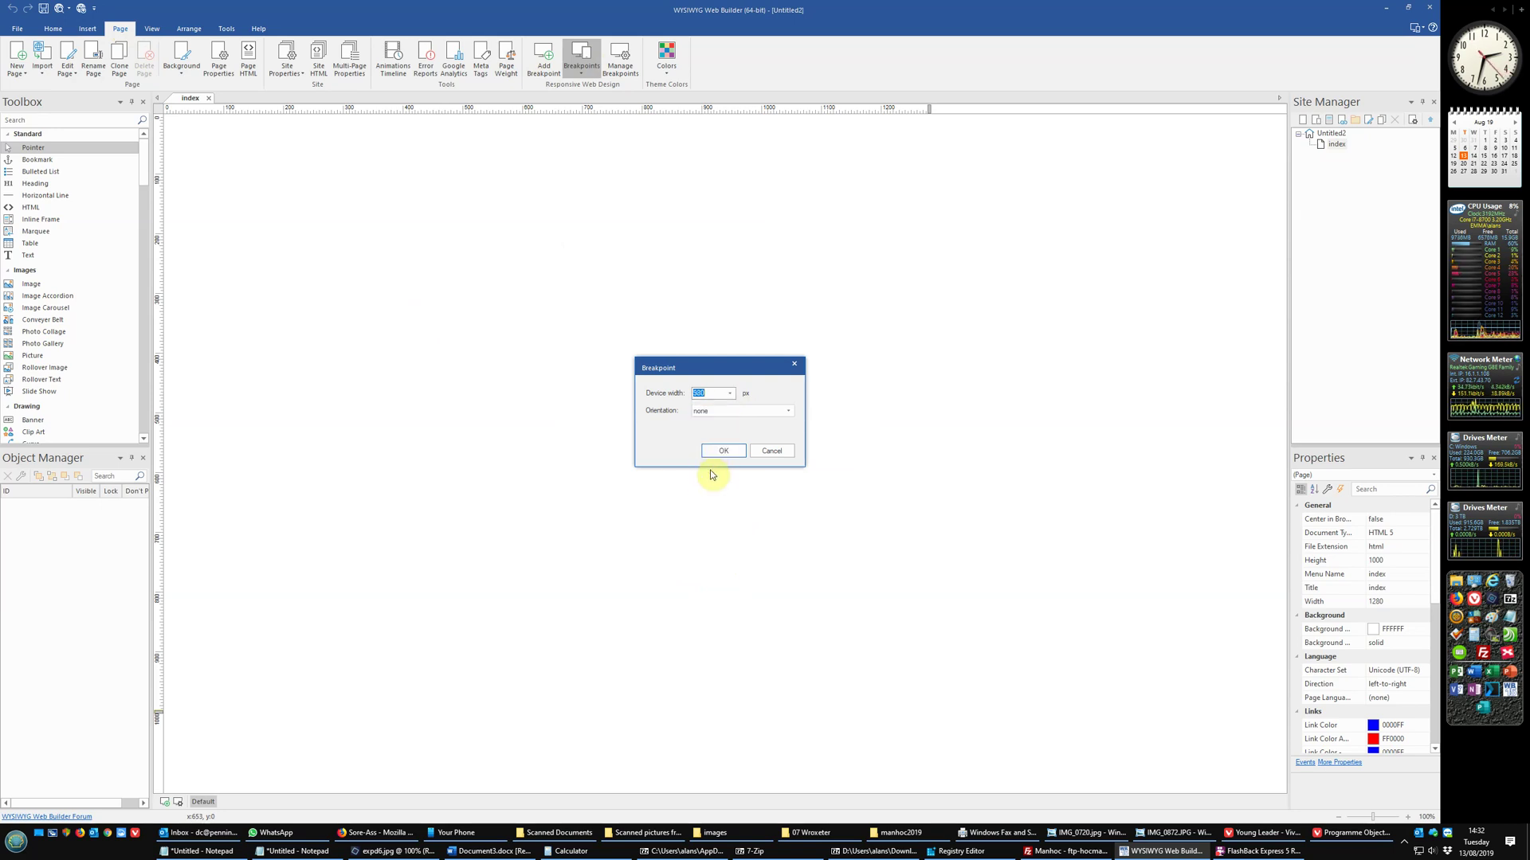
click(723, 452)
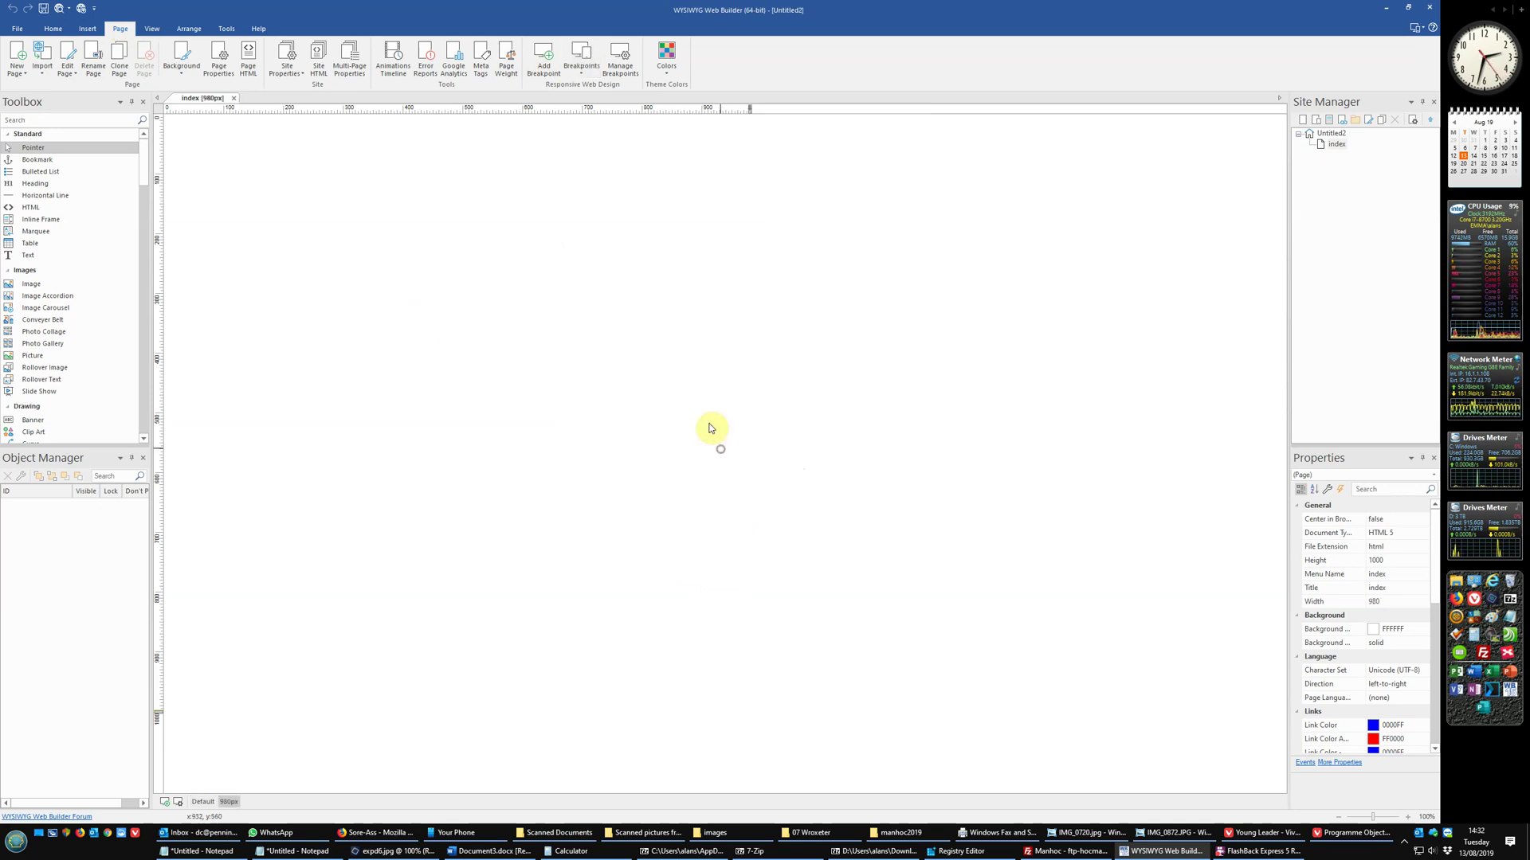
click(543, 60)
click(729, 393)
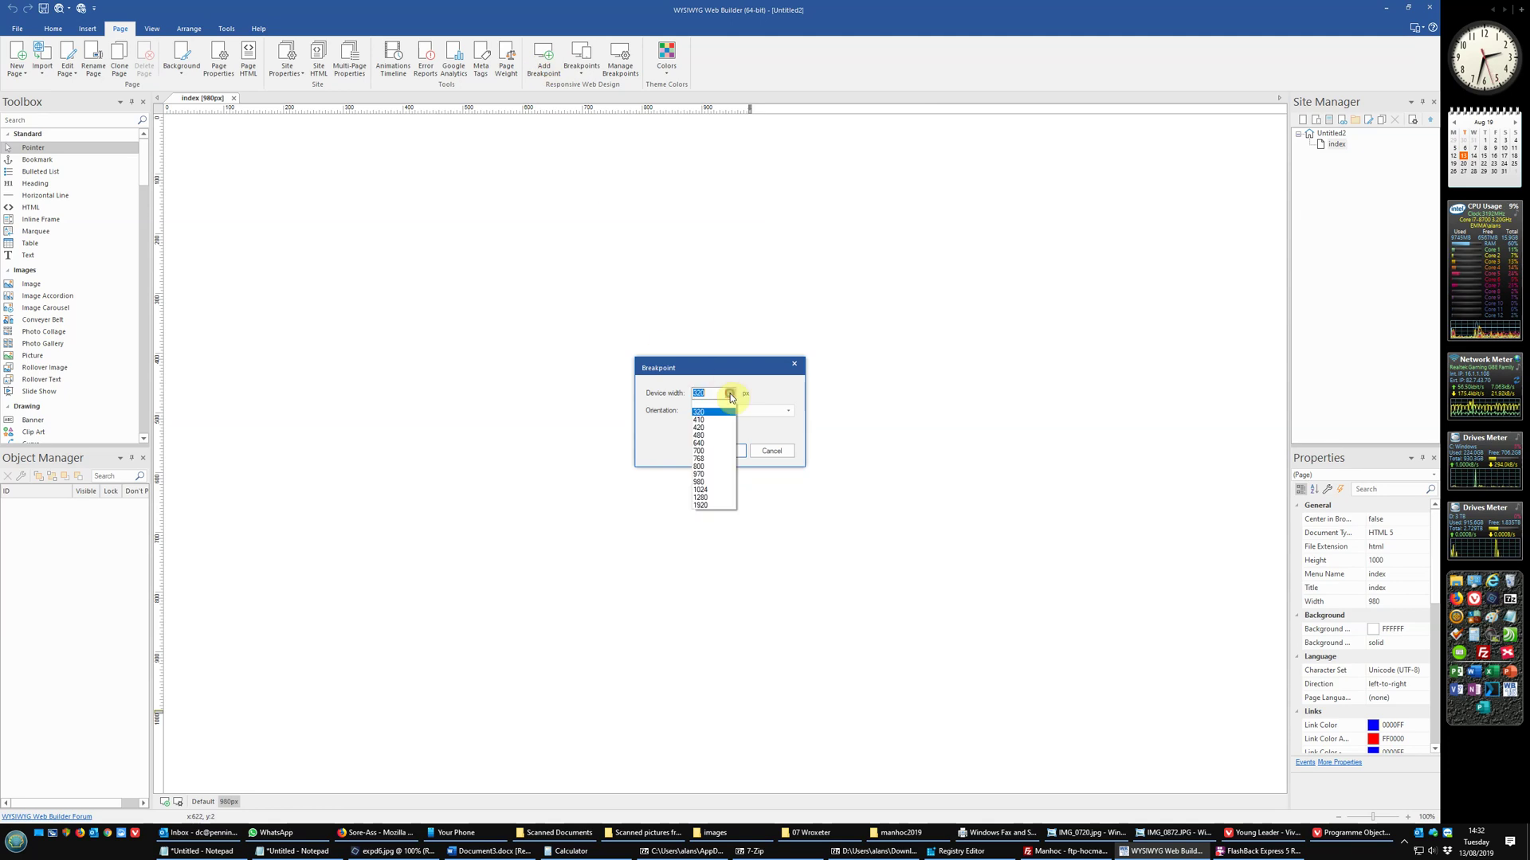
click(713, 459)
click(723, 450)
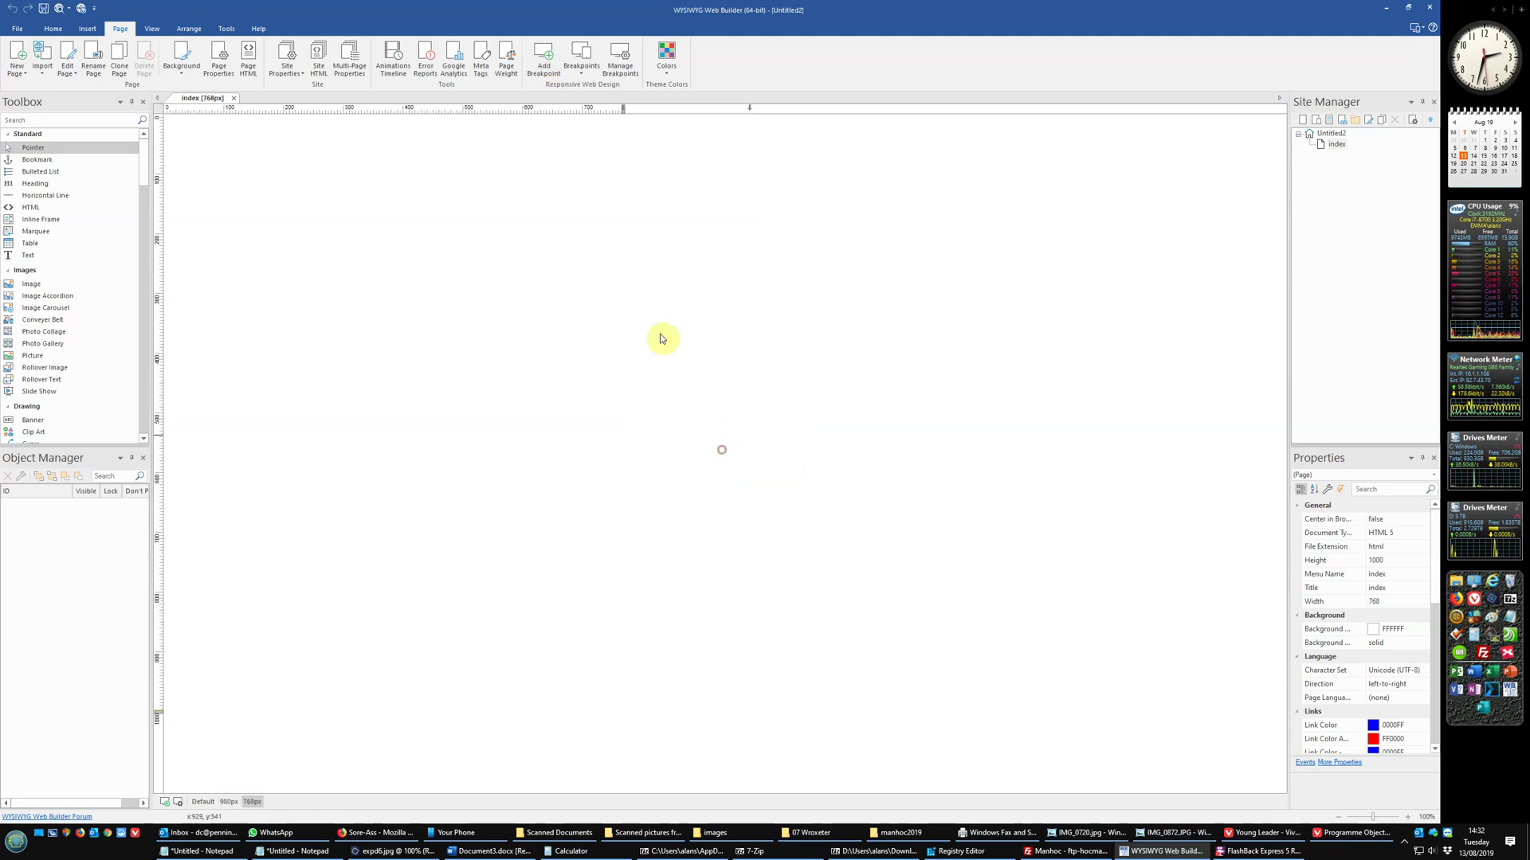
- Add breakpoints with device widths of 480 and 320 pixels
click(546, 68)
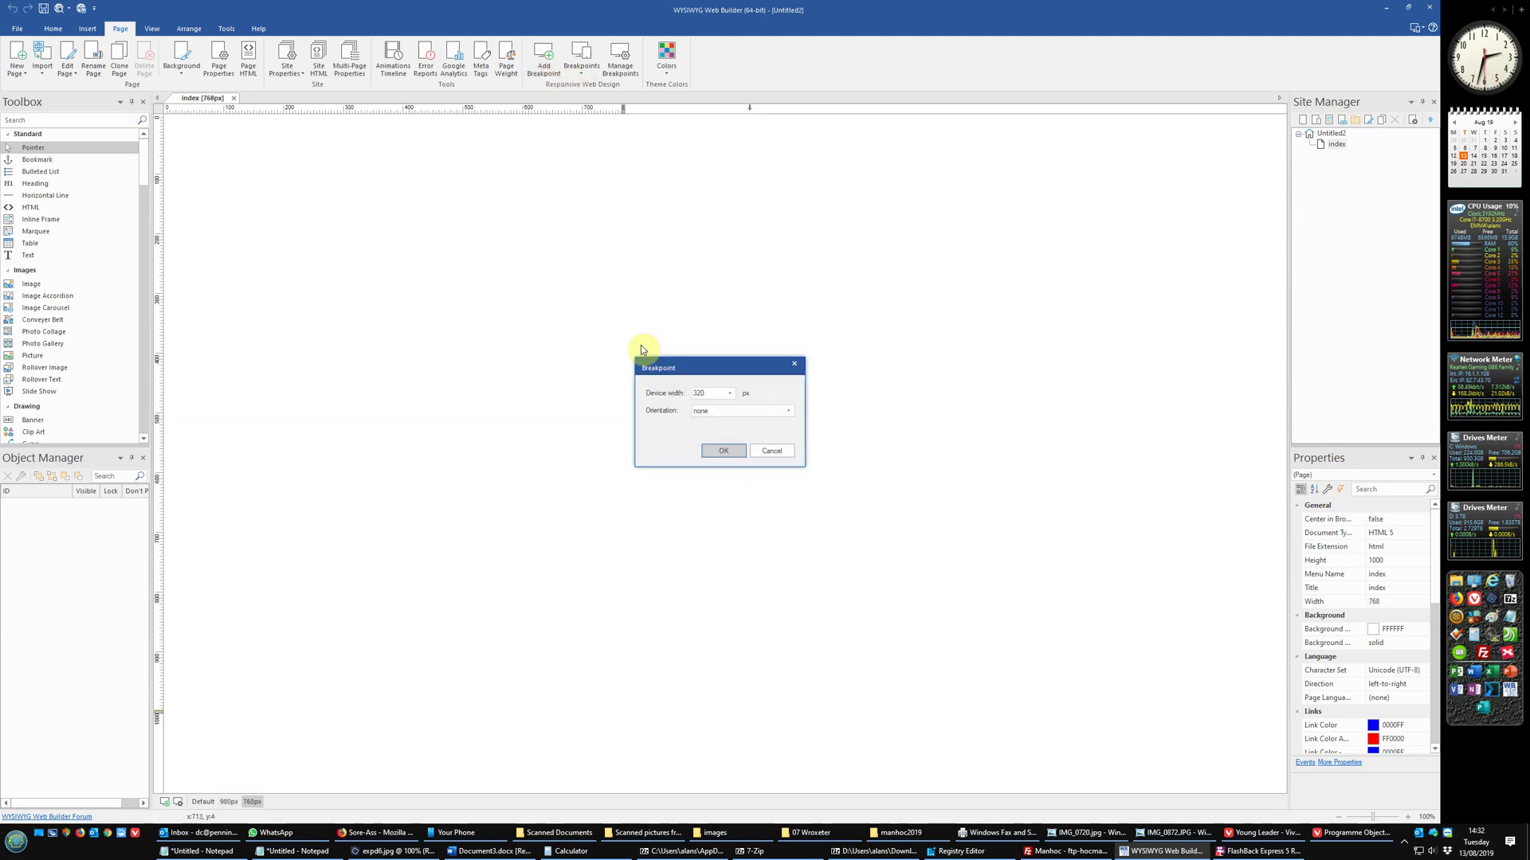
click(729, 393)
click(706, 437)
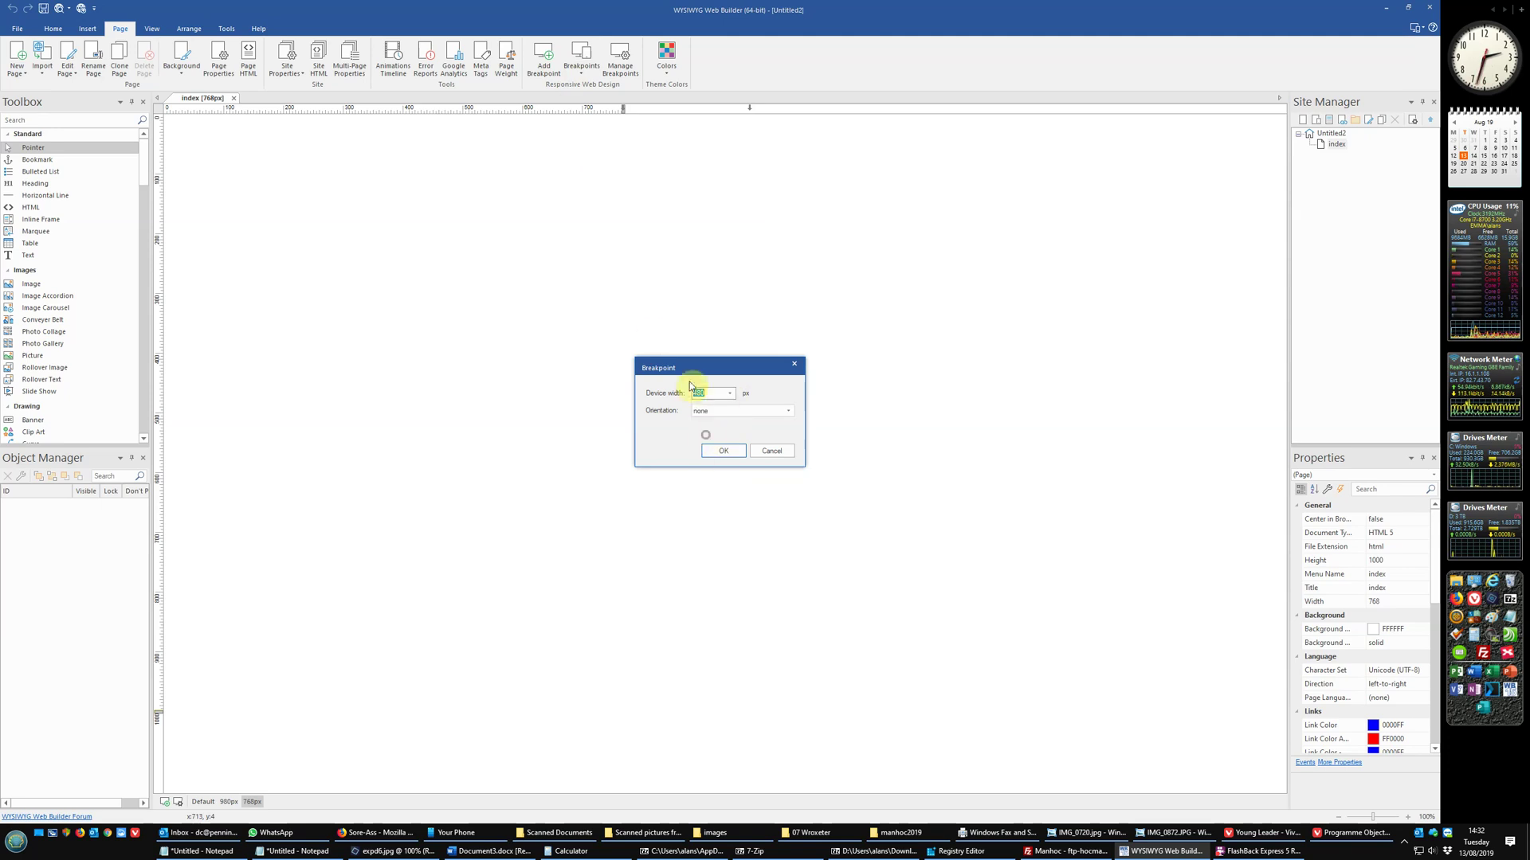
click(719, 453)
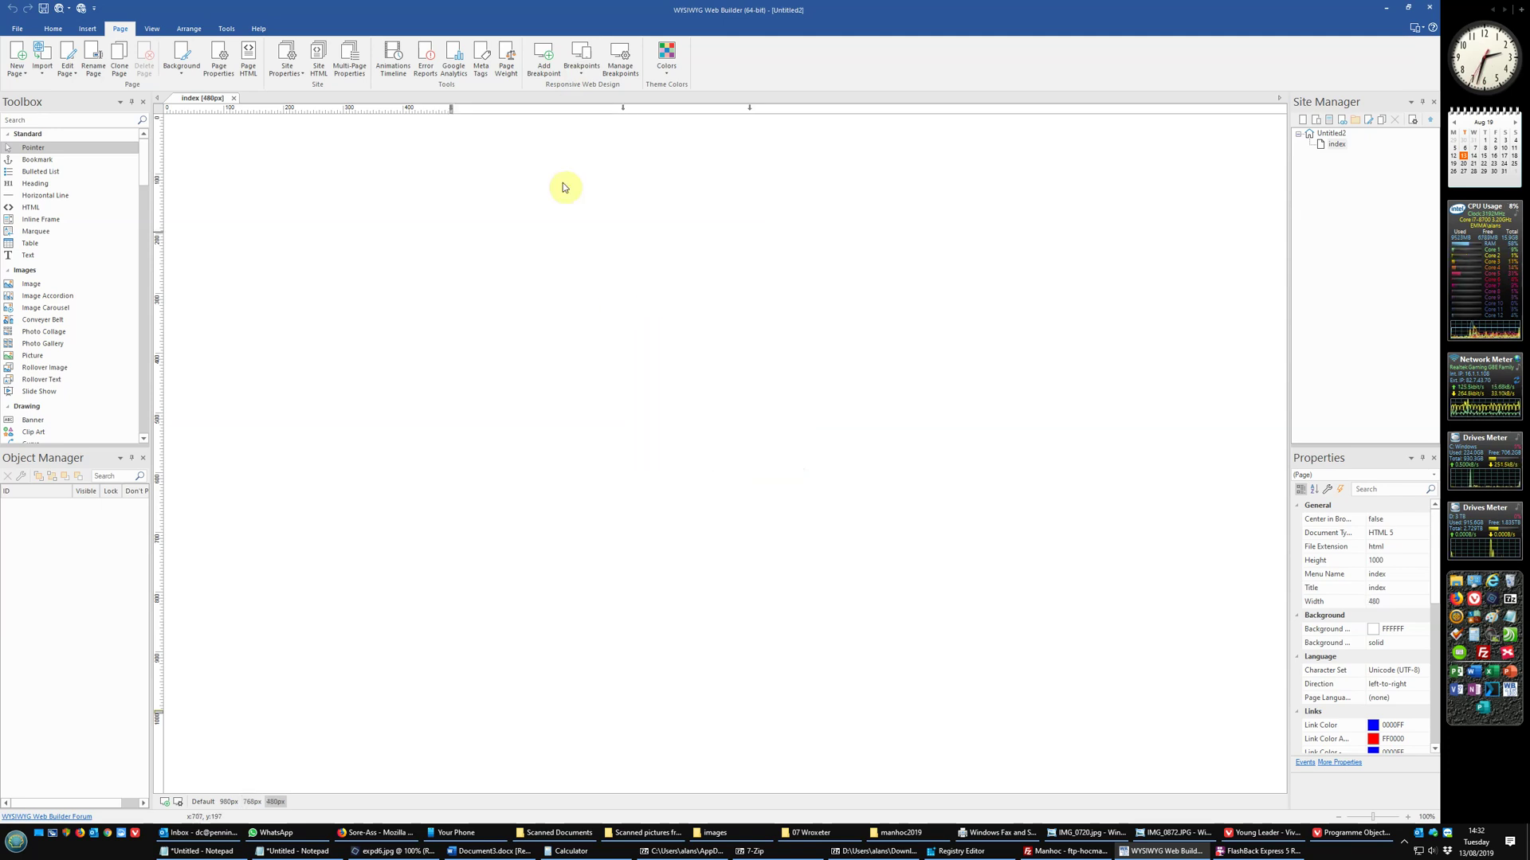
click(546, 64)
click(725, 452)
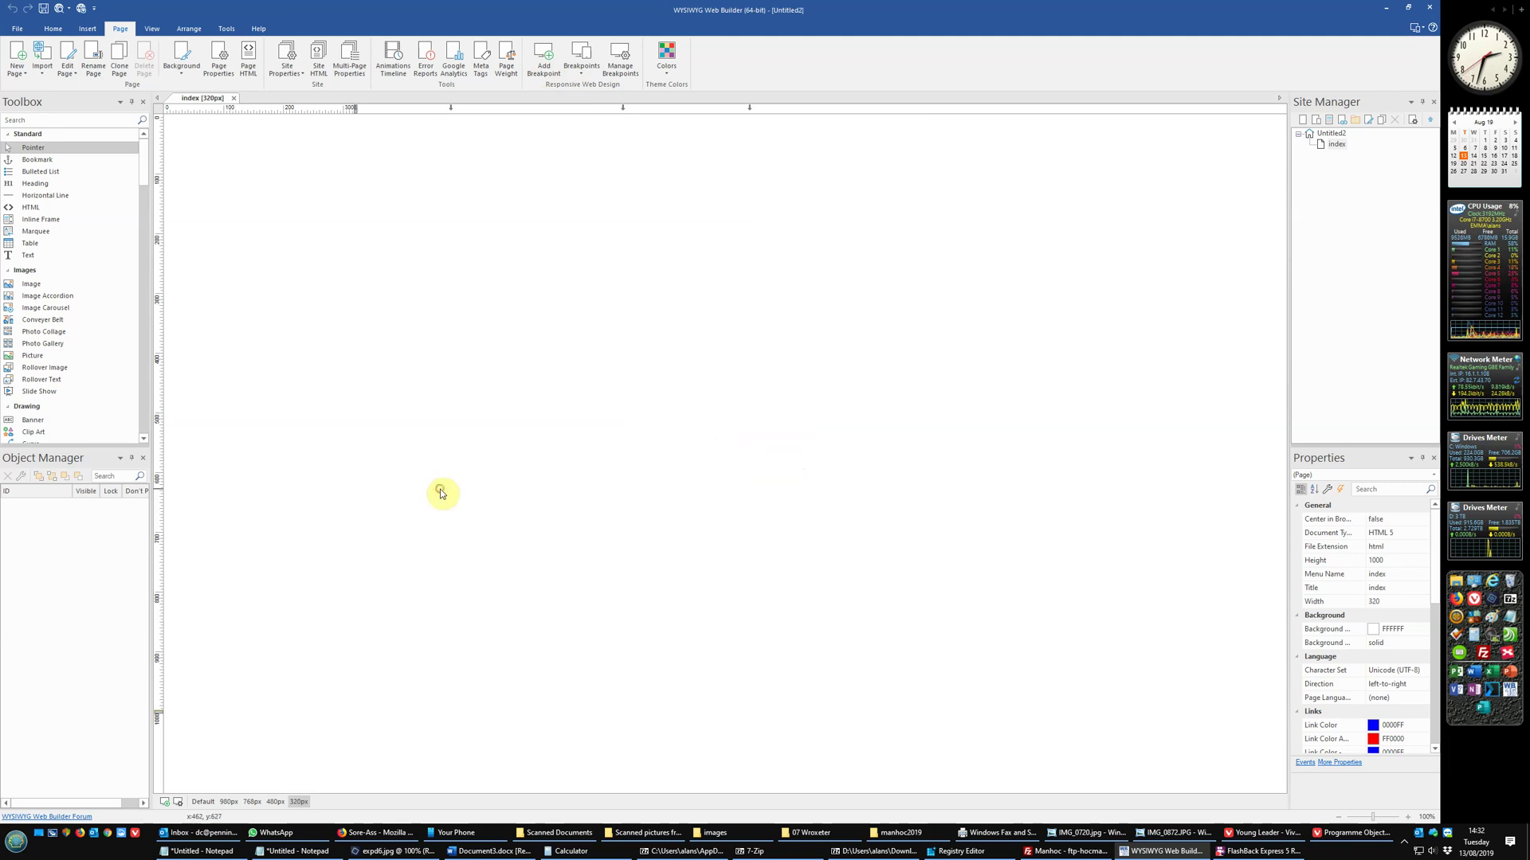
- Set the index page alignment to center horizontally in Page Properties
right_click(446, 269)
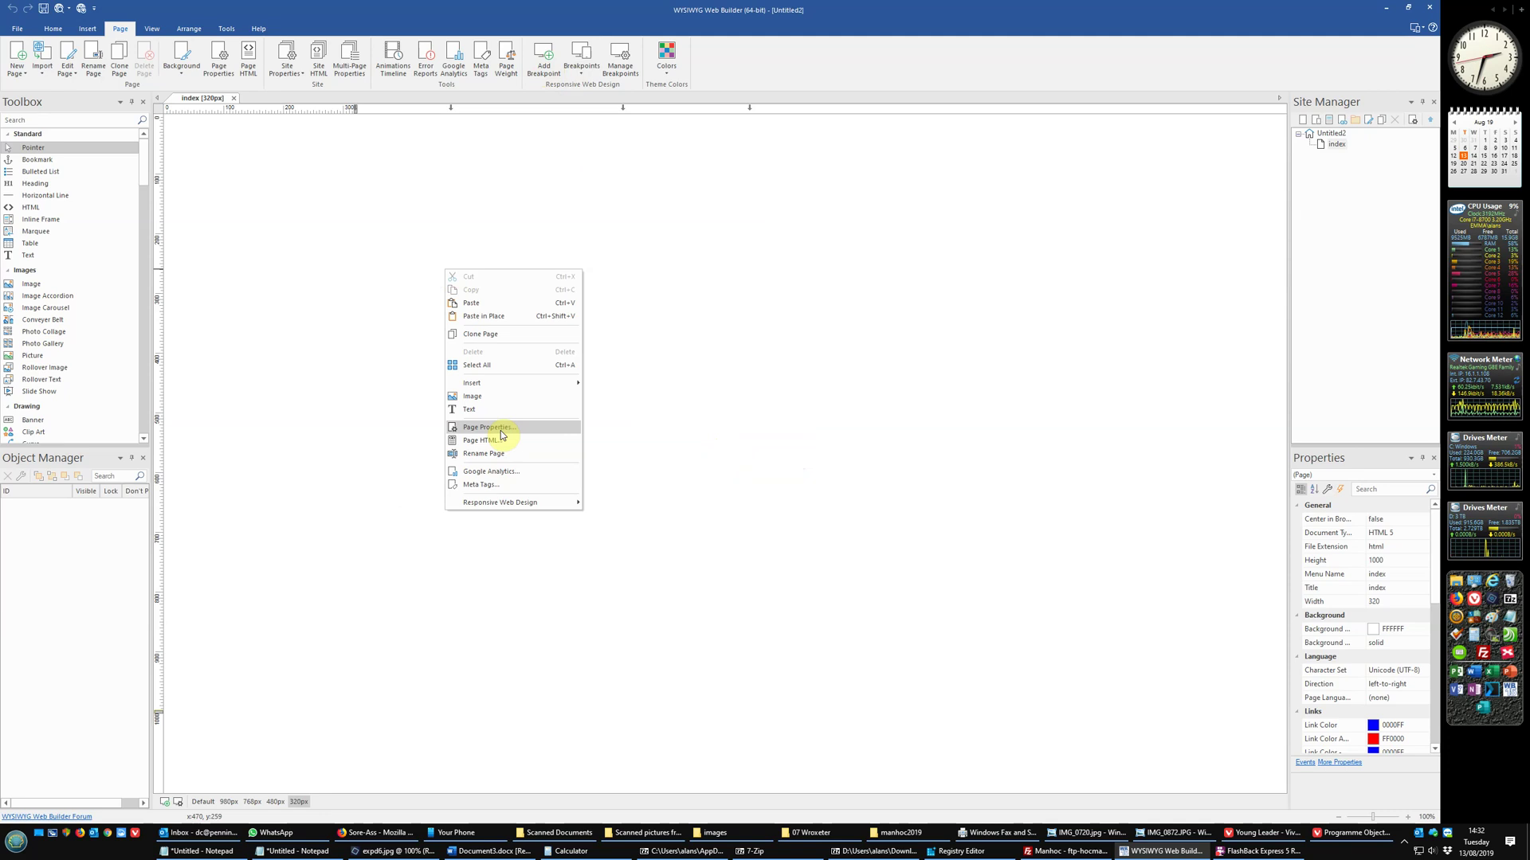
click(501, 427)
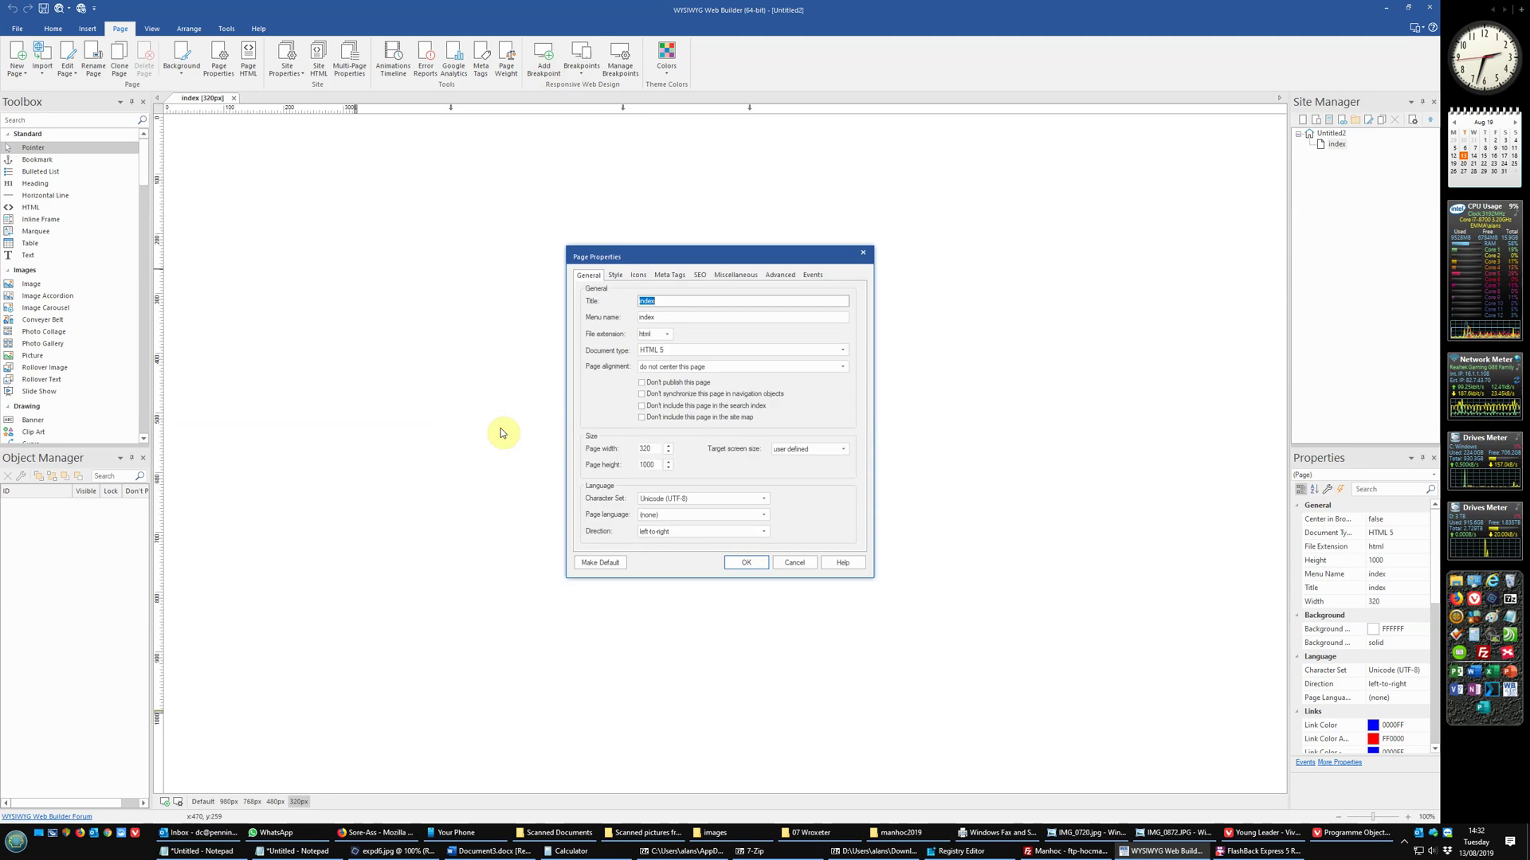
click(711, 367)
click(676, 386)
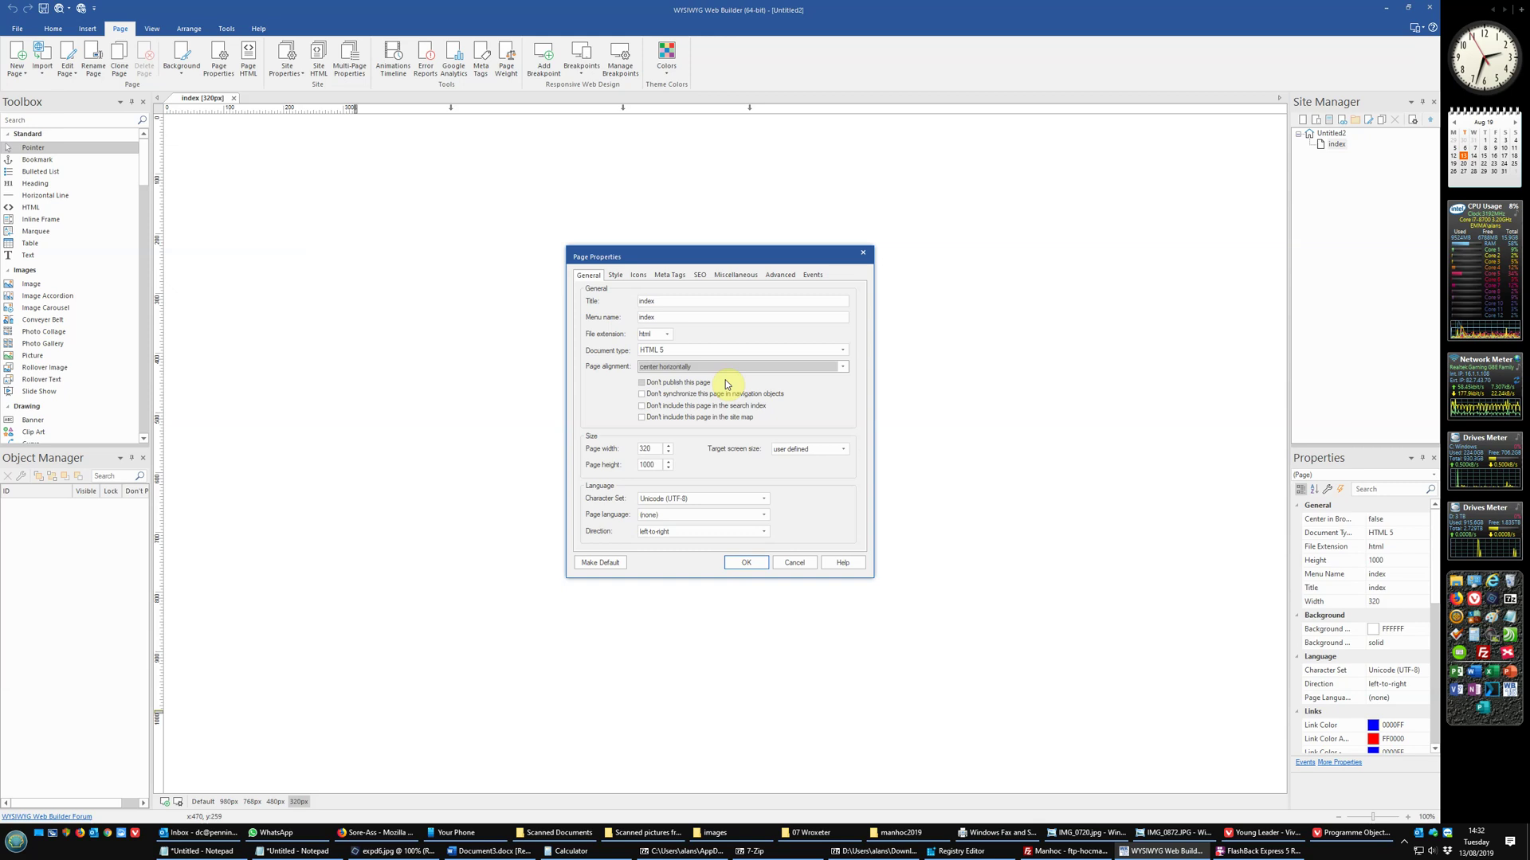
click(749, 564)
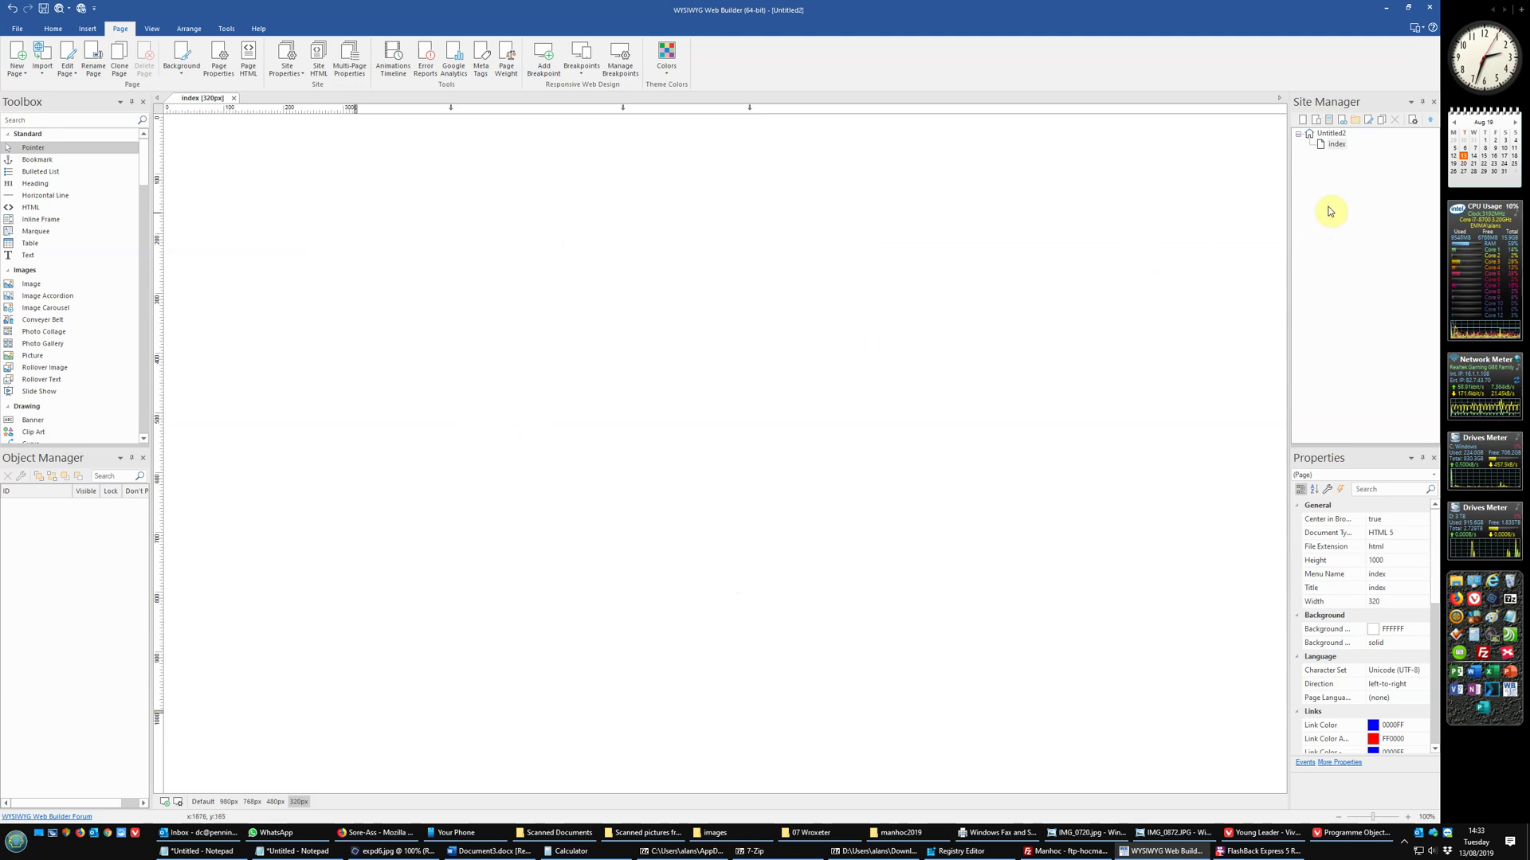
- Return to the Default layout and duplicate the index page as page1
click(201, 803)
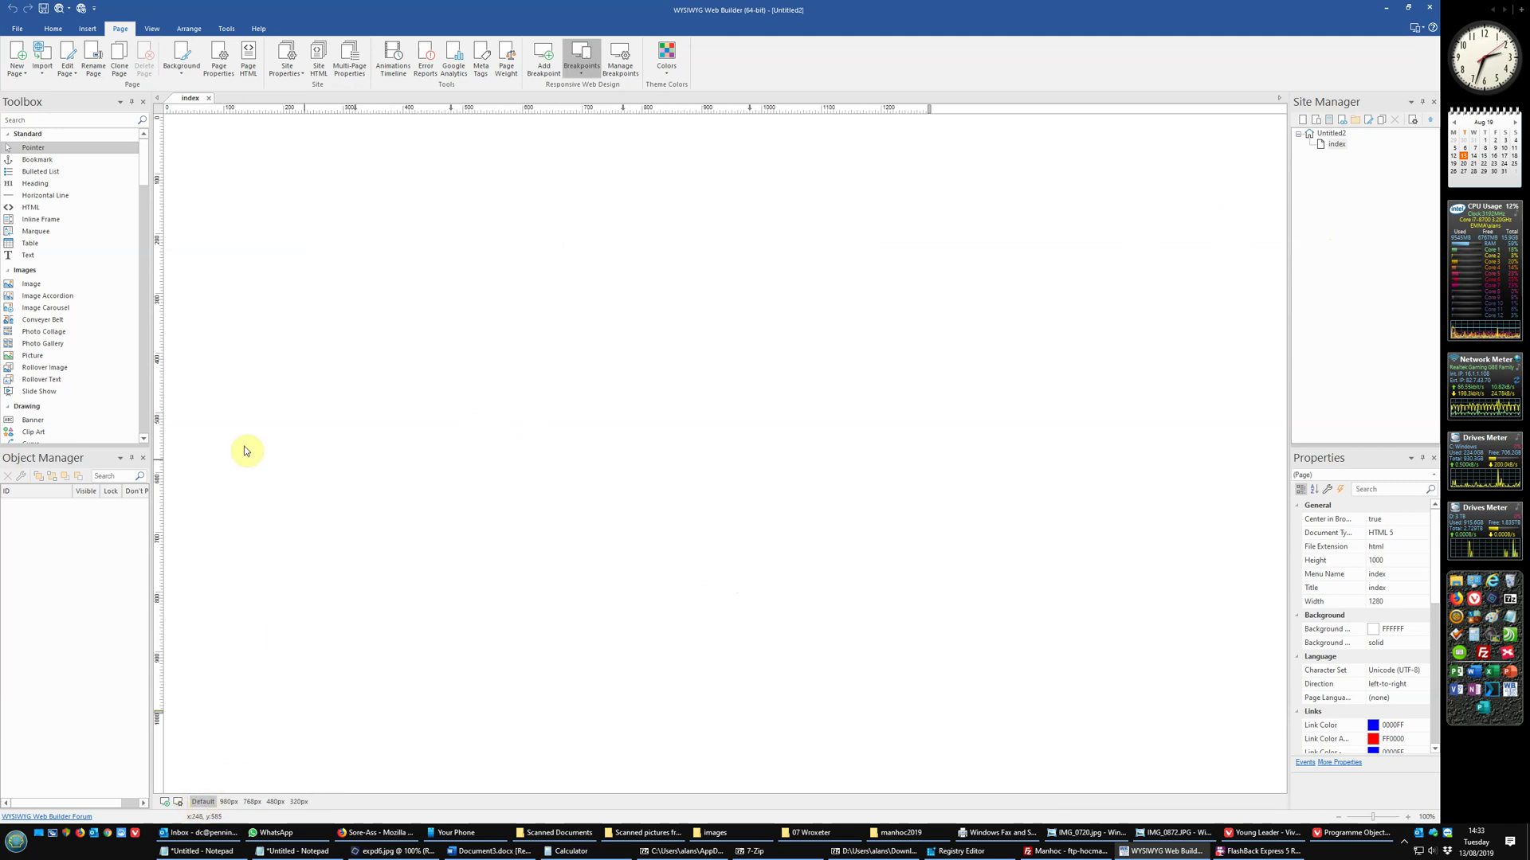
right_click(1334, 147)
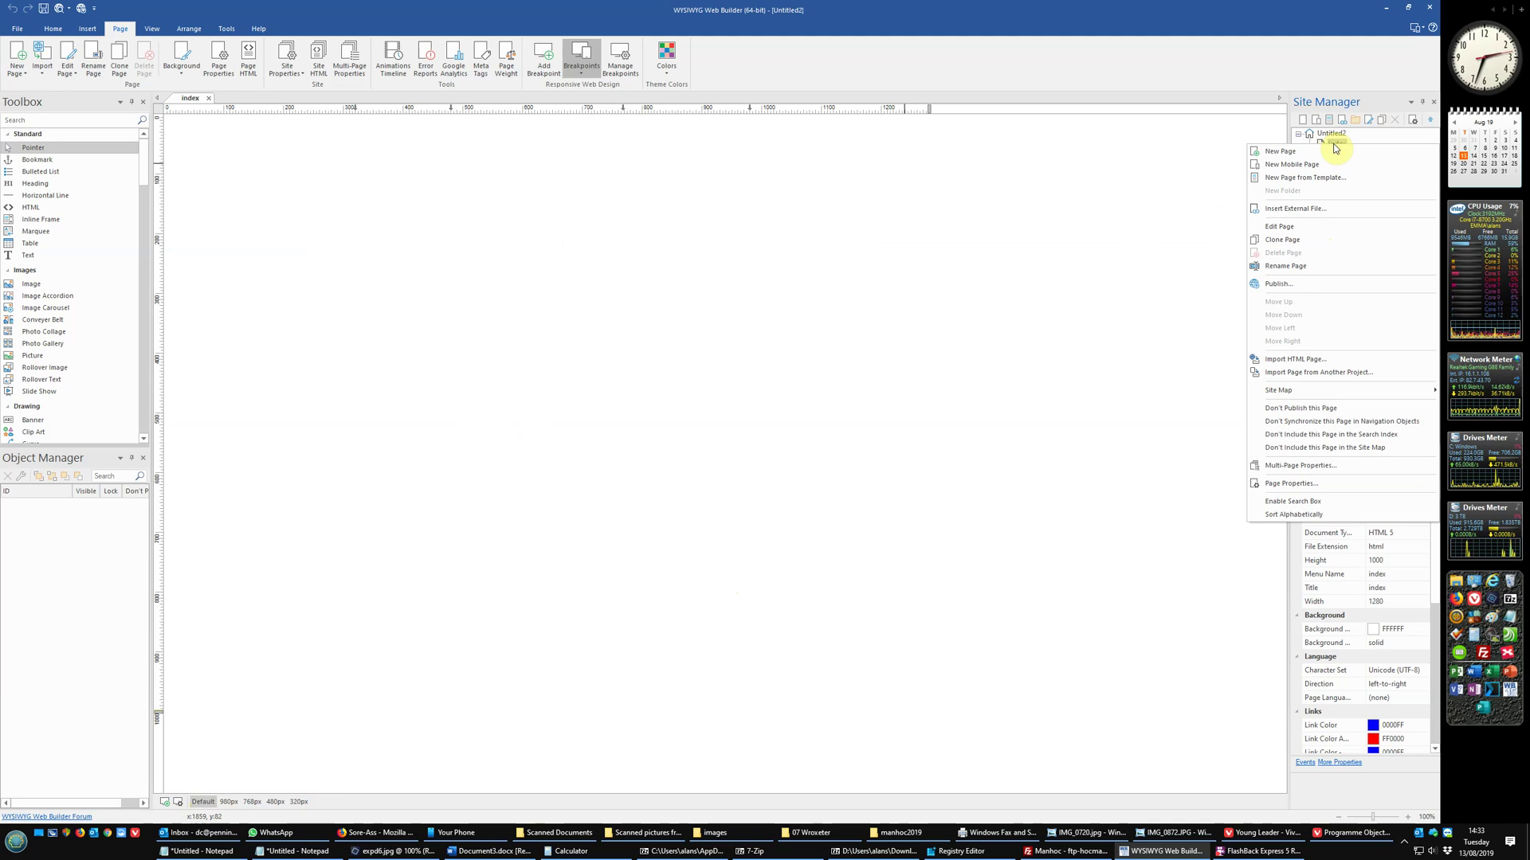
click(1281, 239)
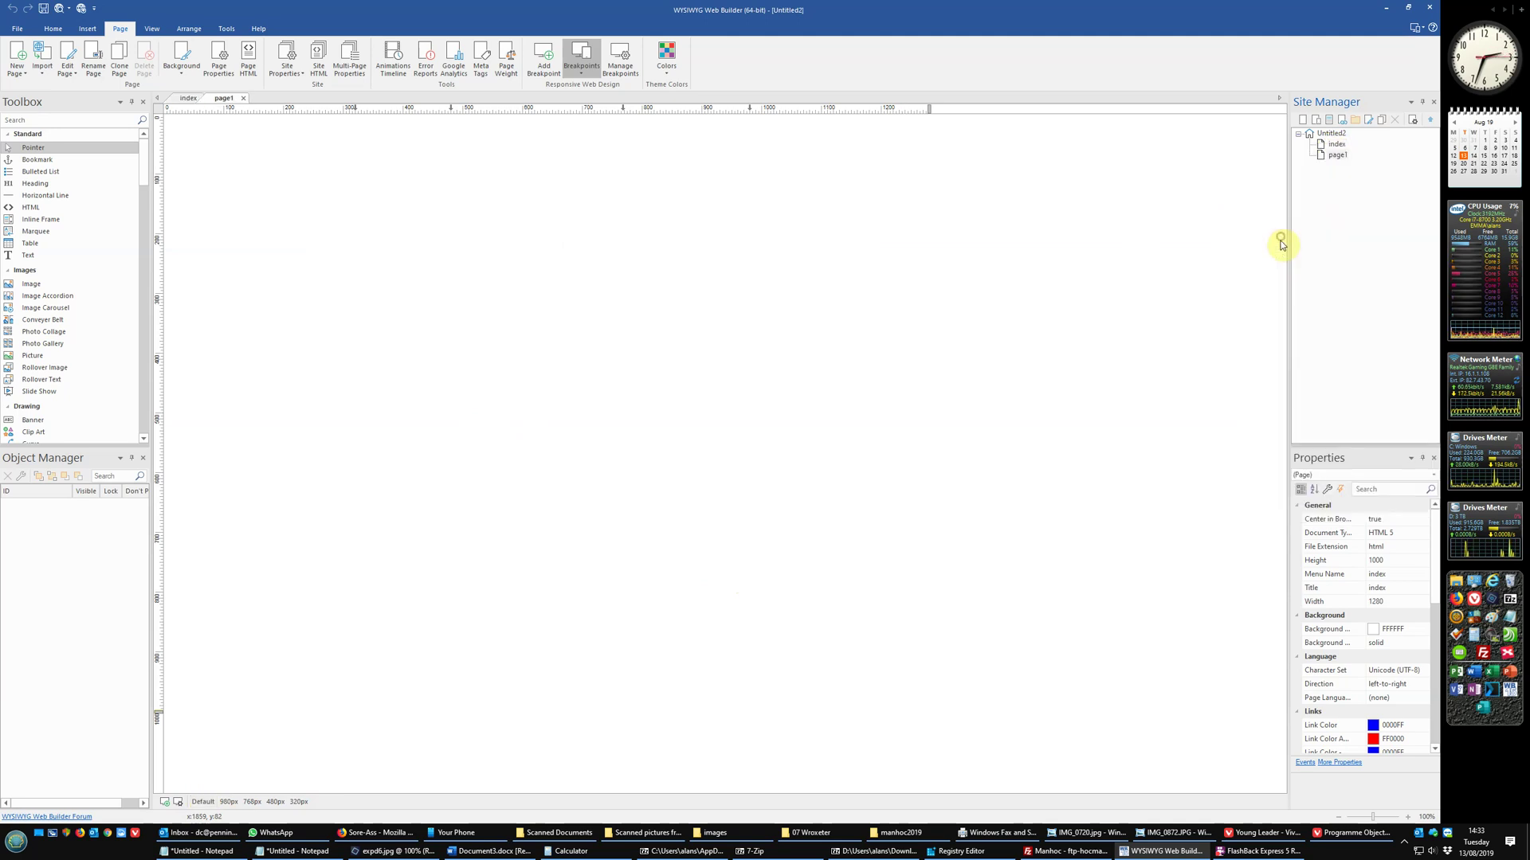
- Rename page1 to 'master' in the Site Manager
right_click(1337, 159)
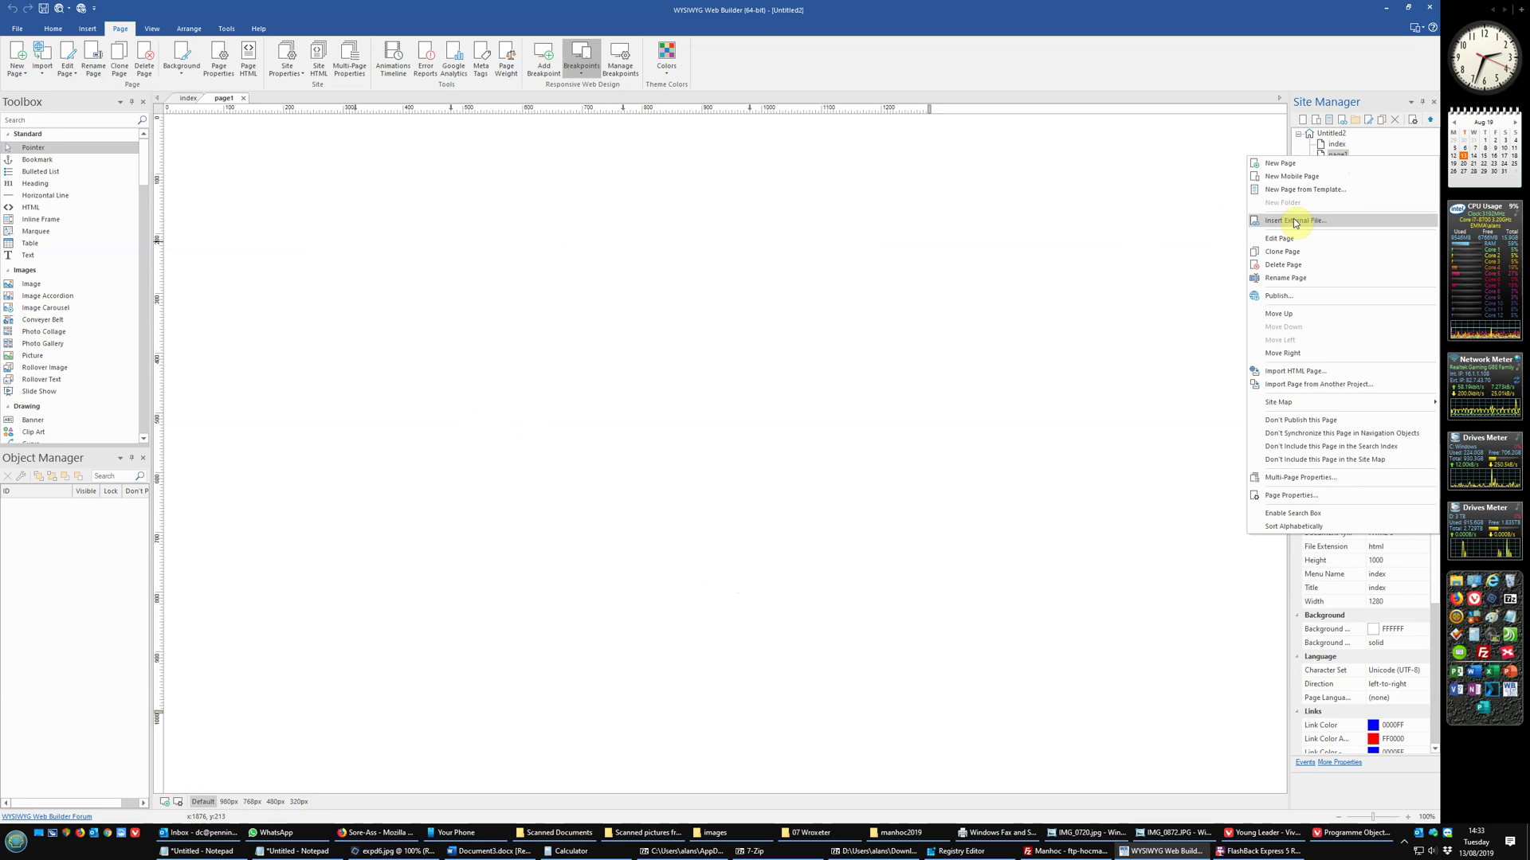
click(1289, 279)
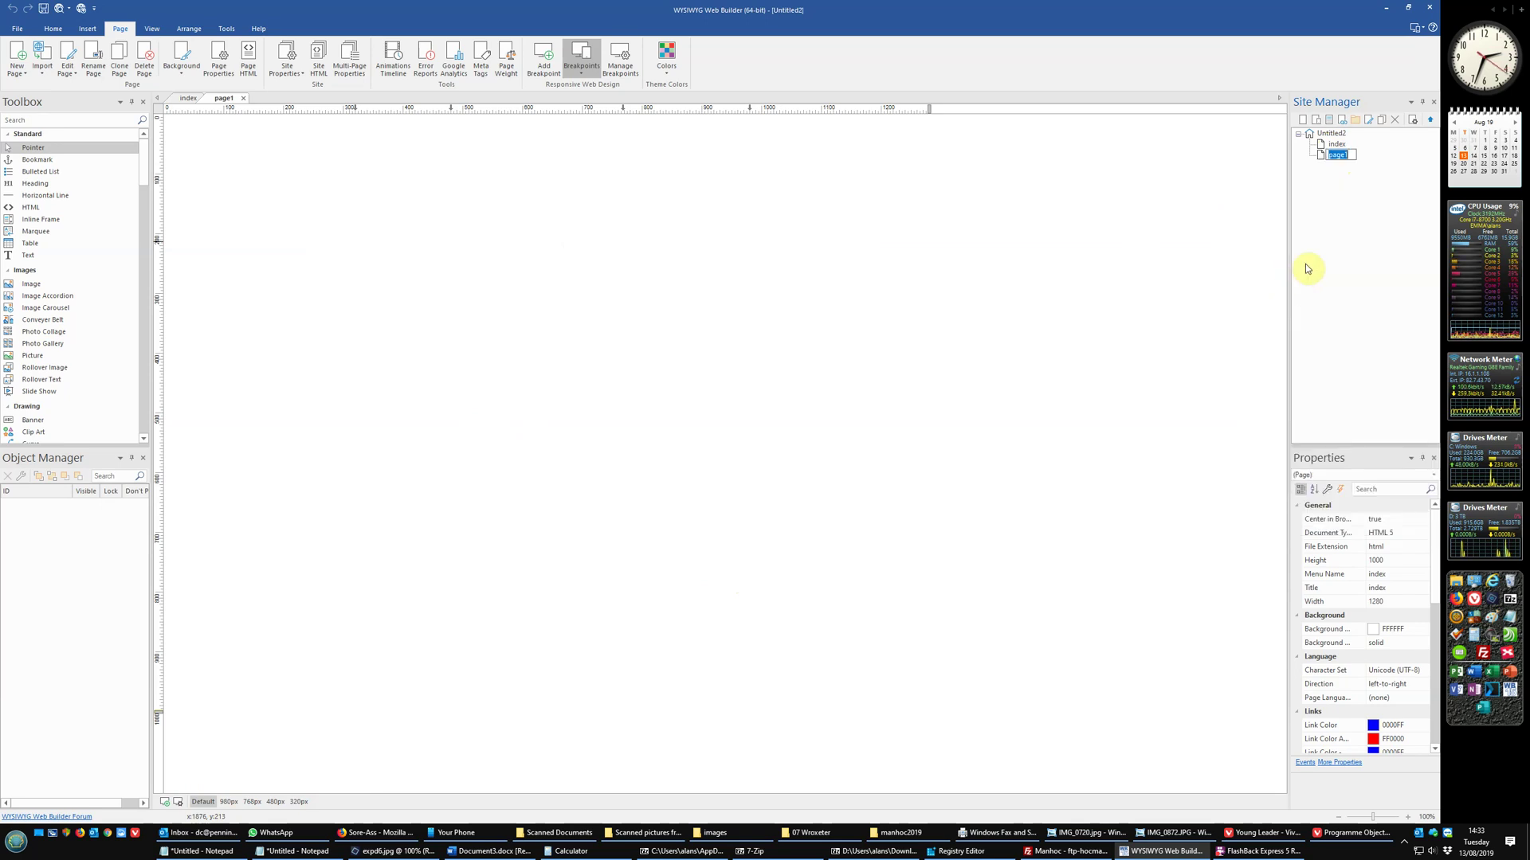
text(master)
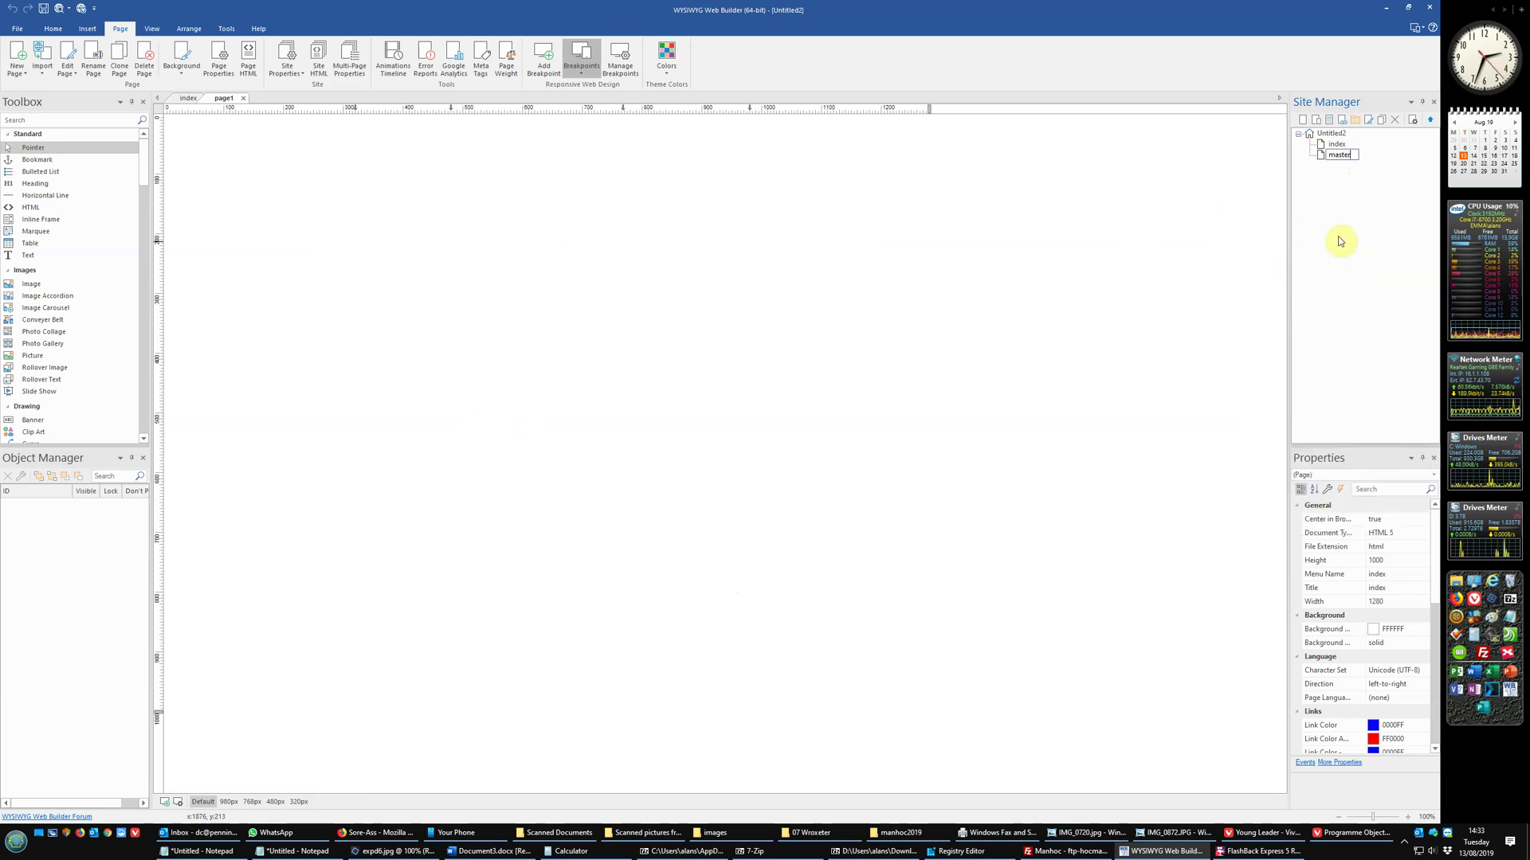
click(1327, 239)
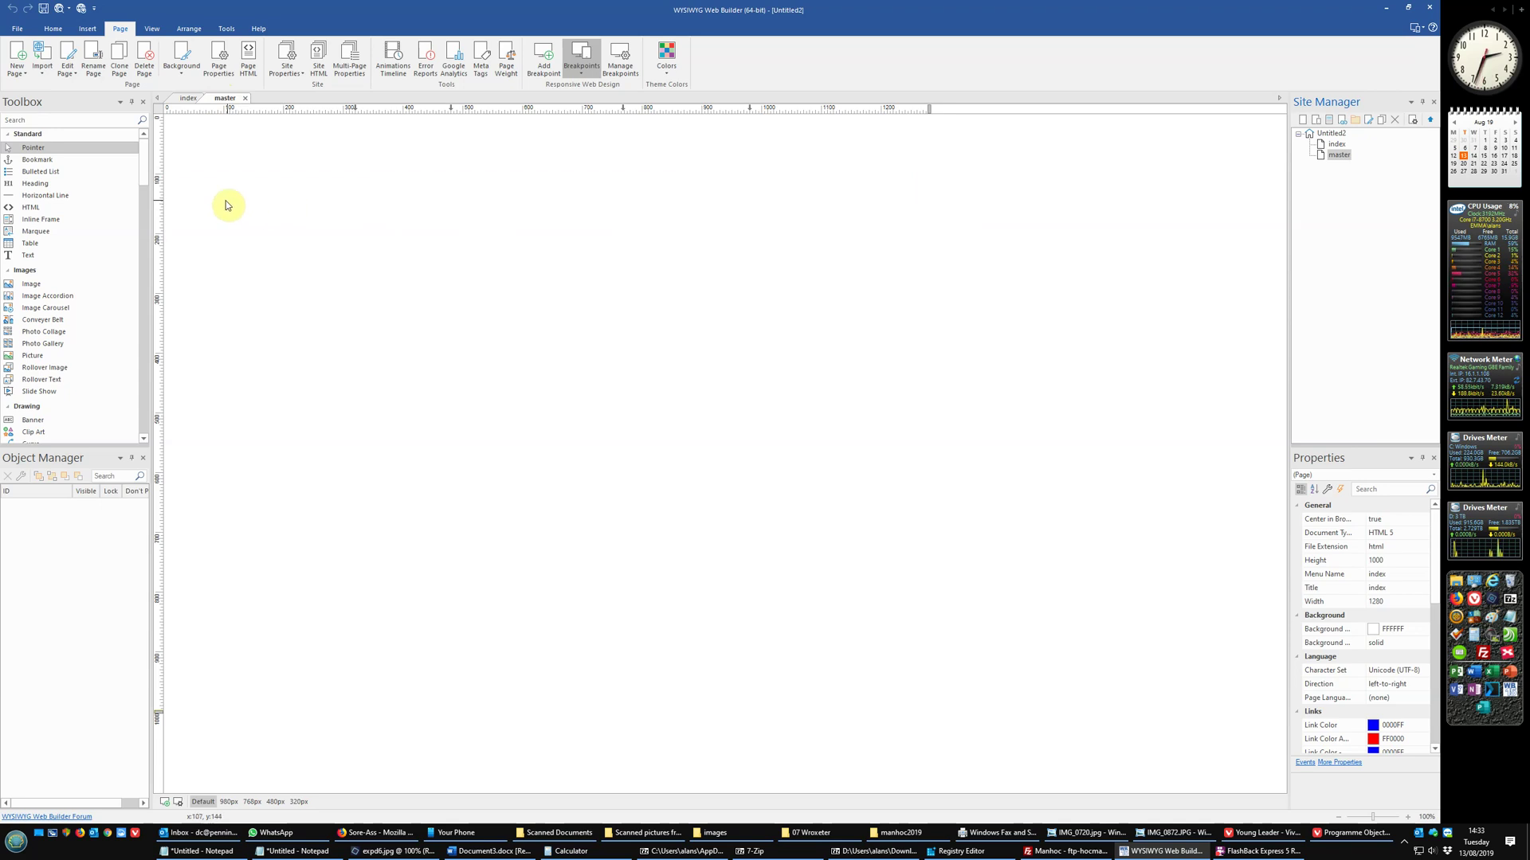
- Place a Page Header from the Toolbox Layout section at the top of the master page
drag(144, 170, 145, 237)
scroll(145, 236, down, 4)
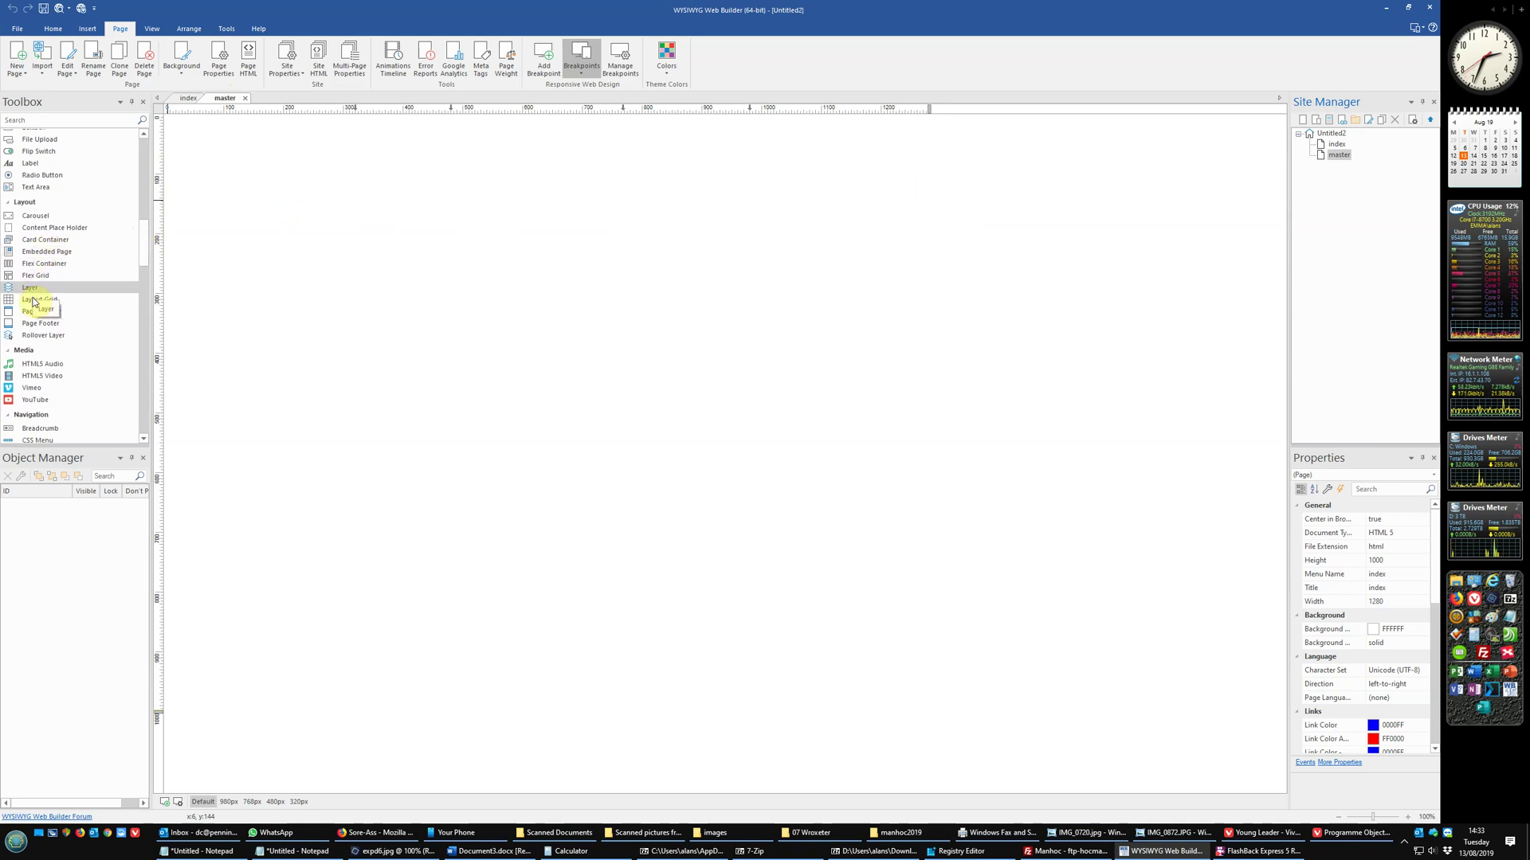
drag(36, 312, 380, 193)
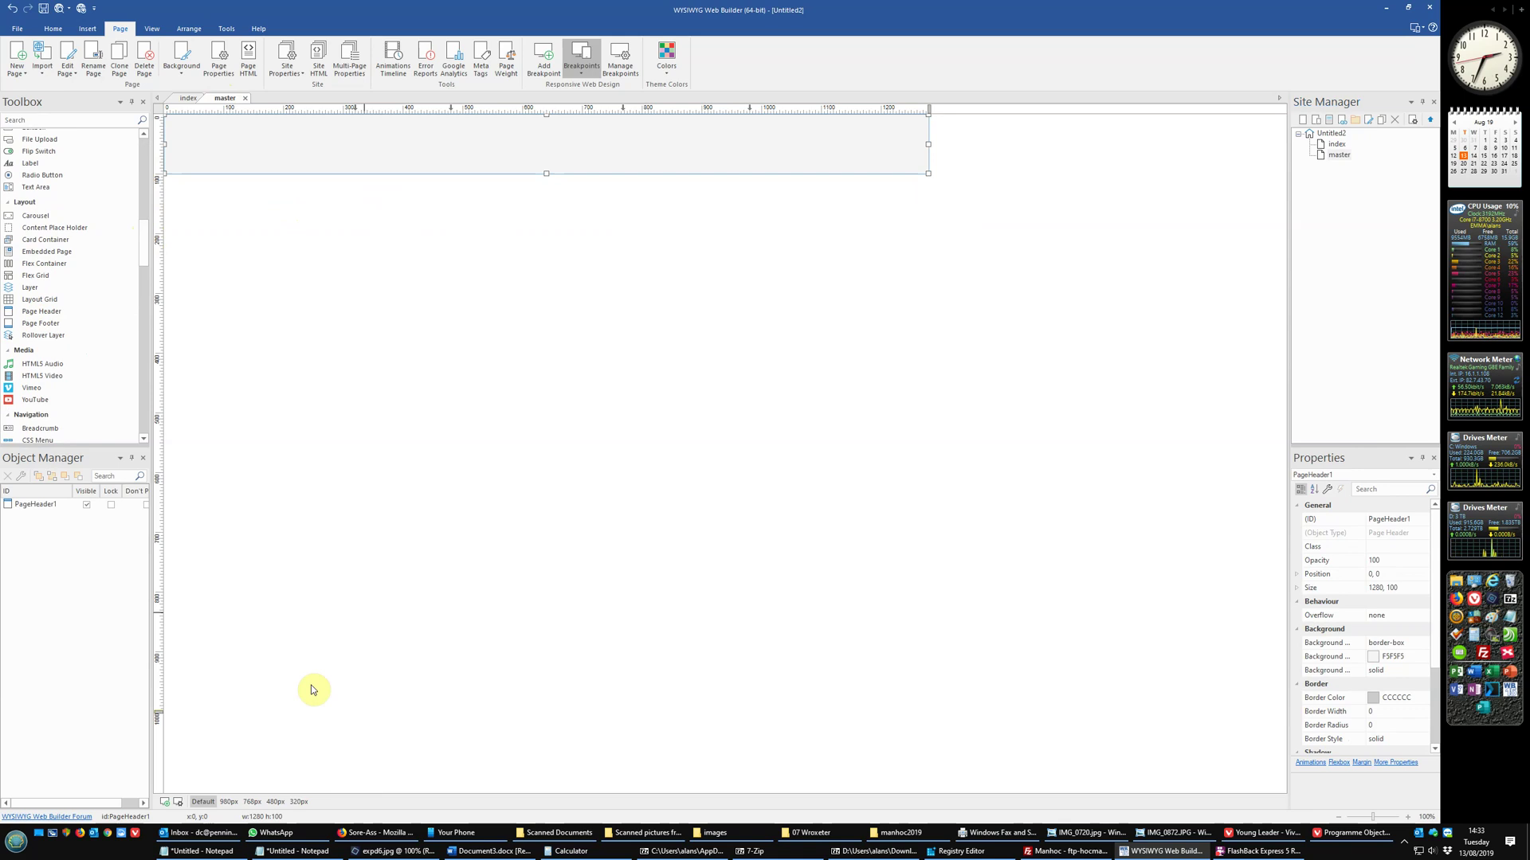
- Preview the header at the 980, 768, 480 and 320px breakpoints, then Default
click(229, 802)
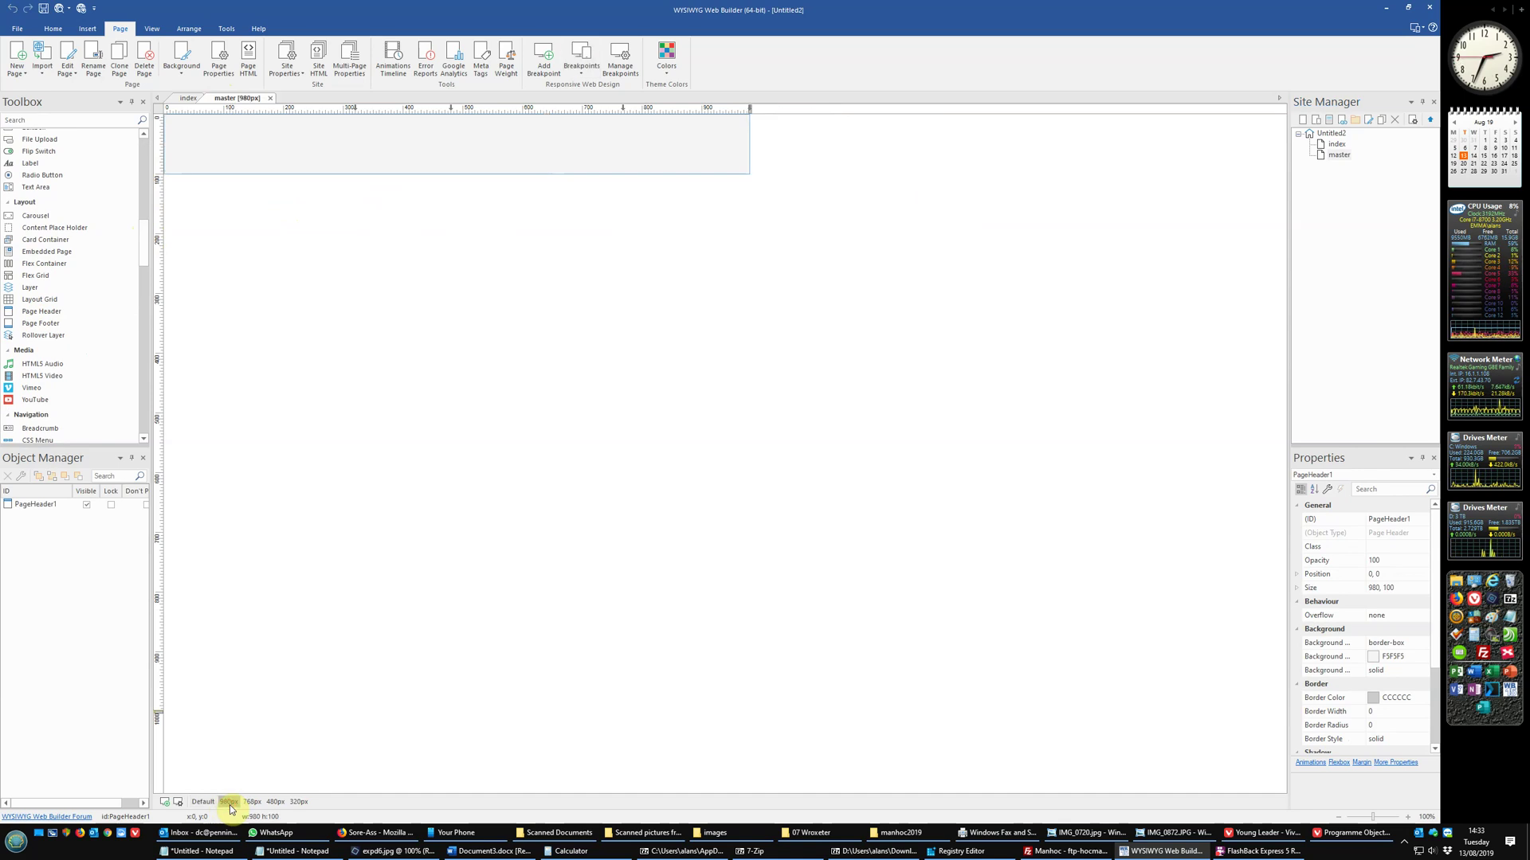
click(253, 802)
click(275, 802)
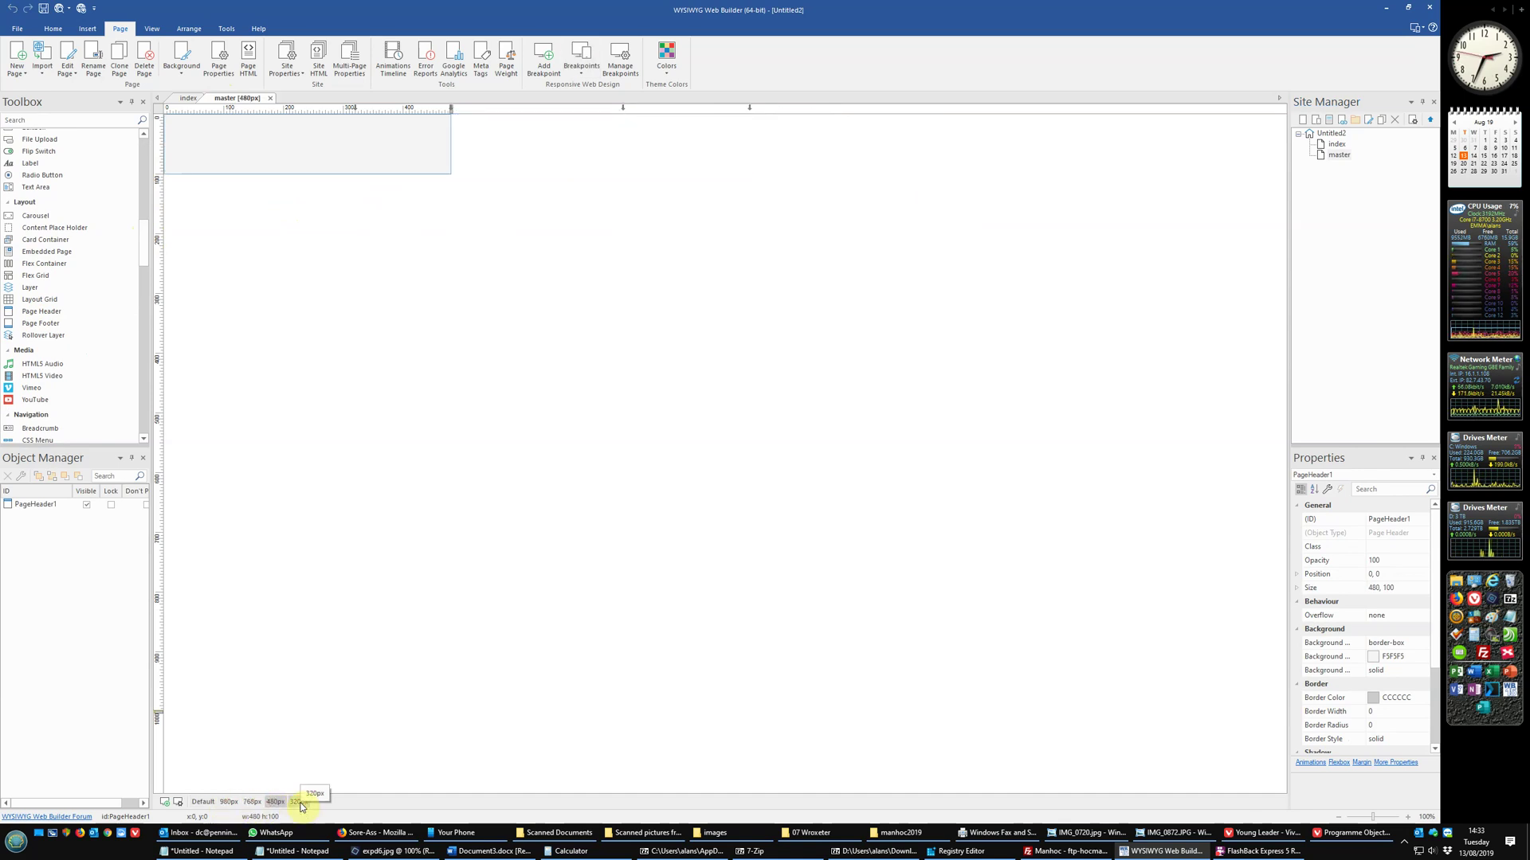
click(297, 802)
click(204, 802)
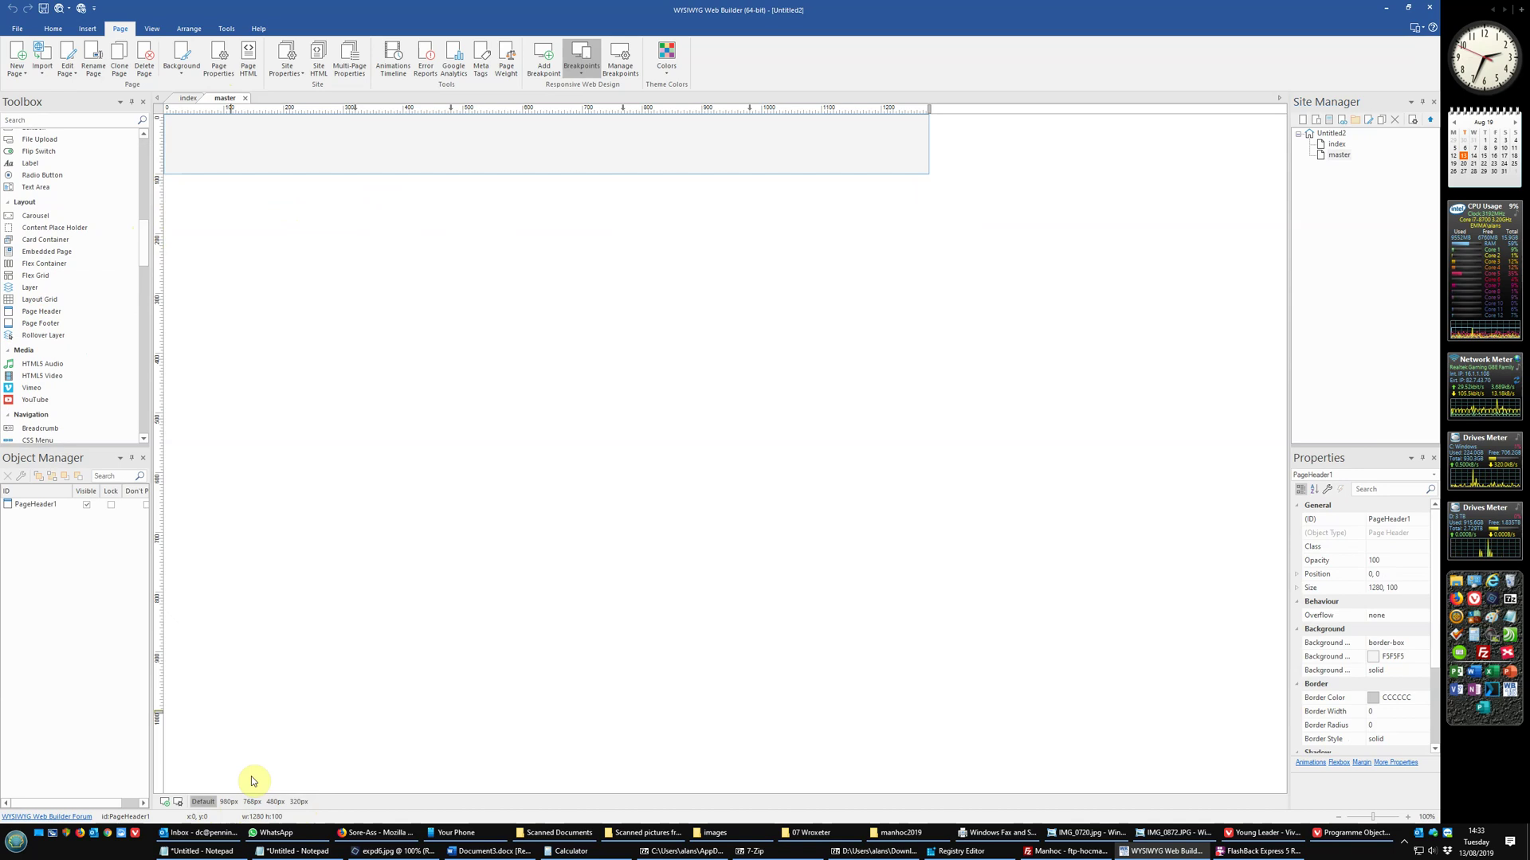
click(508, 201)
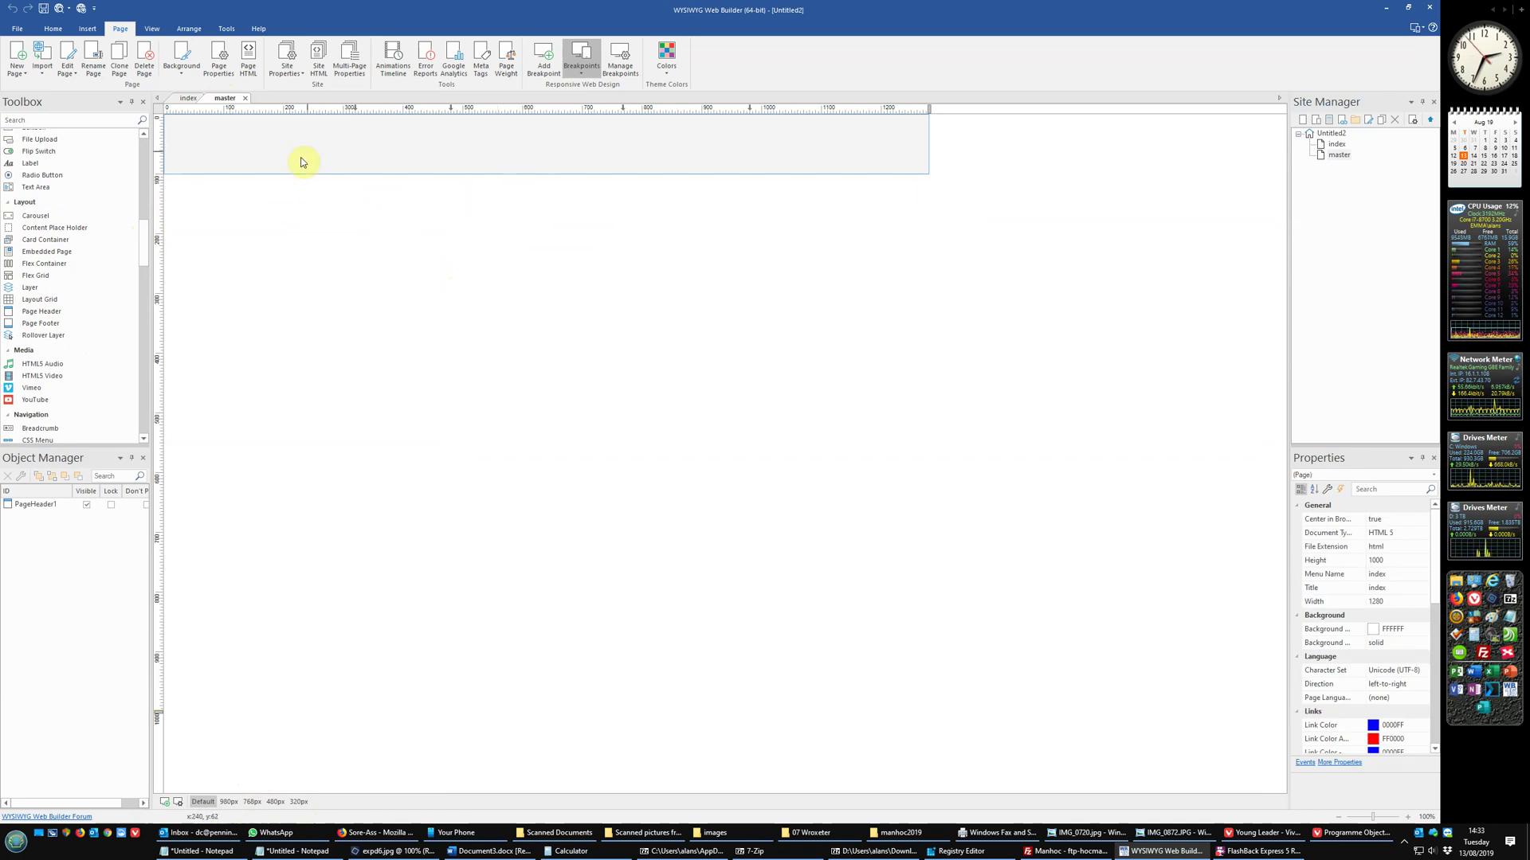
- Place a Tab Menu inside the page header and shrink its height to 39
drag(144, 253, 143, 278)
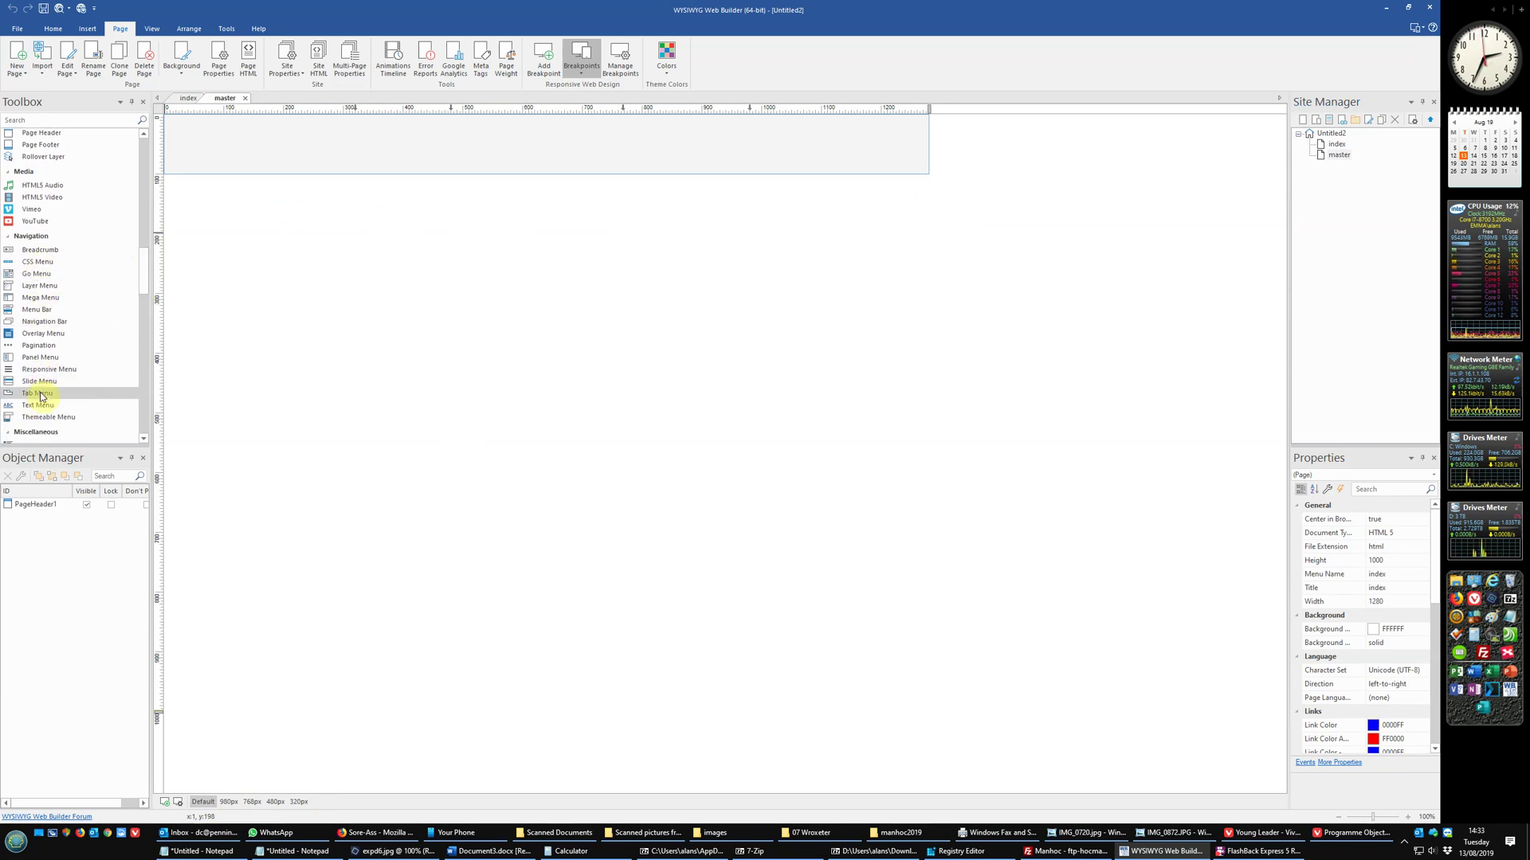
drag(40, 392, 380, 224)
drag(464, 279, 559, 137)
click(539, 209)
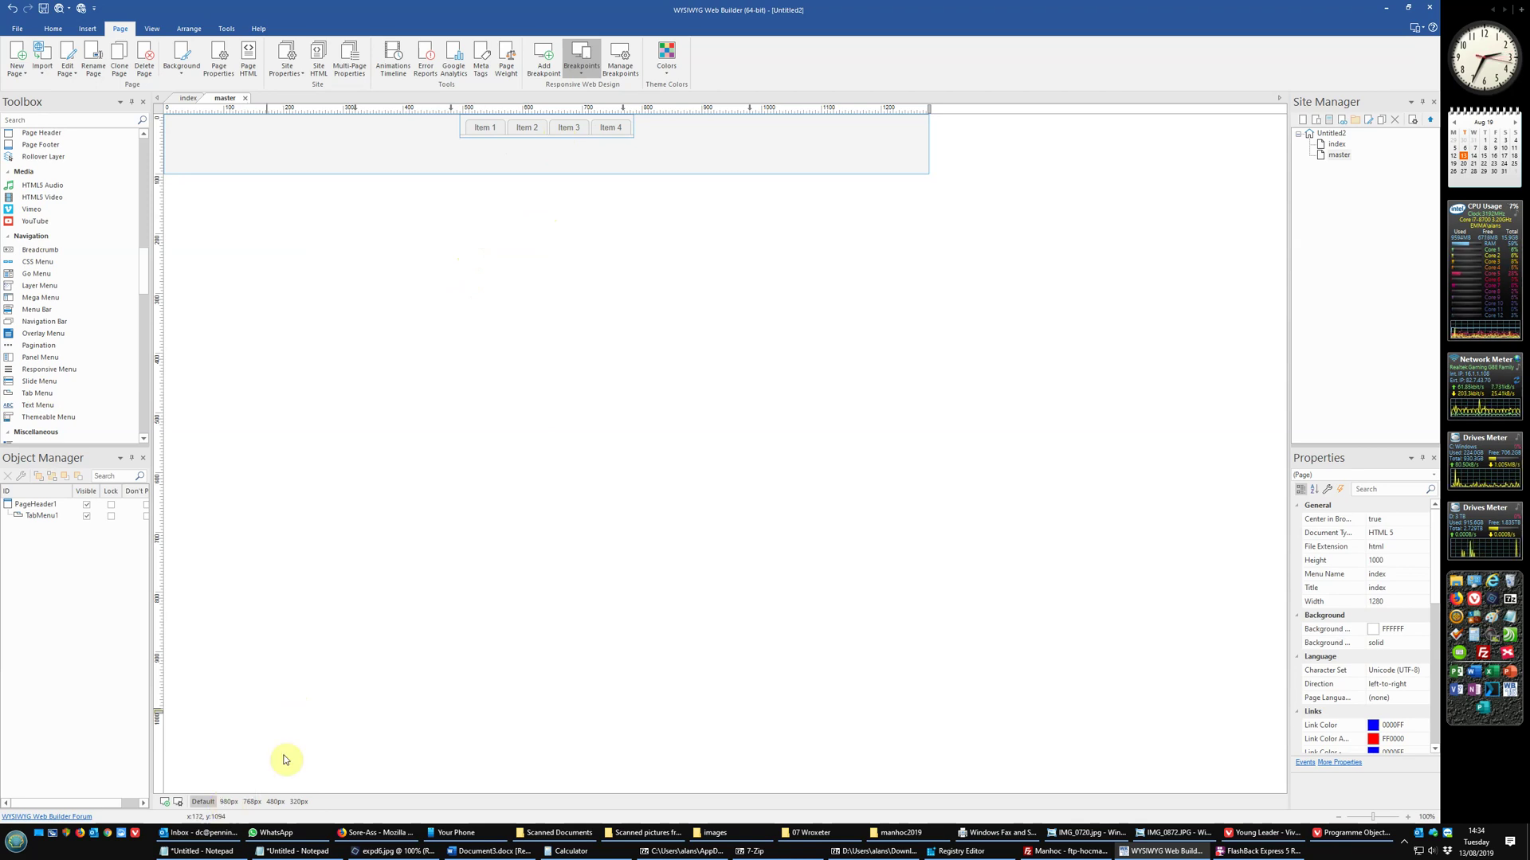
- Set the page header's background mode to image in its Style properties
click(697, 146)
right_click(696, 147)
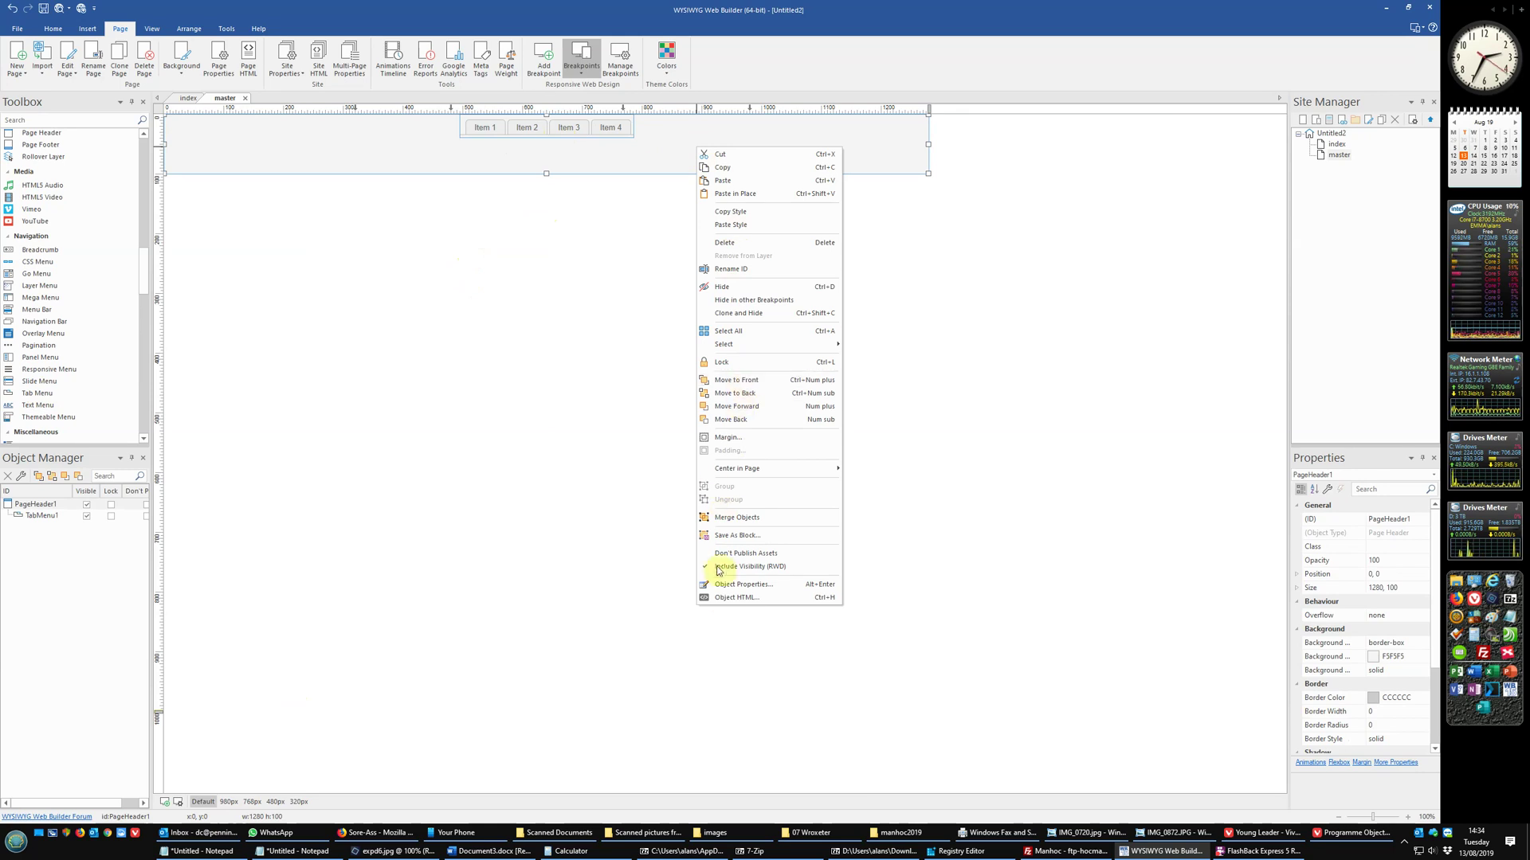
click(724, 585)
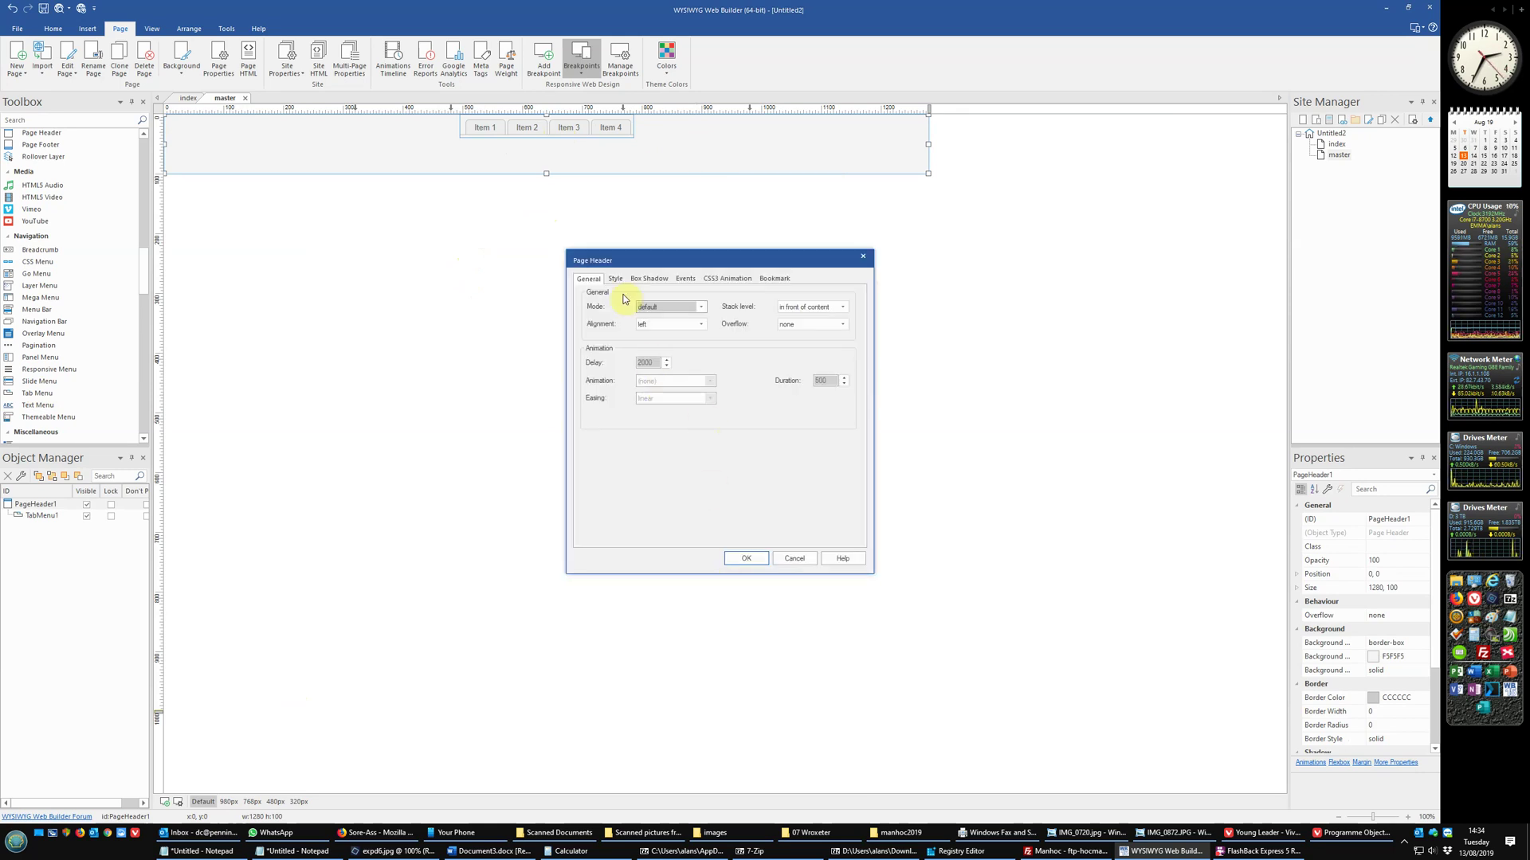
click(615, 279)
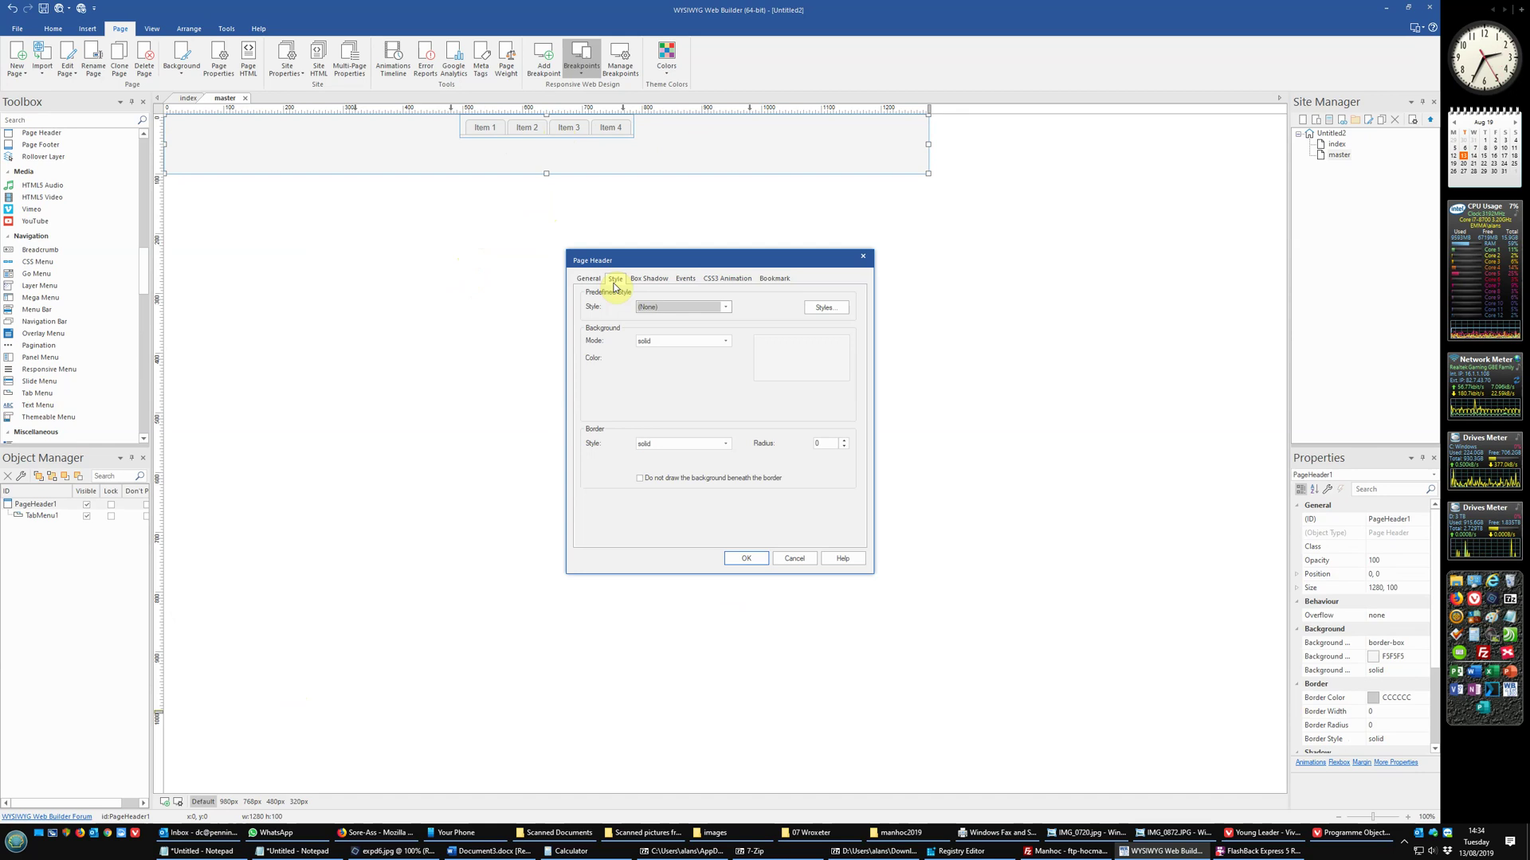
click(682, 339)
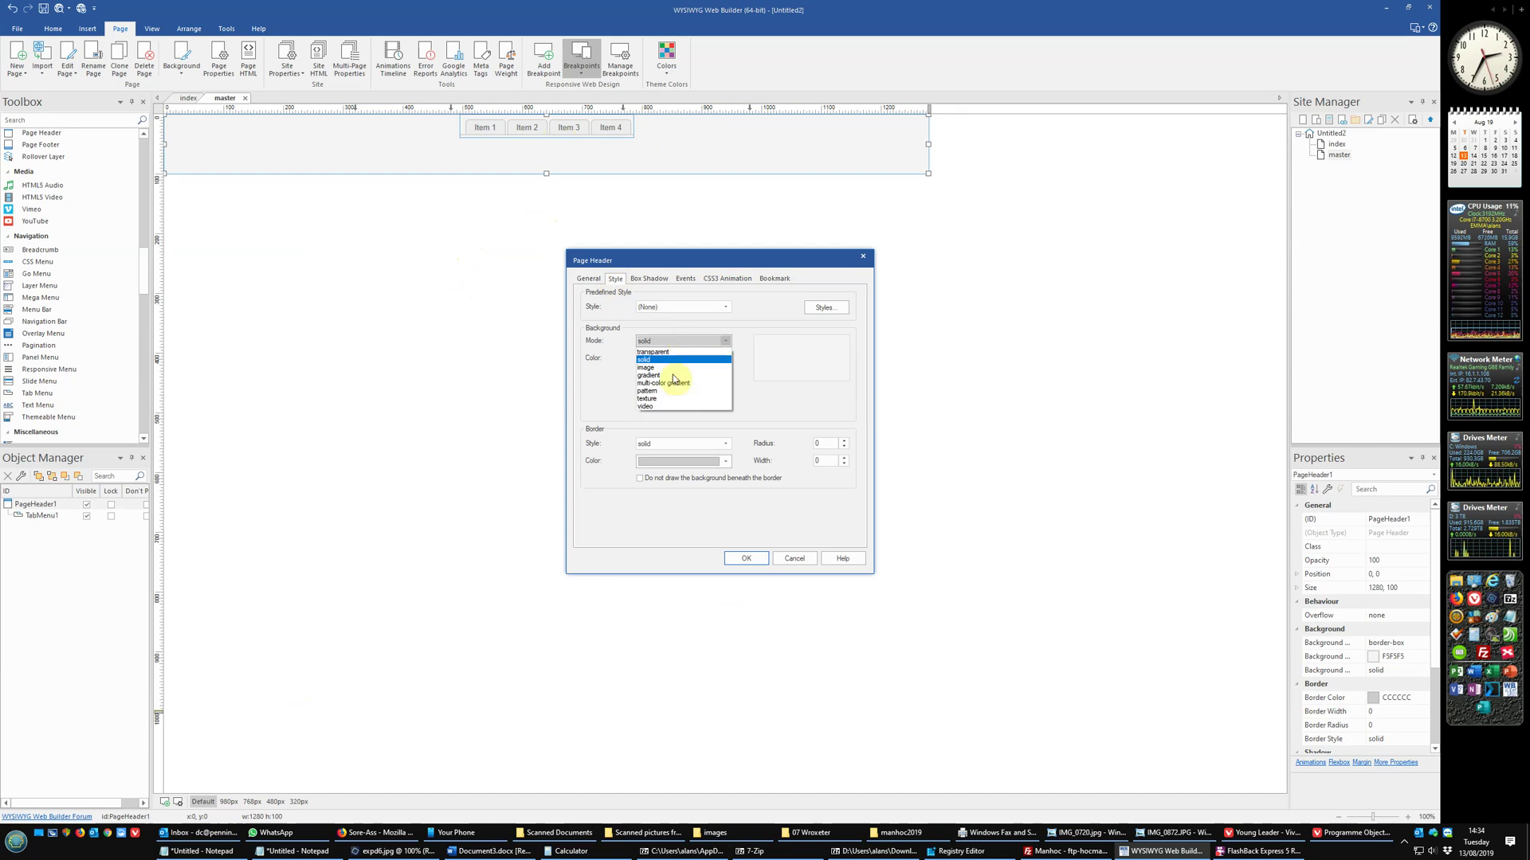
click(668, 368)
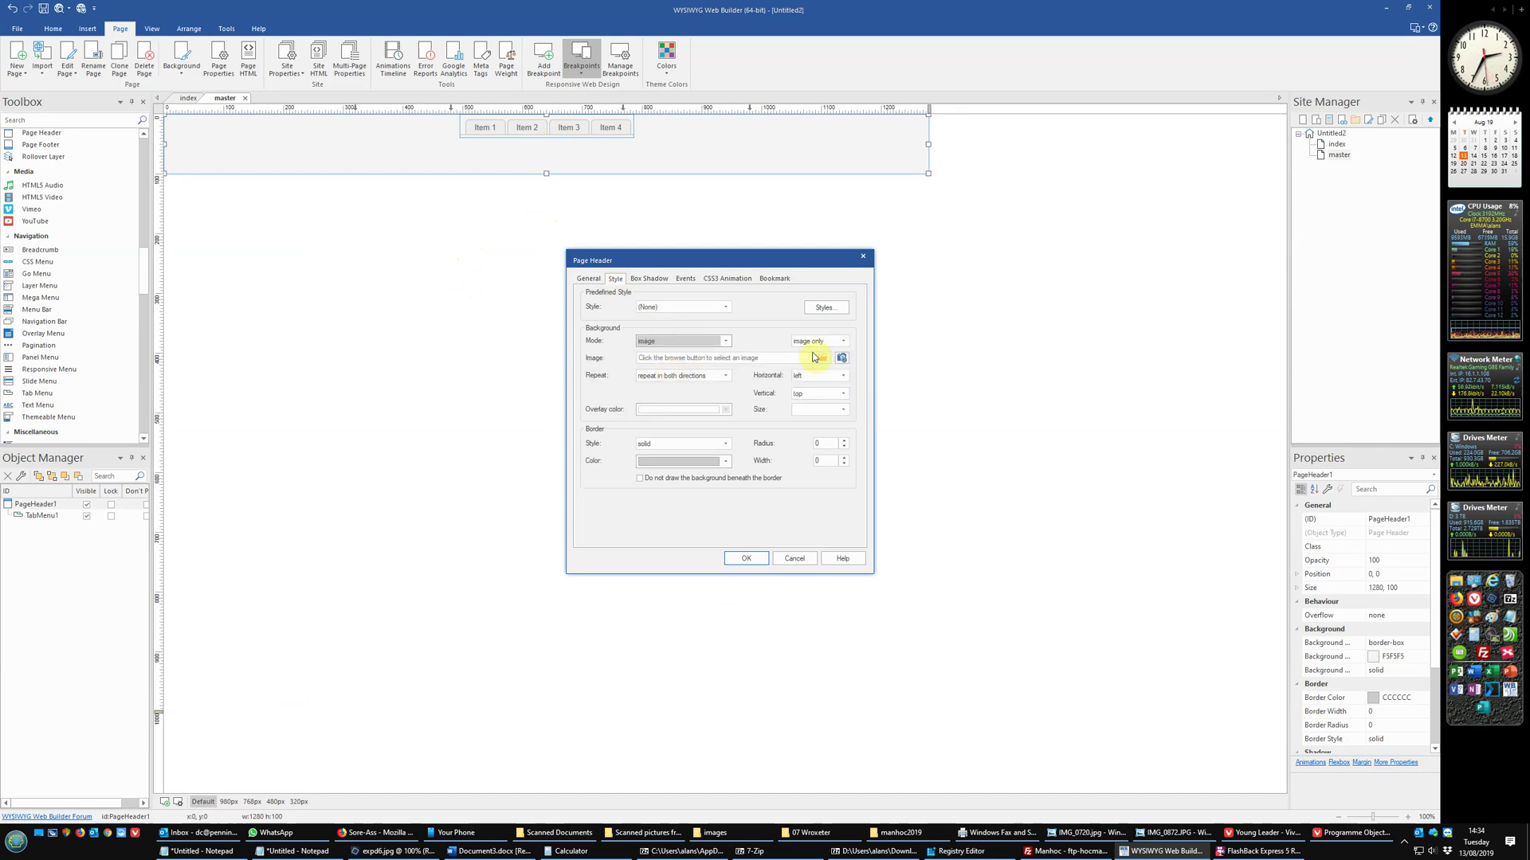
- Choose a tree photo from the Wroxeter folder as background, set to do not repeat
click(823, 360)
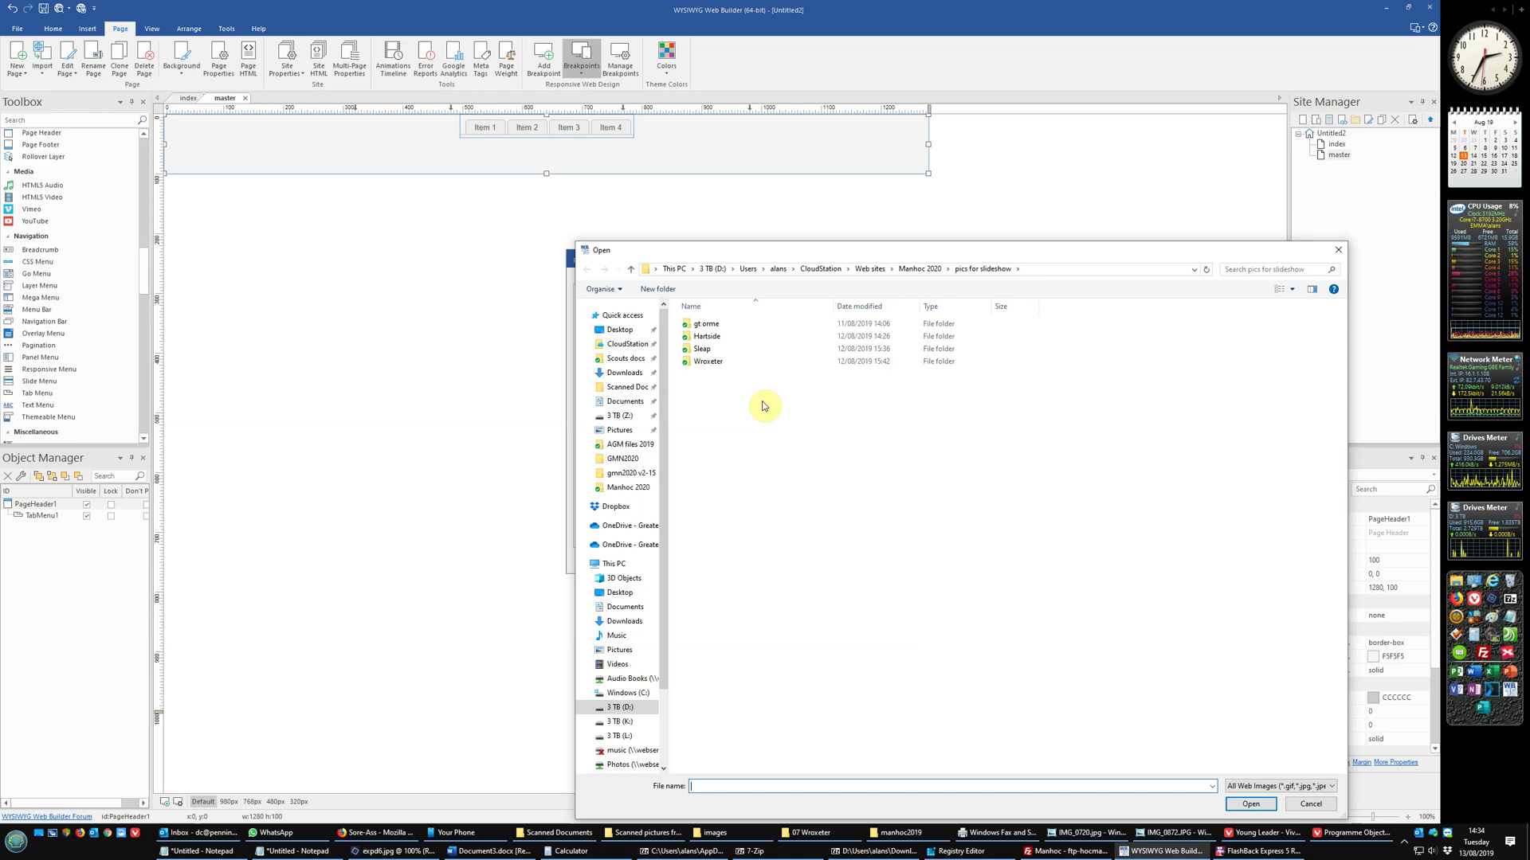
double_click(702, 361)
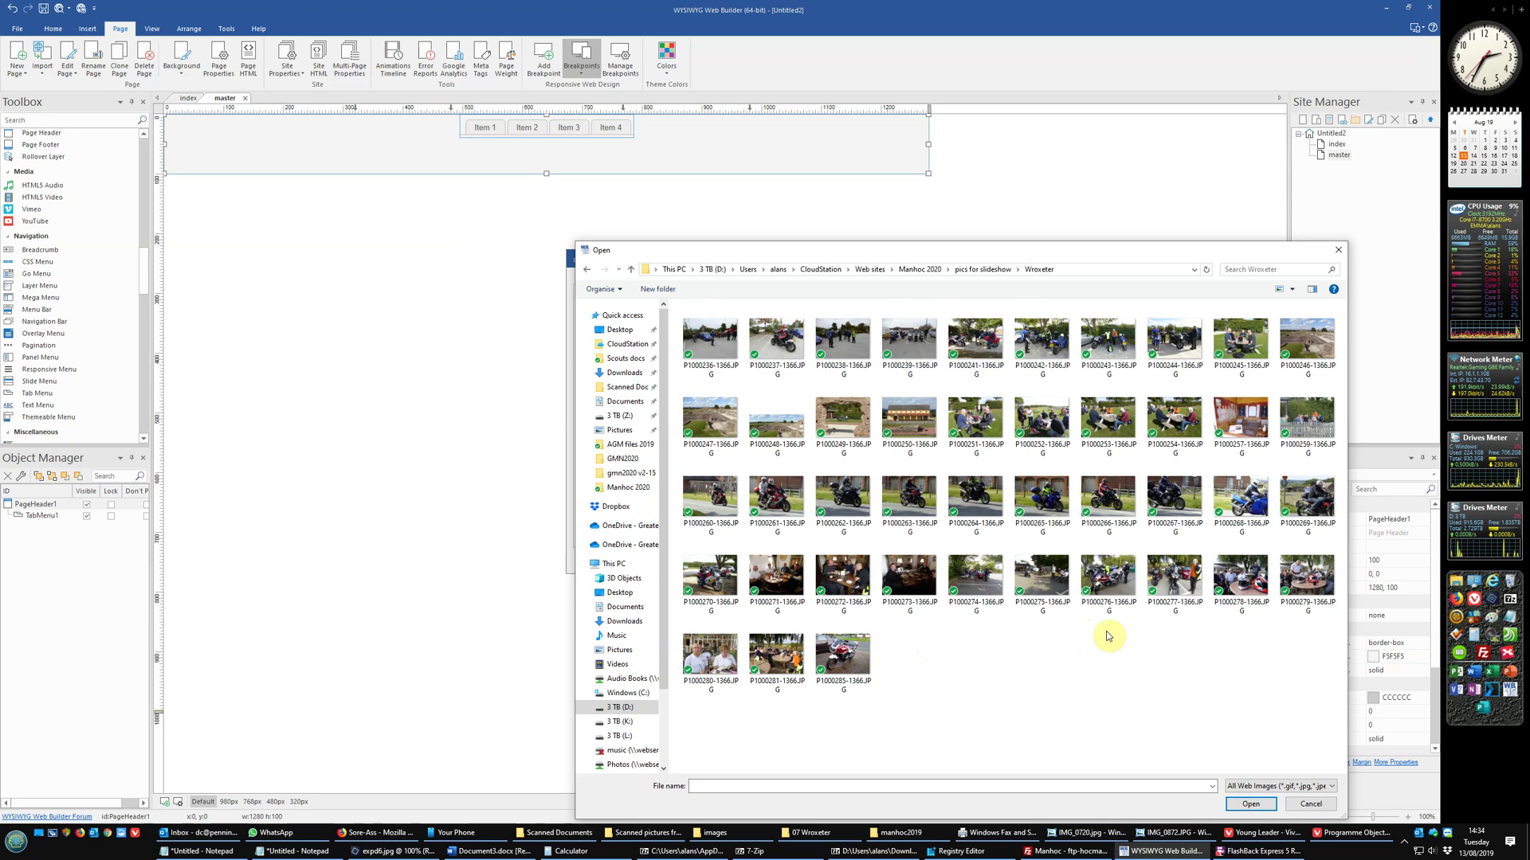
double_click(1242, 580)
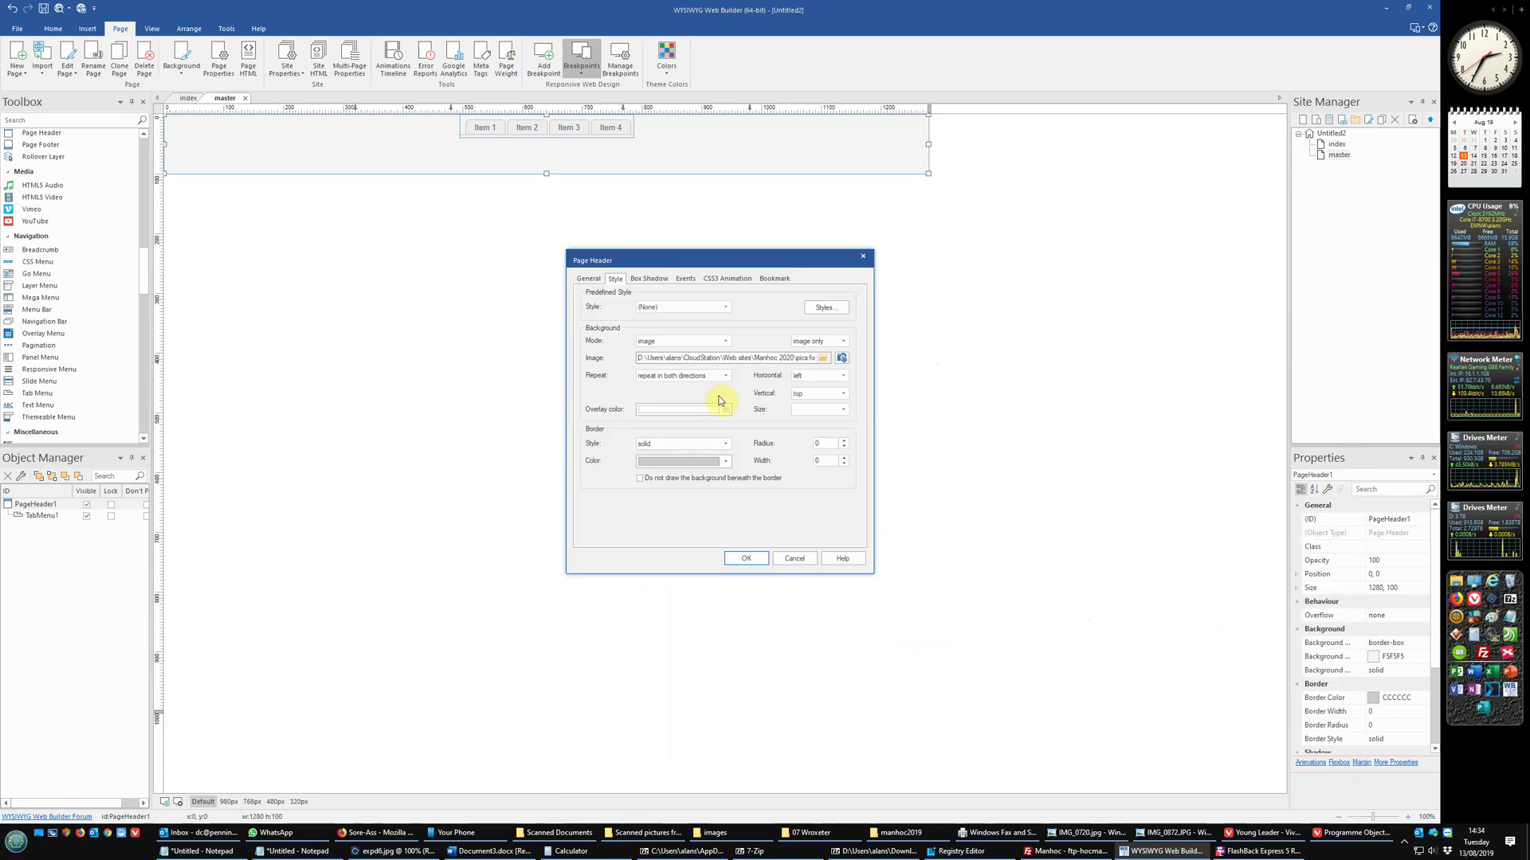
click(676, 377)
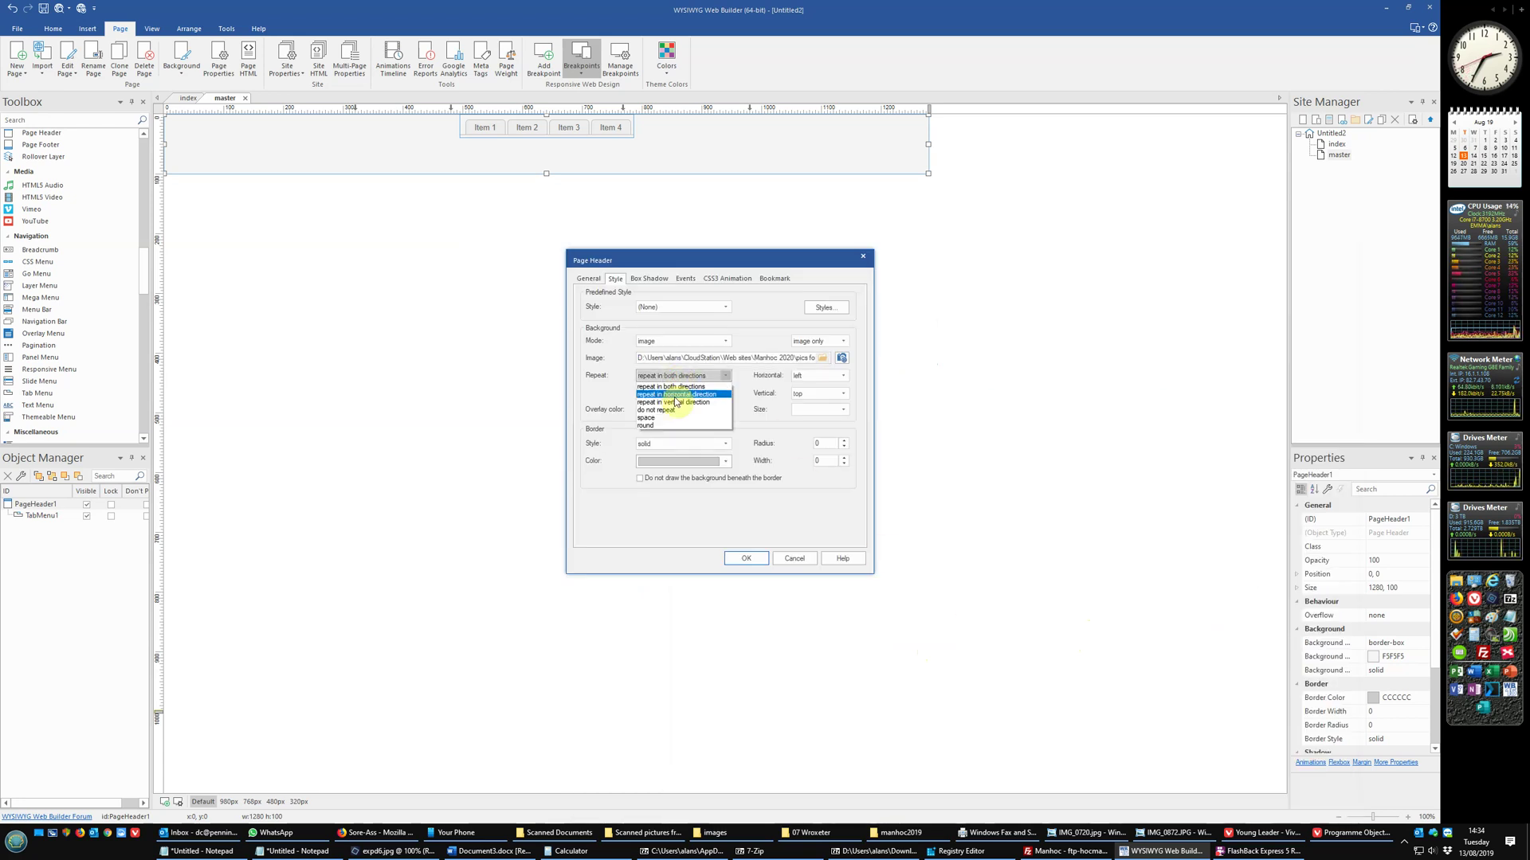
click(676, 411)
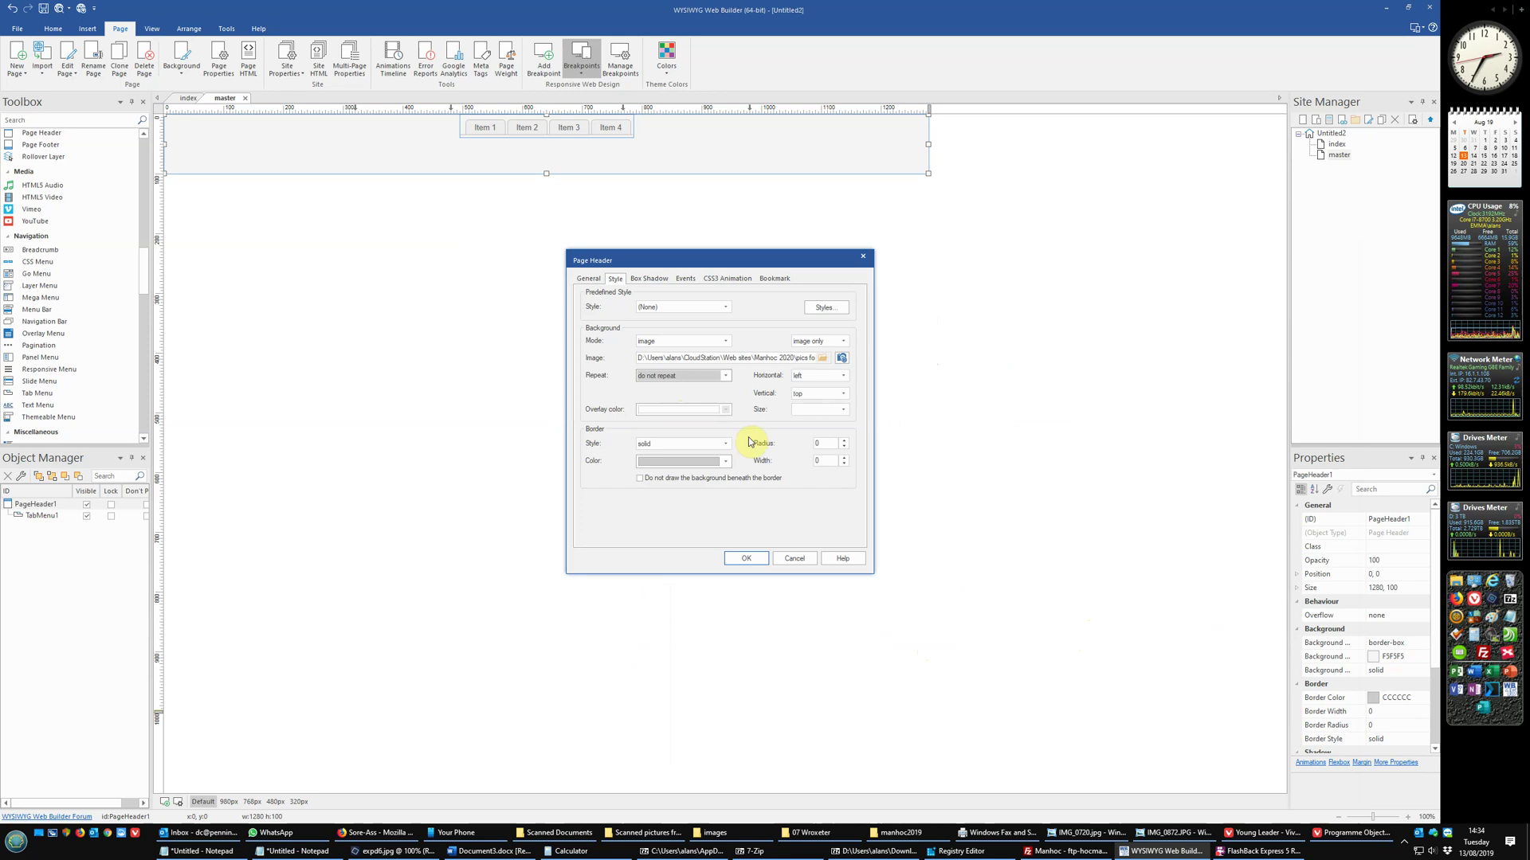
click(756, 557)
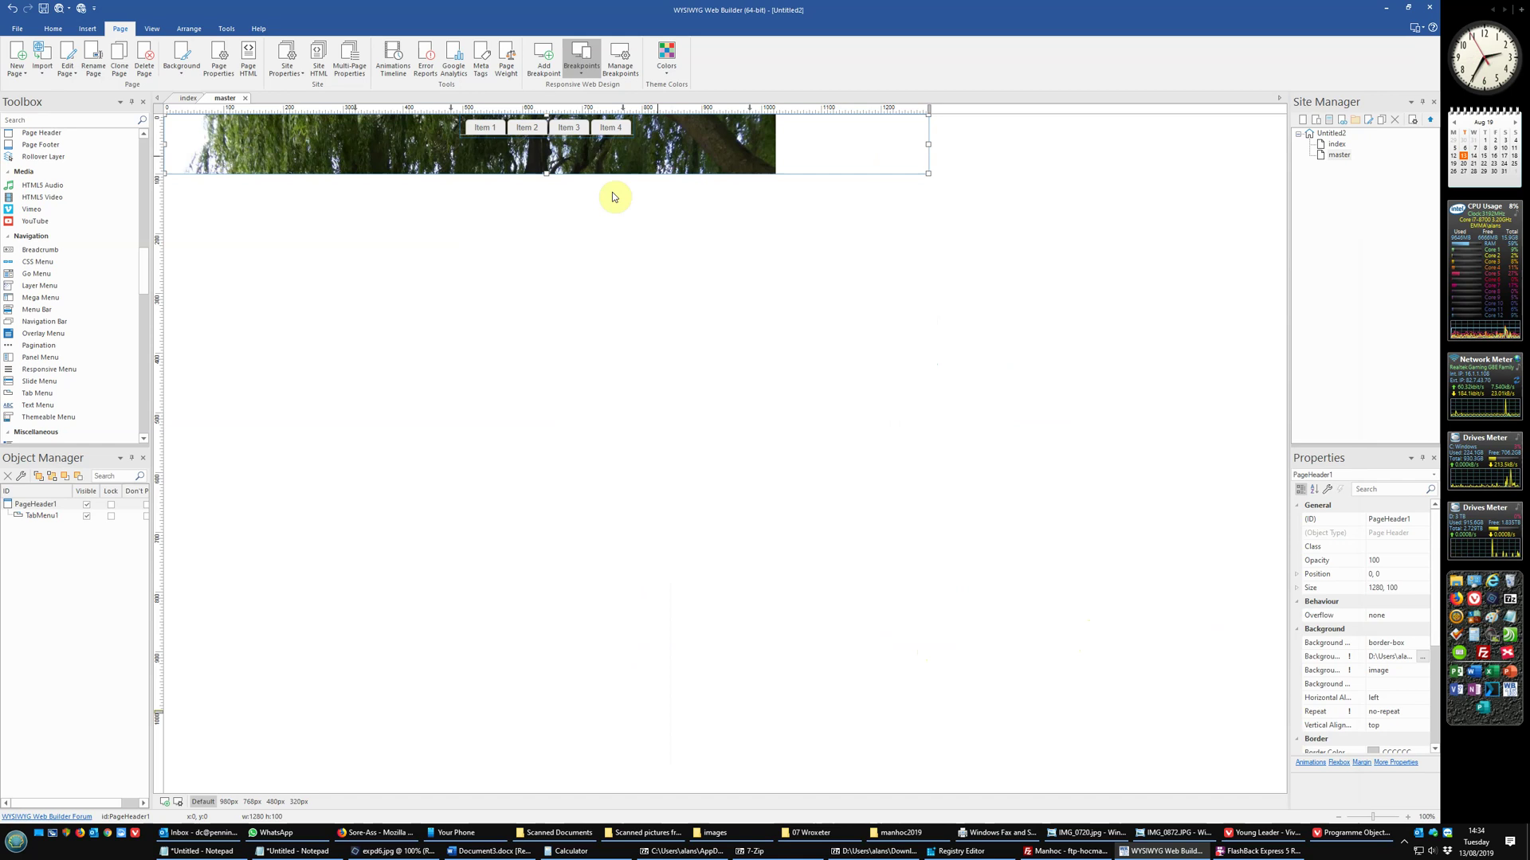
- At the 980px breakpoint, set the autumn tree photo as the header background
click(226, 802)
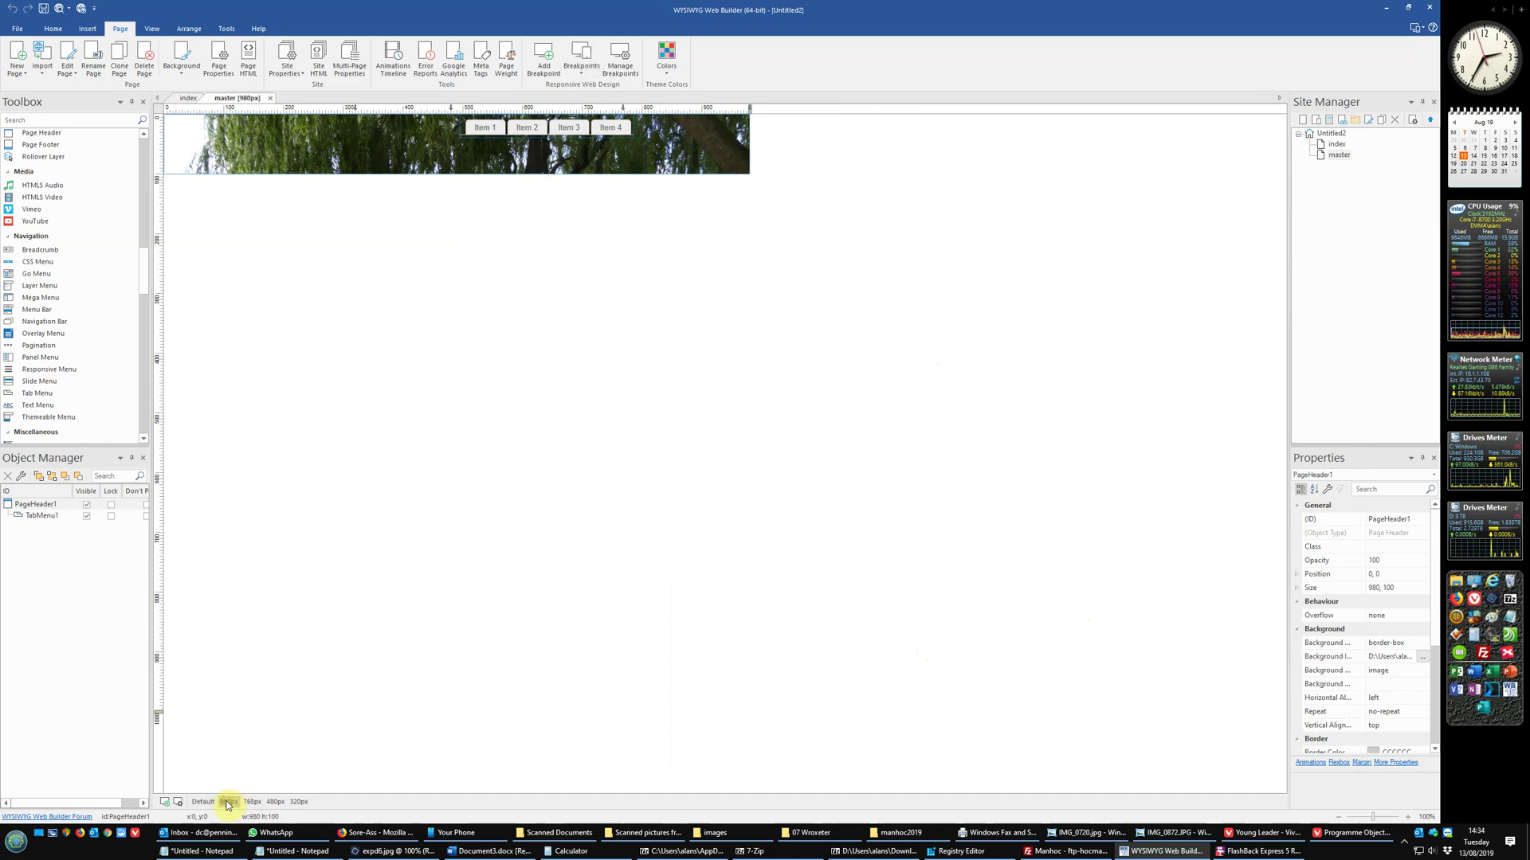
right_click(627, 159)
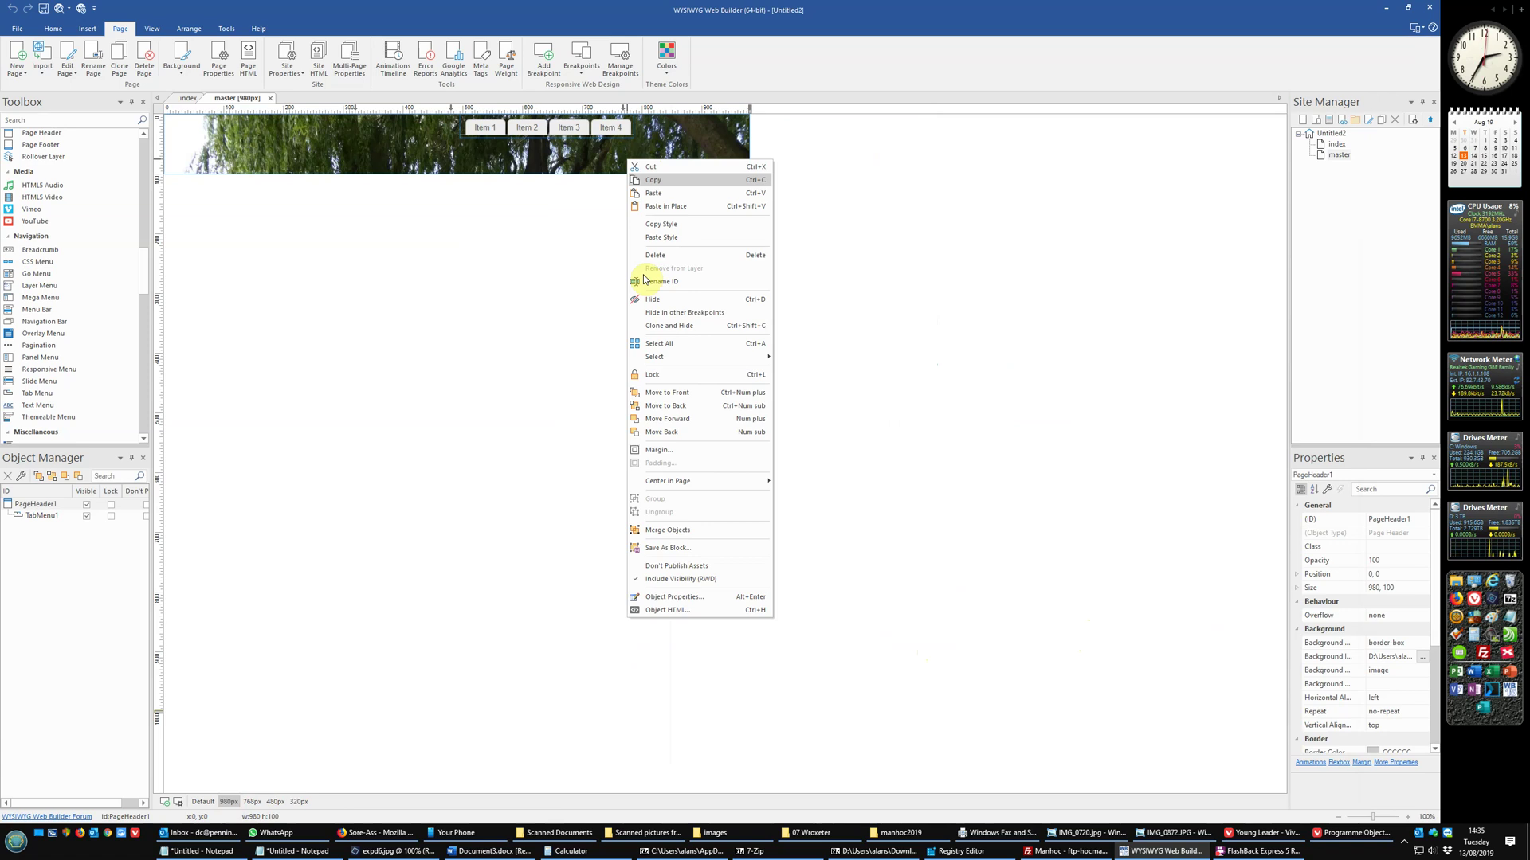
click(666, 597)
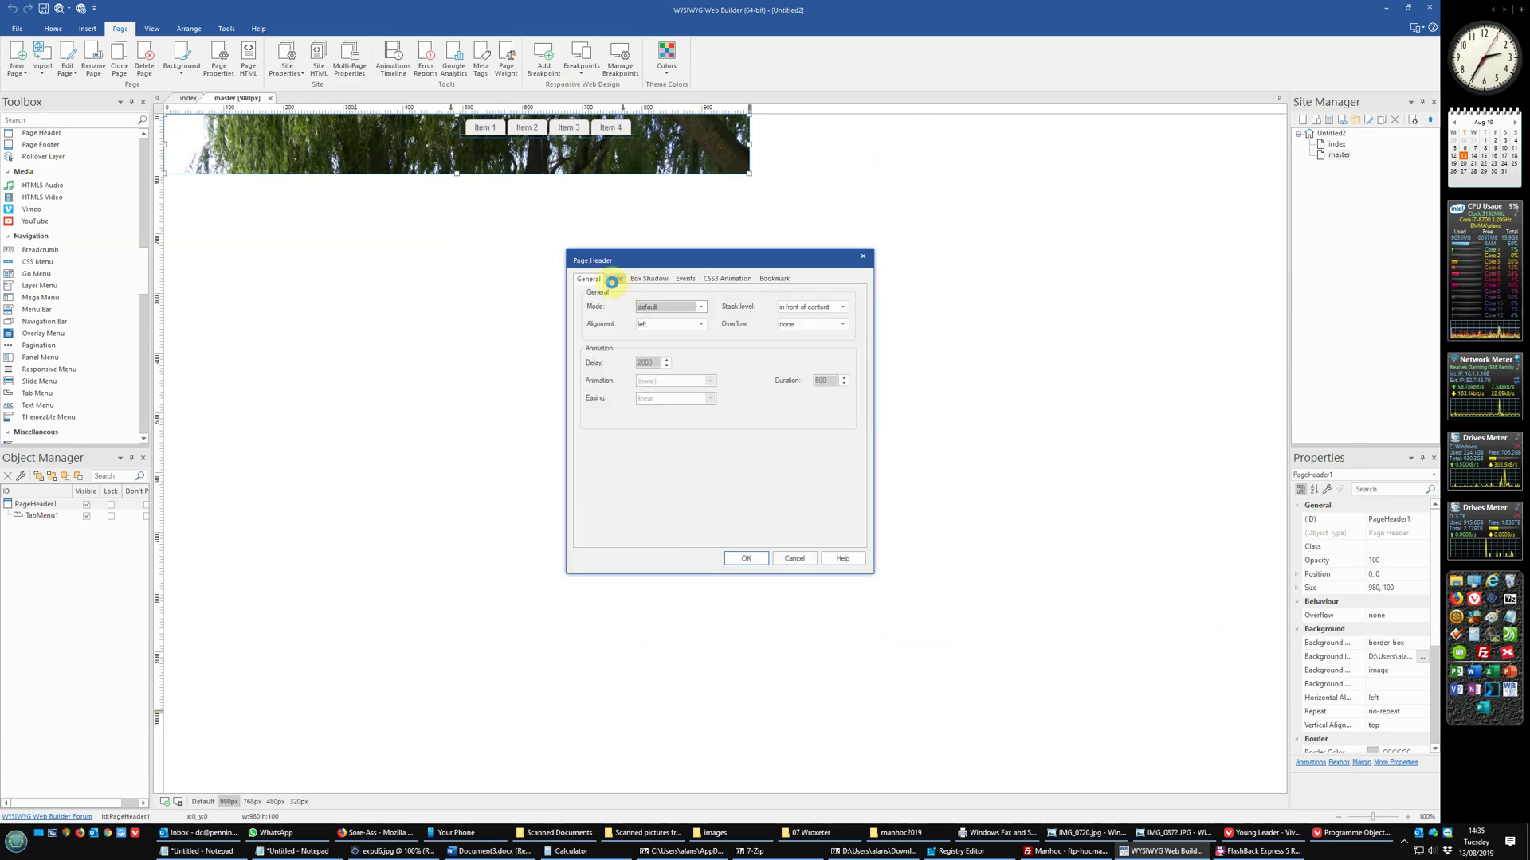
click(614, 280)
click(820, 360)
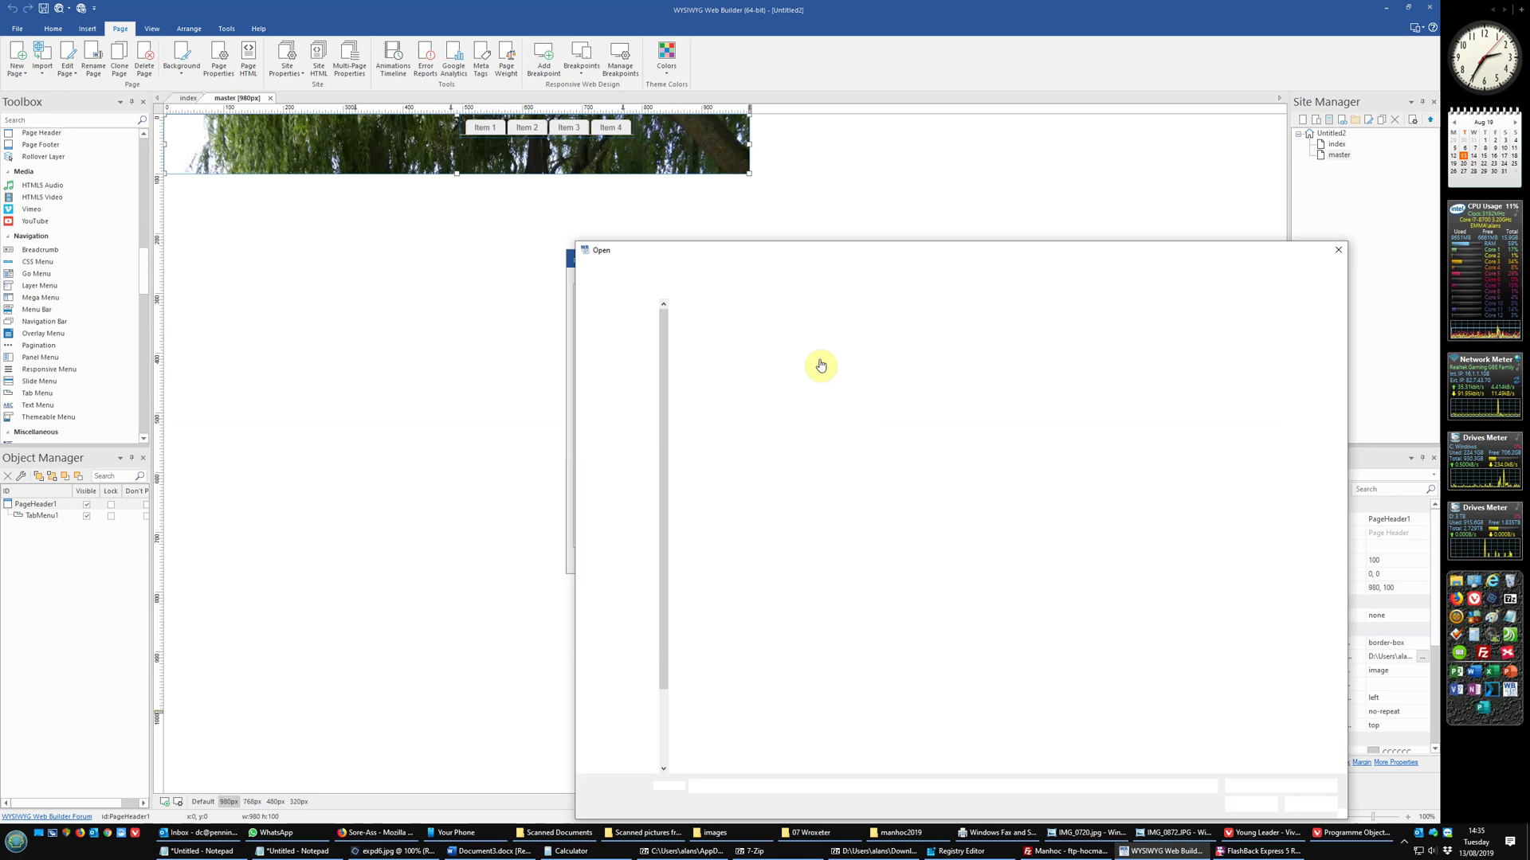
double_click(774, 341)
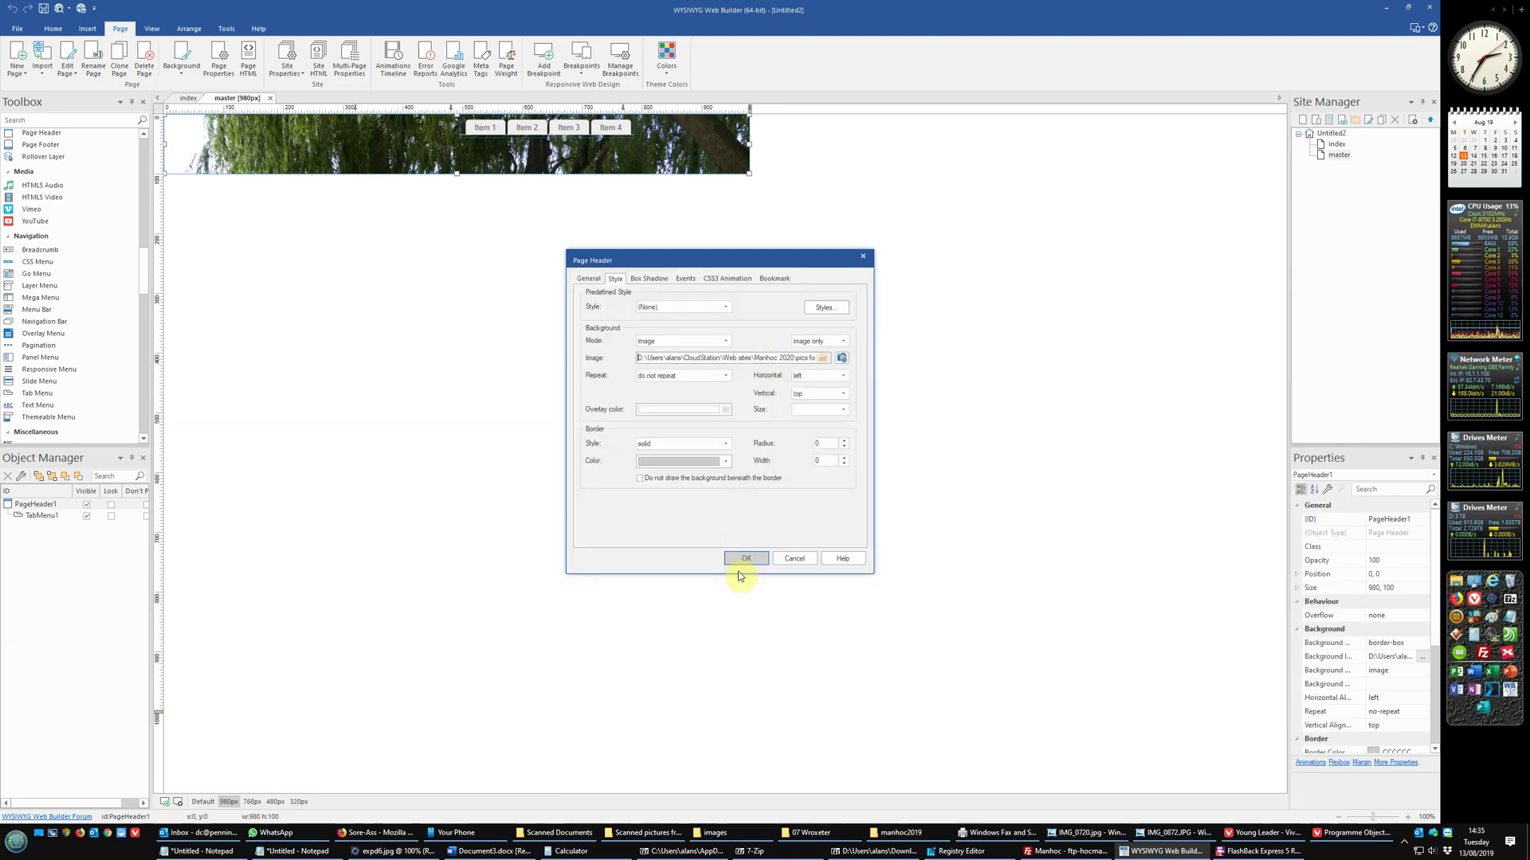
click(743, 557)
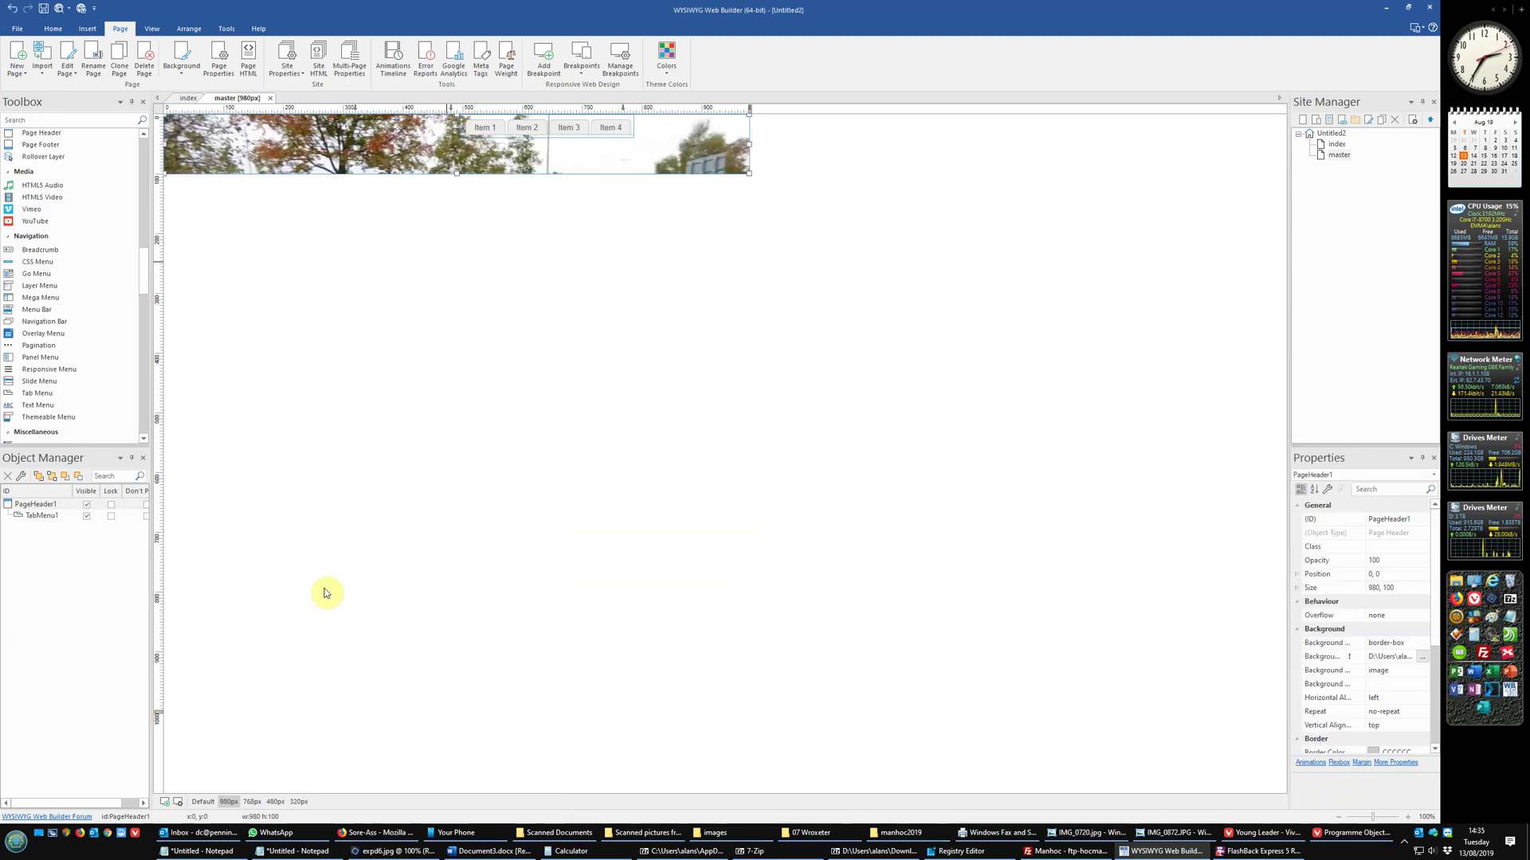
click(204, 802)
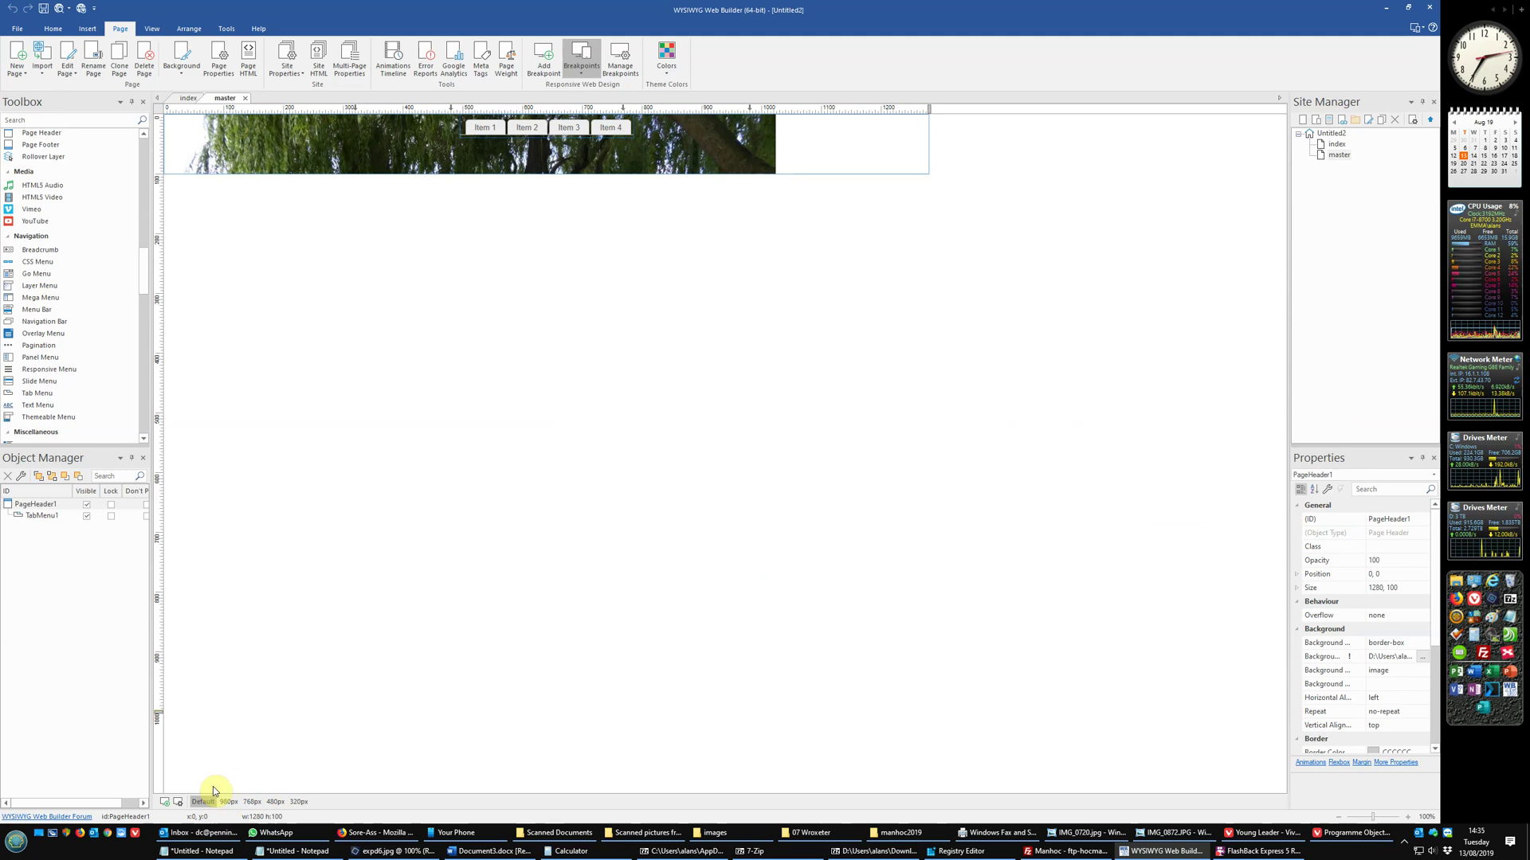
- Set the page header's alignment to center and its mode to fixed
right_click(371, 149)
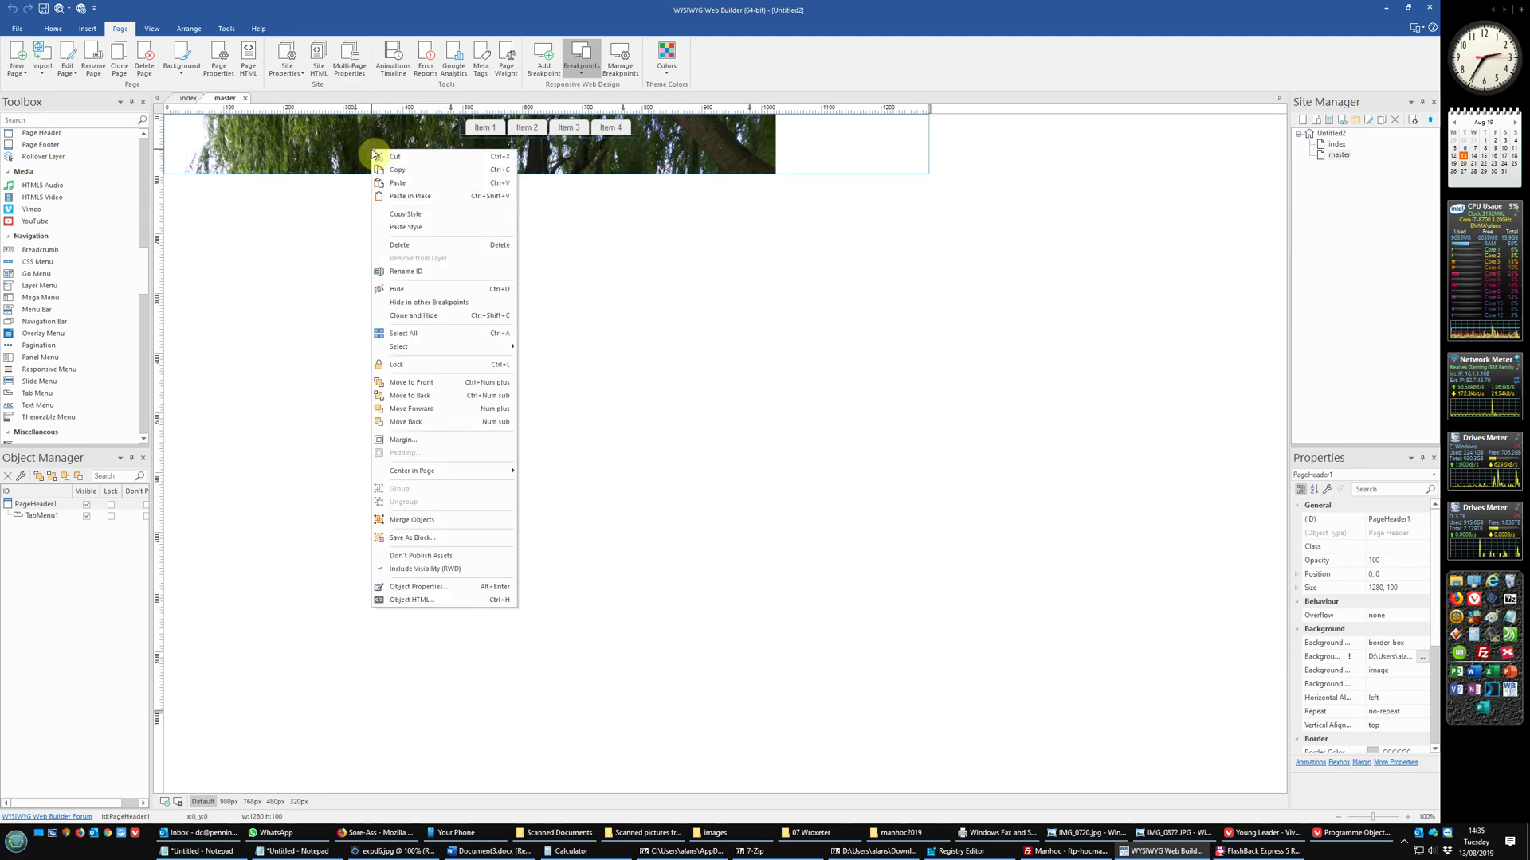
click(418, 587)
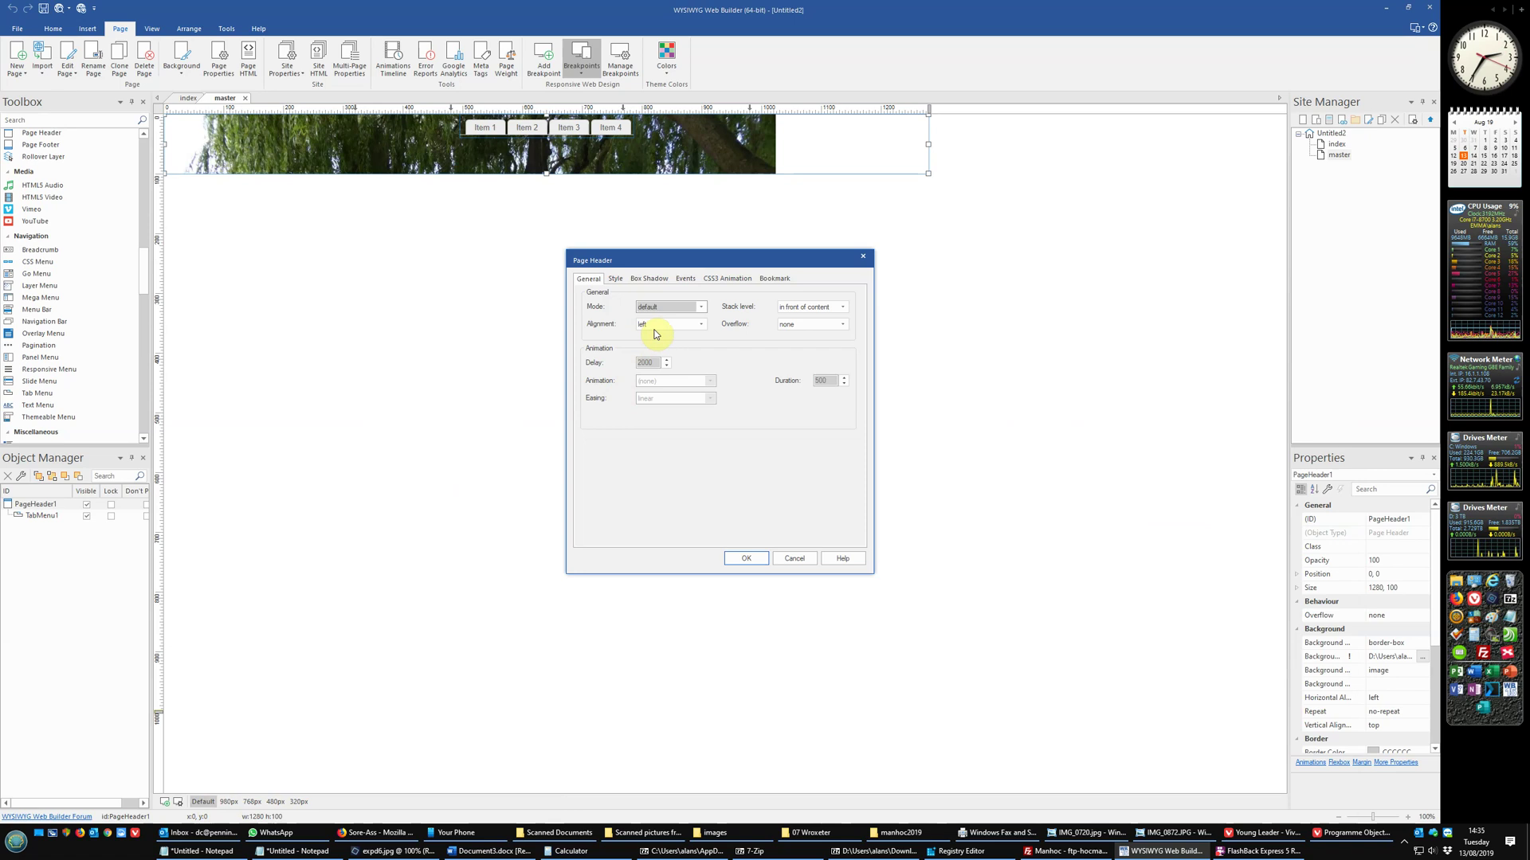
click(657, 328)
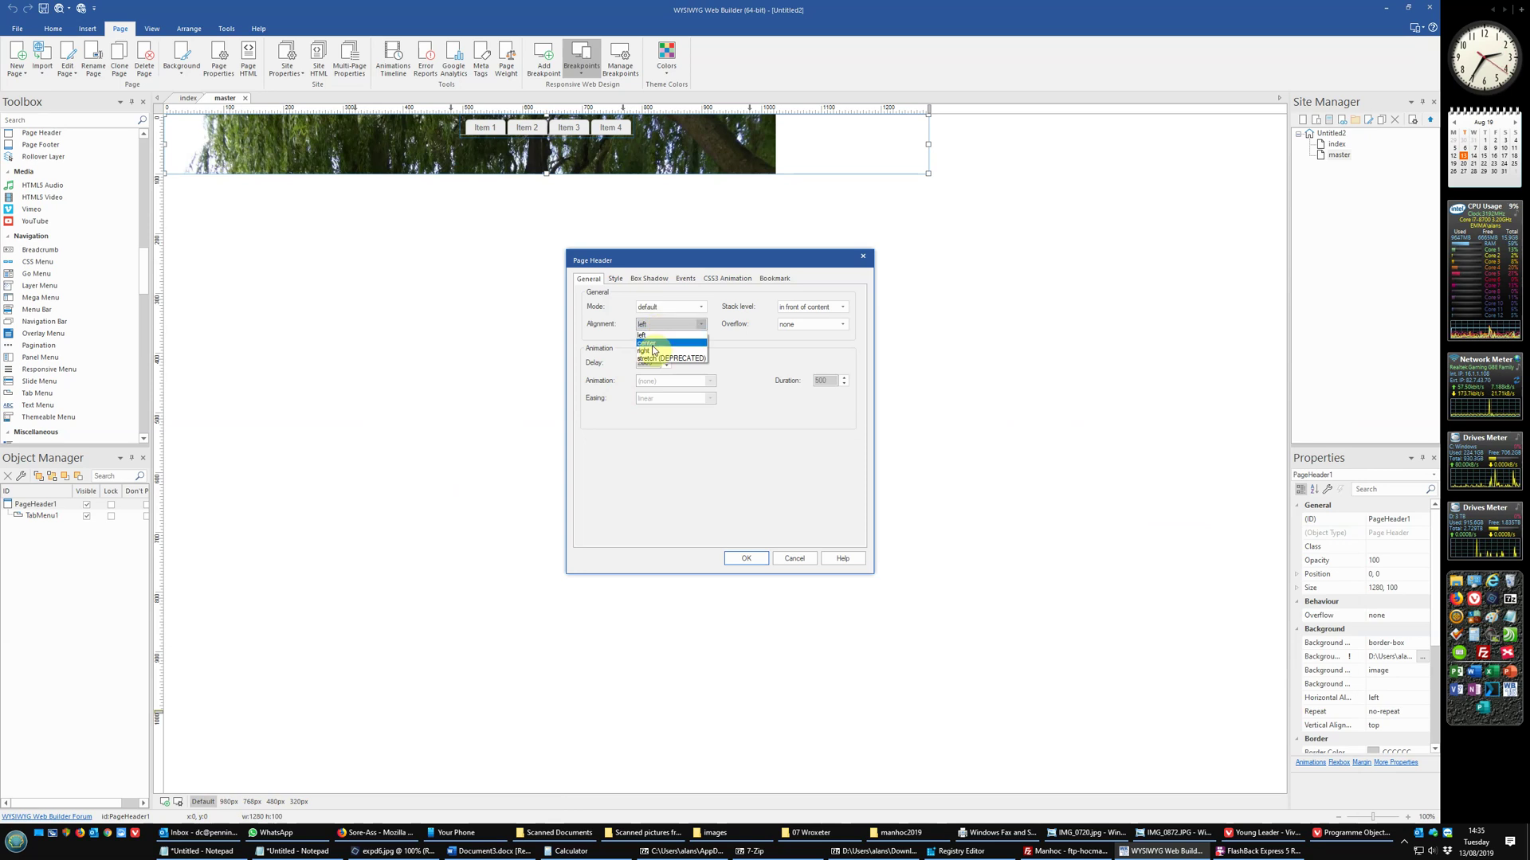
click(653, 346)
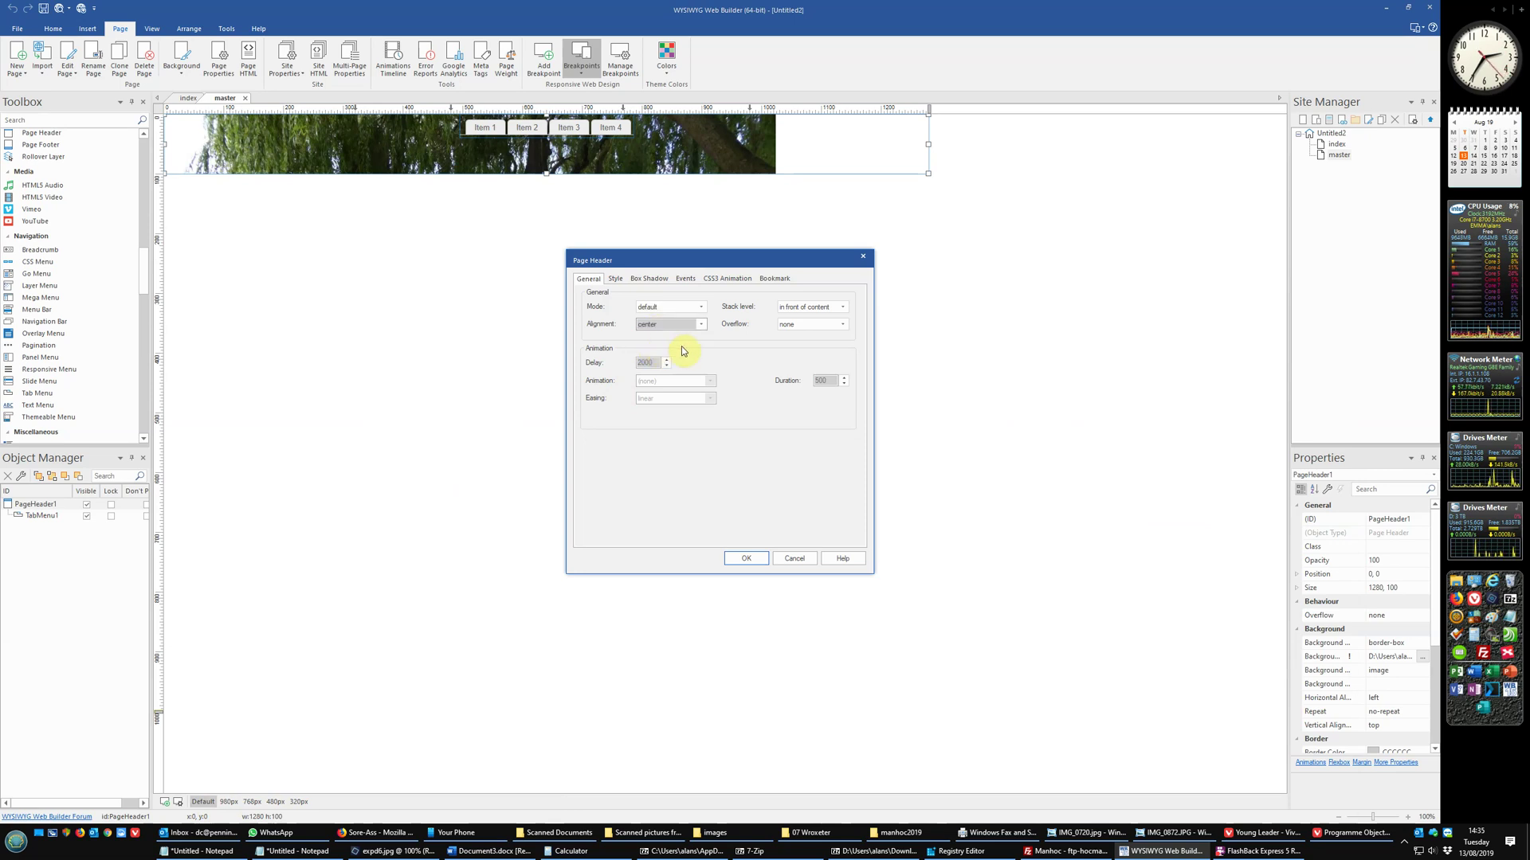
click(650, 309)
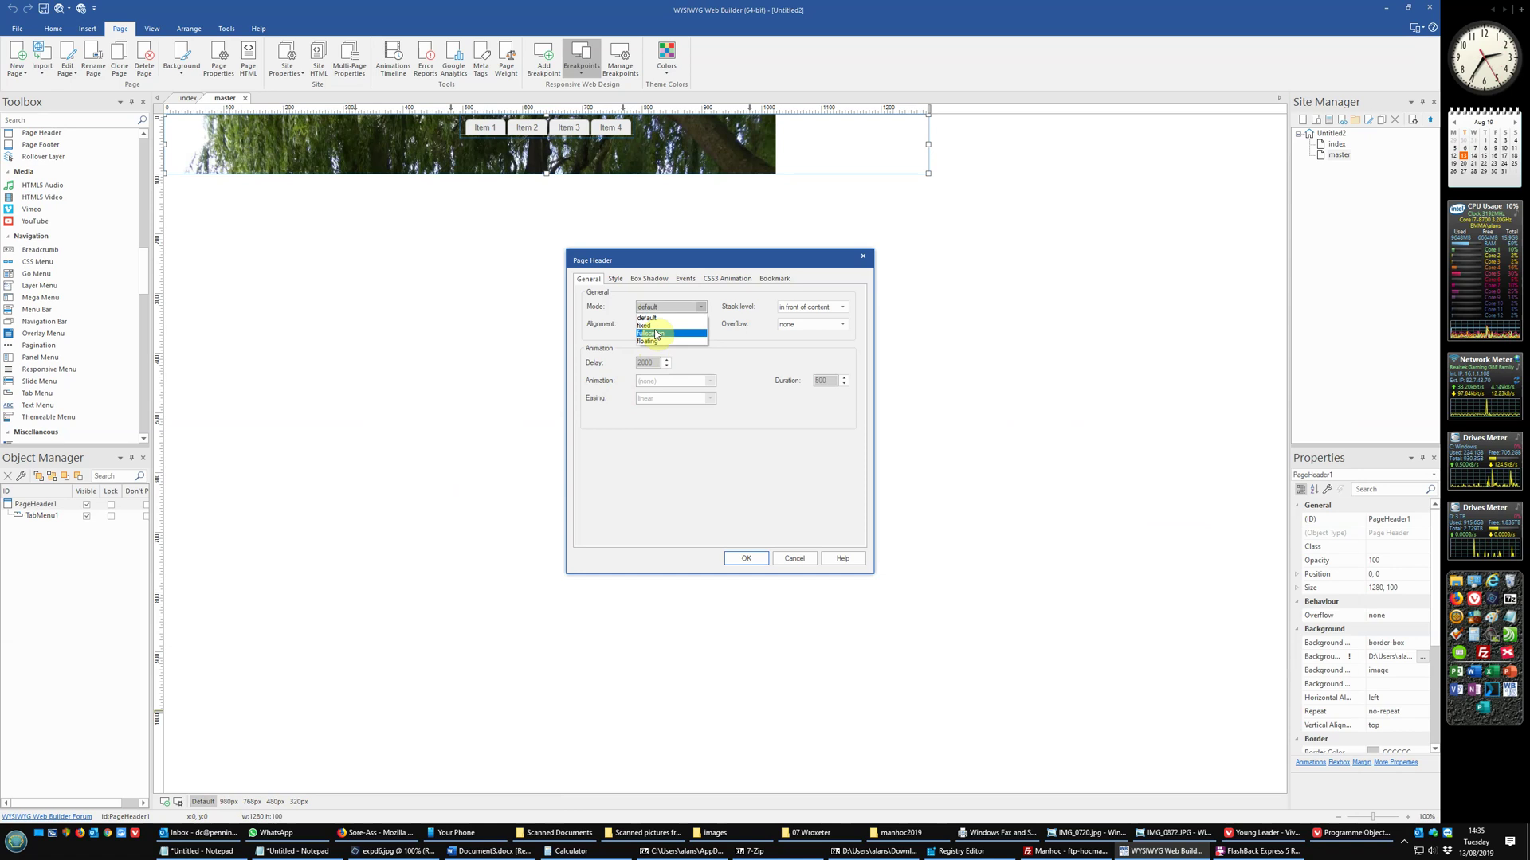
click(701, 322)
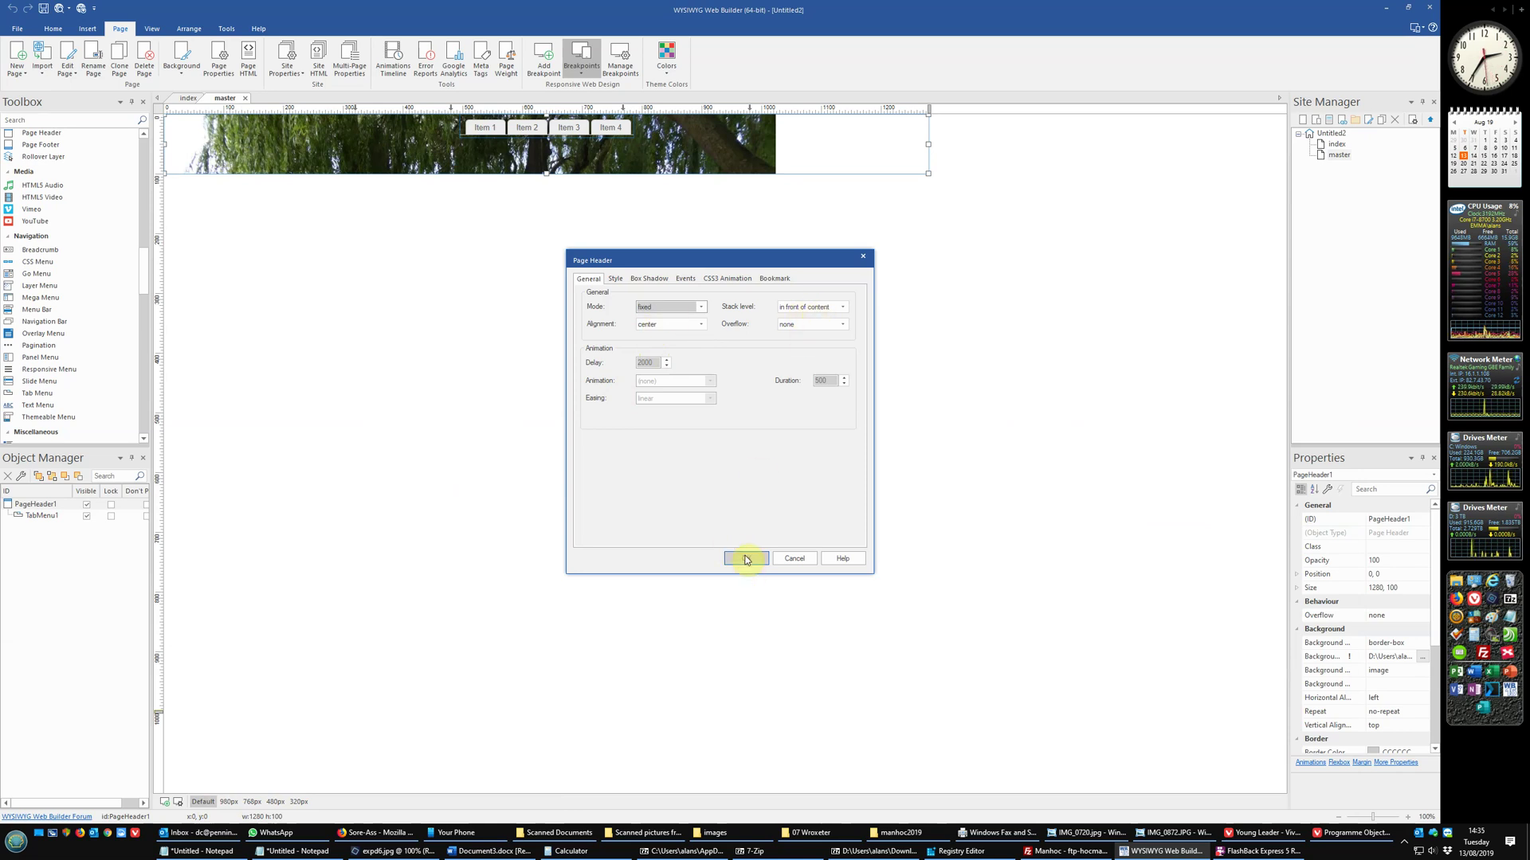
click(746, 558)
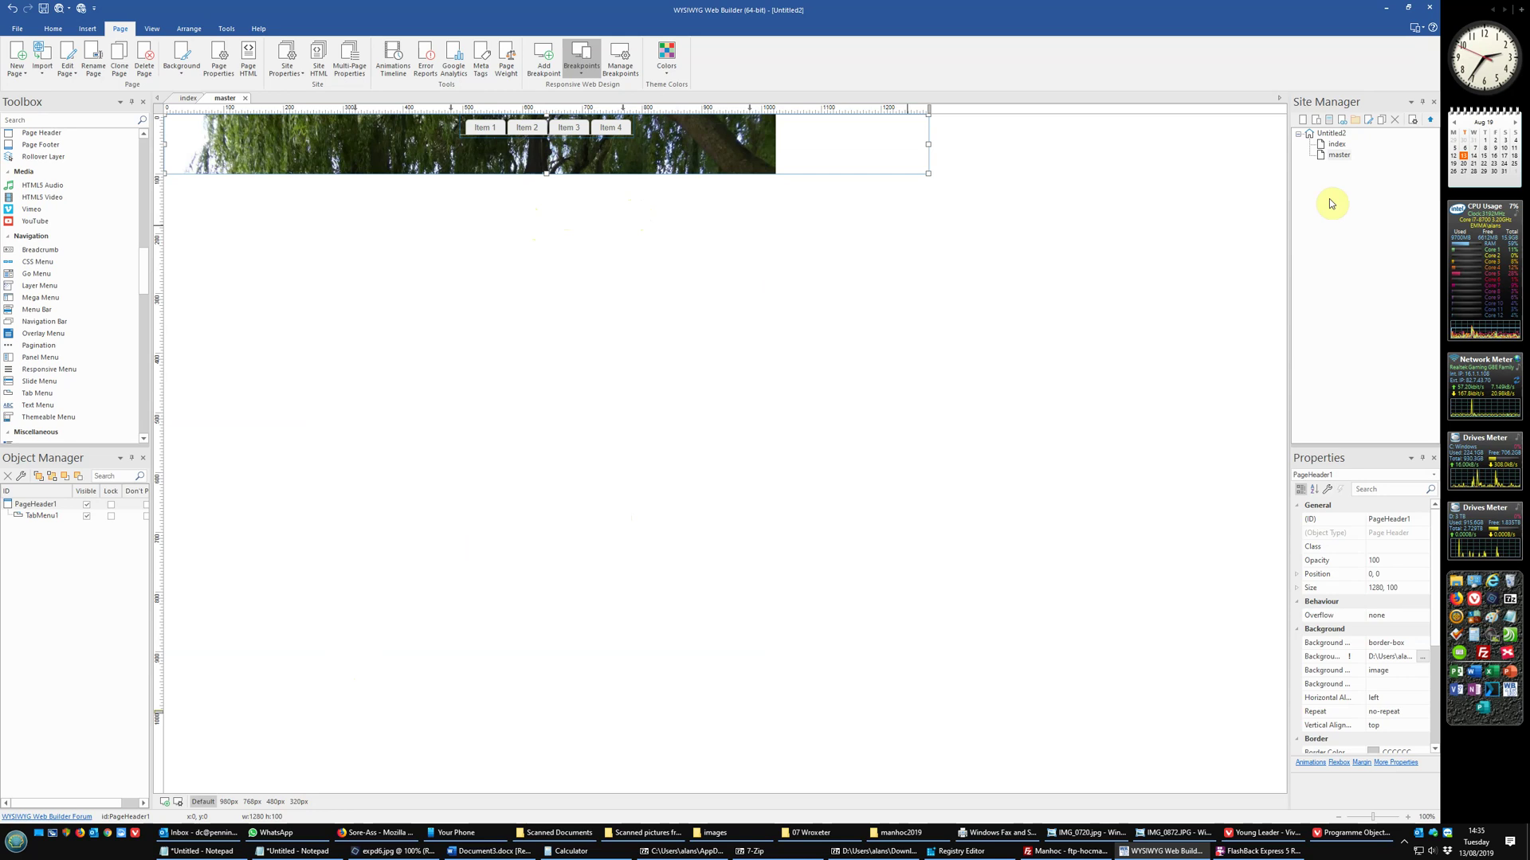
- In index's Page Properties, select 'master' as the master page with type Master Page
double_click(1337, 147)
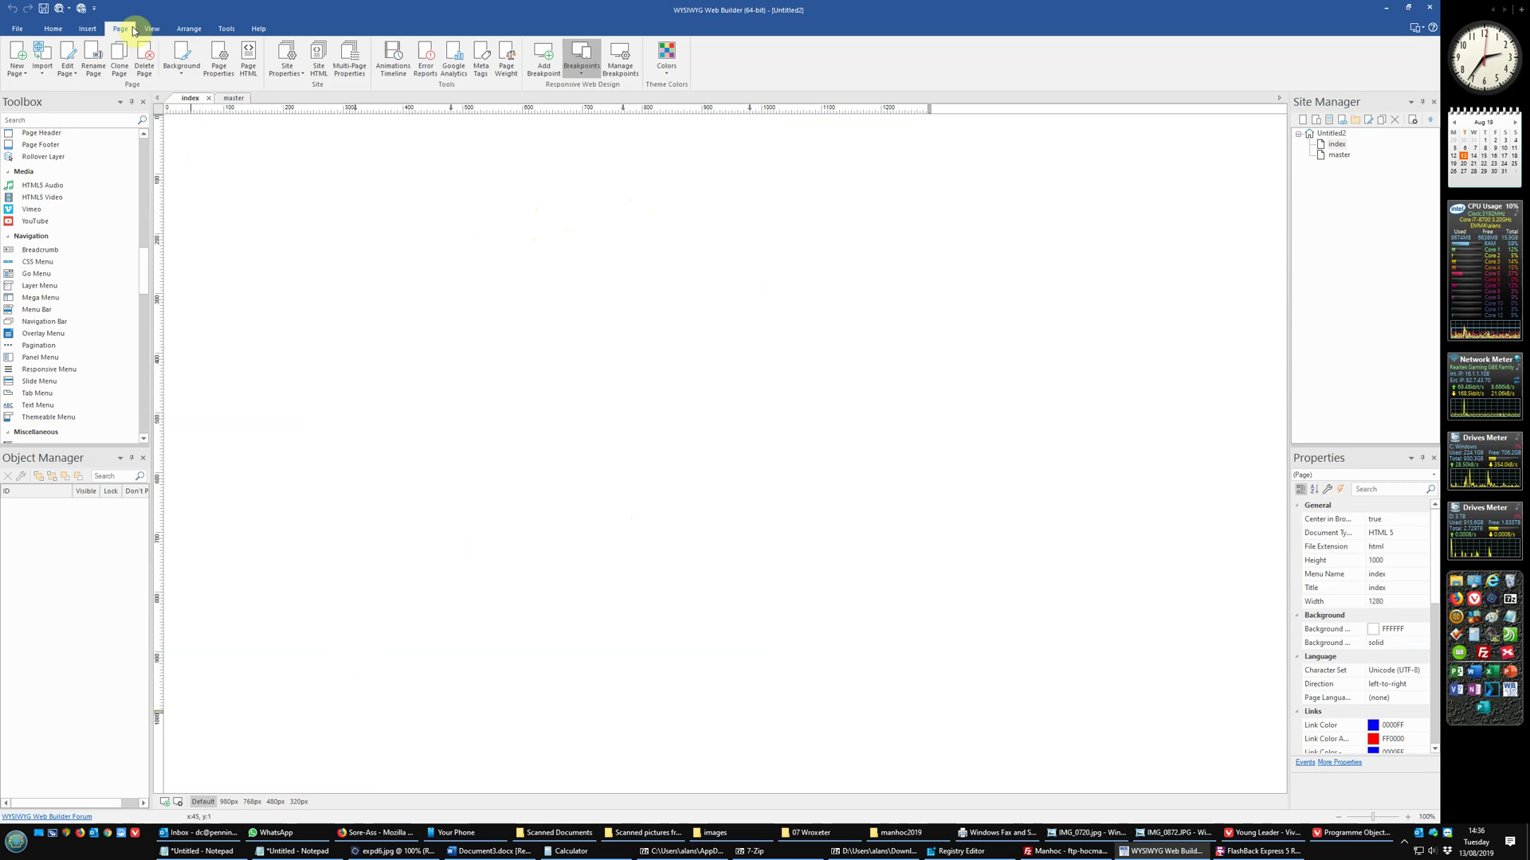
right_click(328, 208)
click(356, 367)
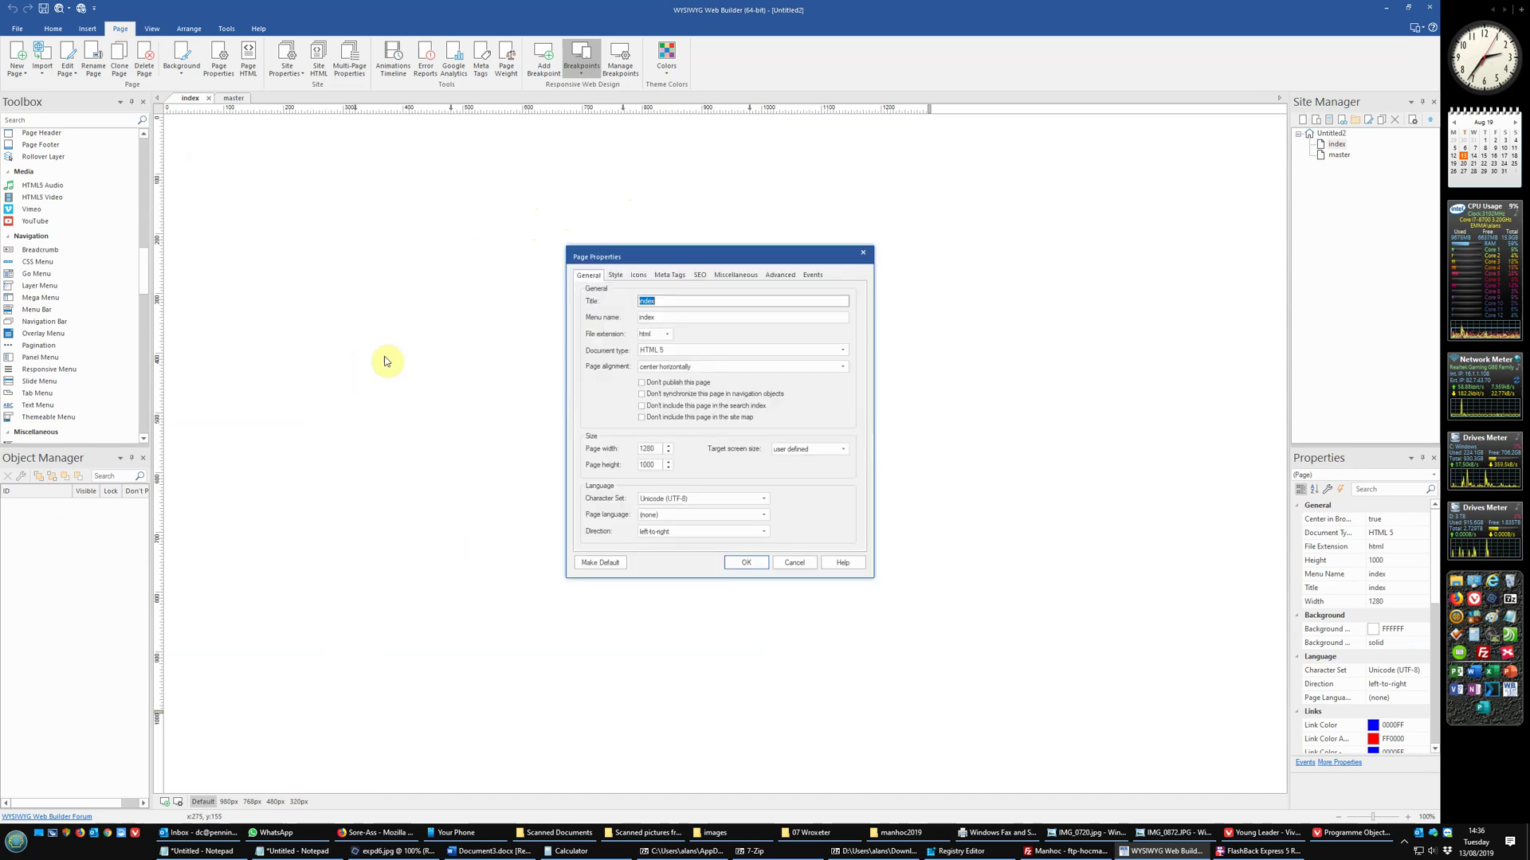
click(736, 276)
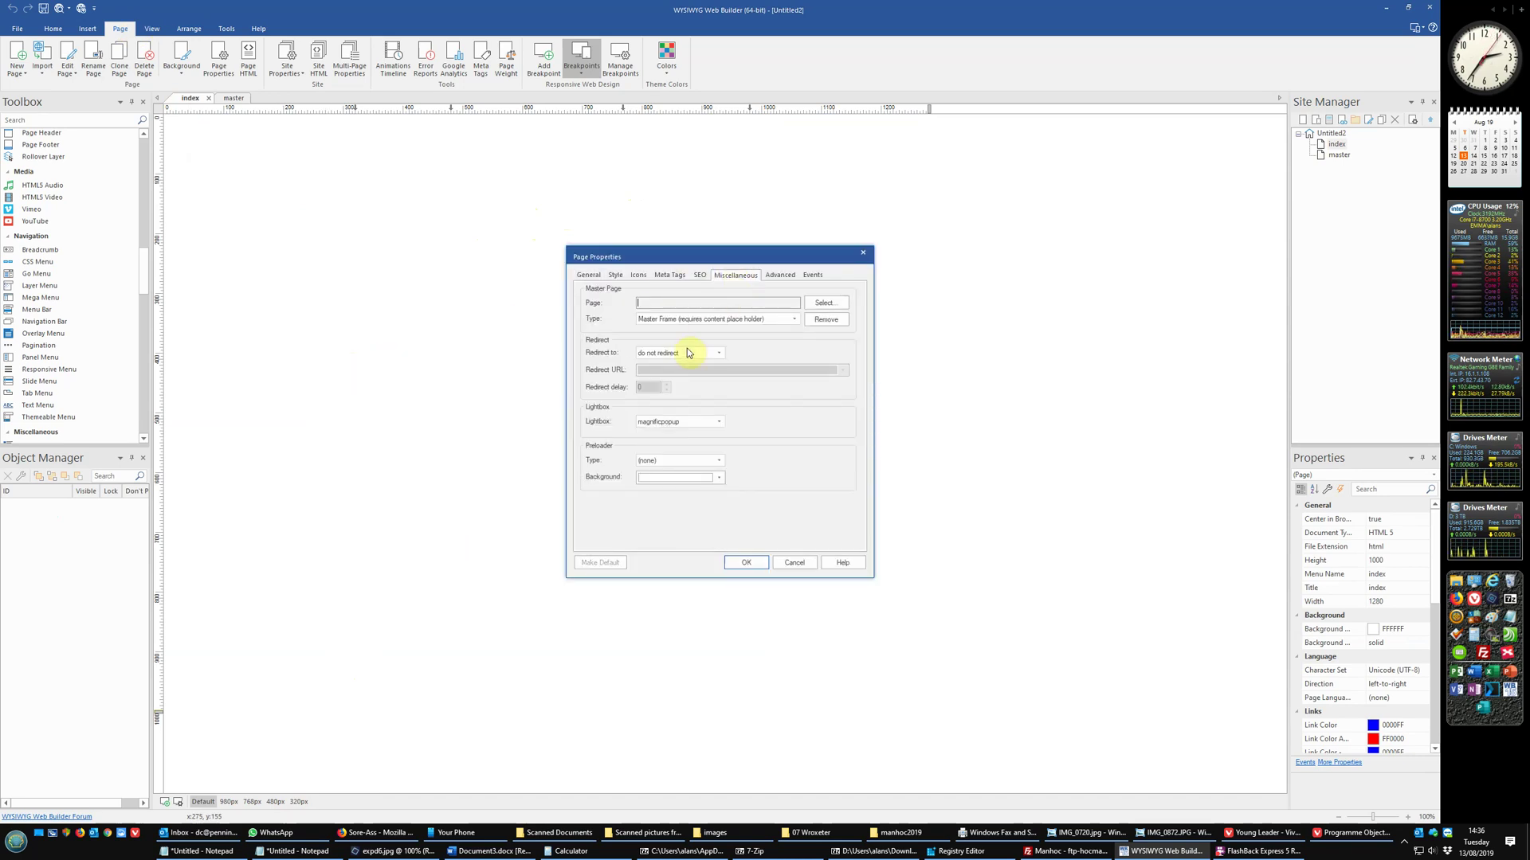
click(832, 307)
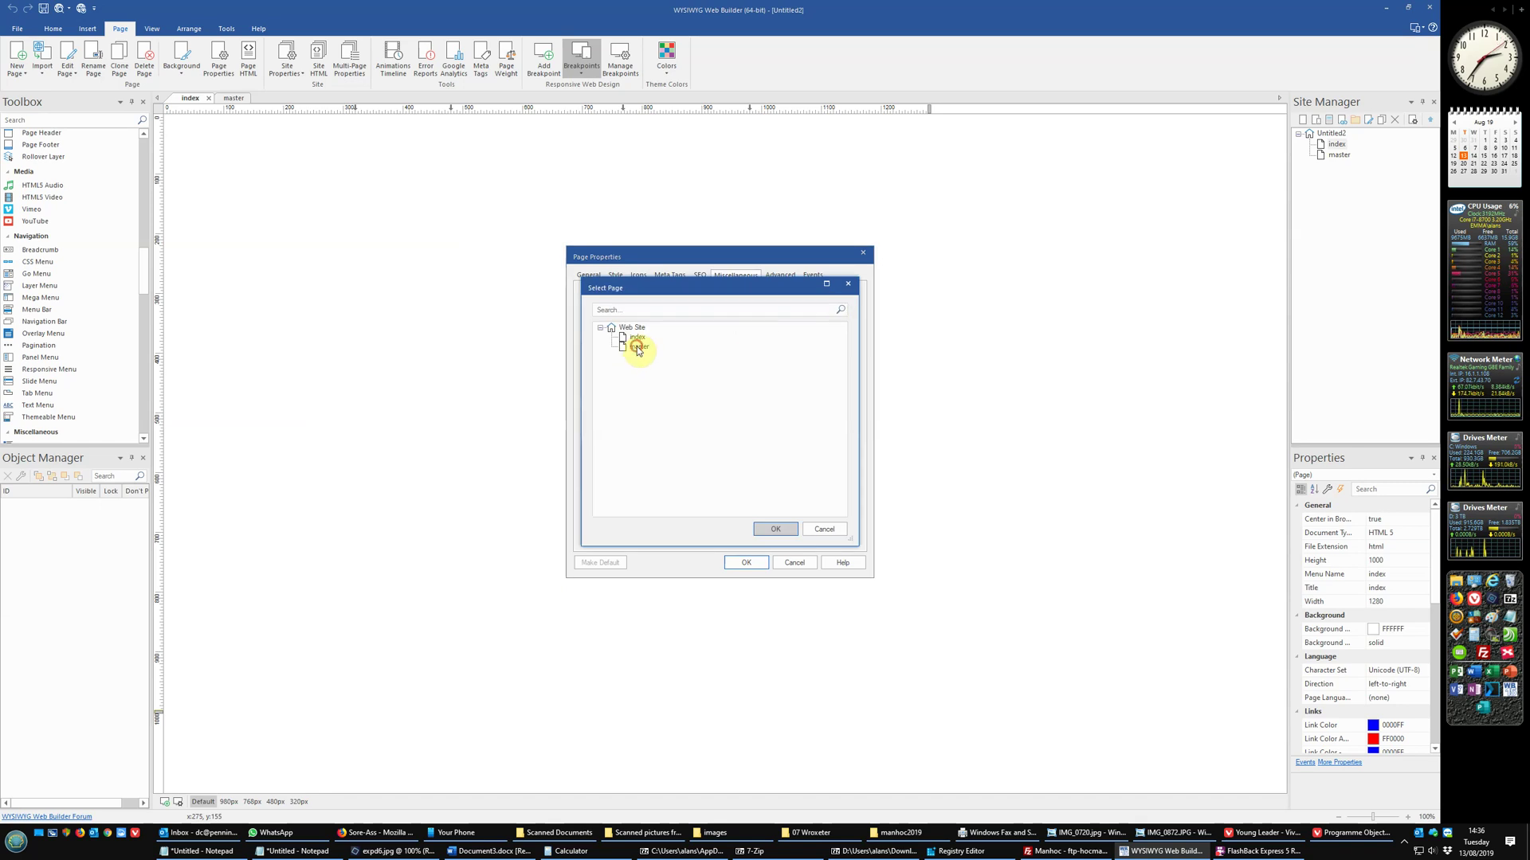
click(638, 348)
click(776, 528)
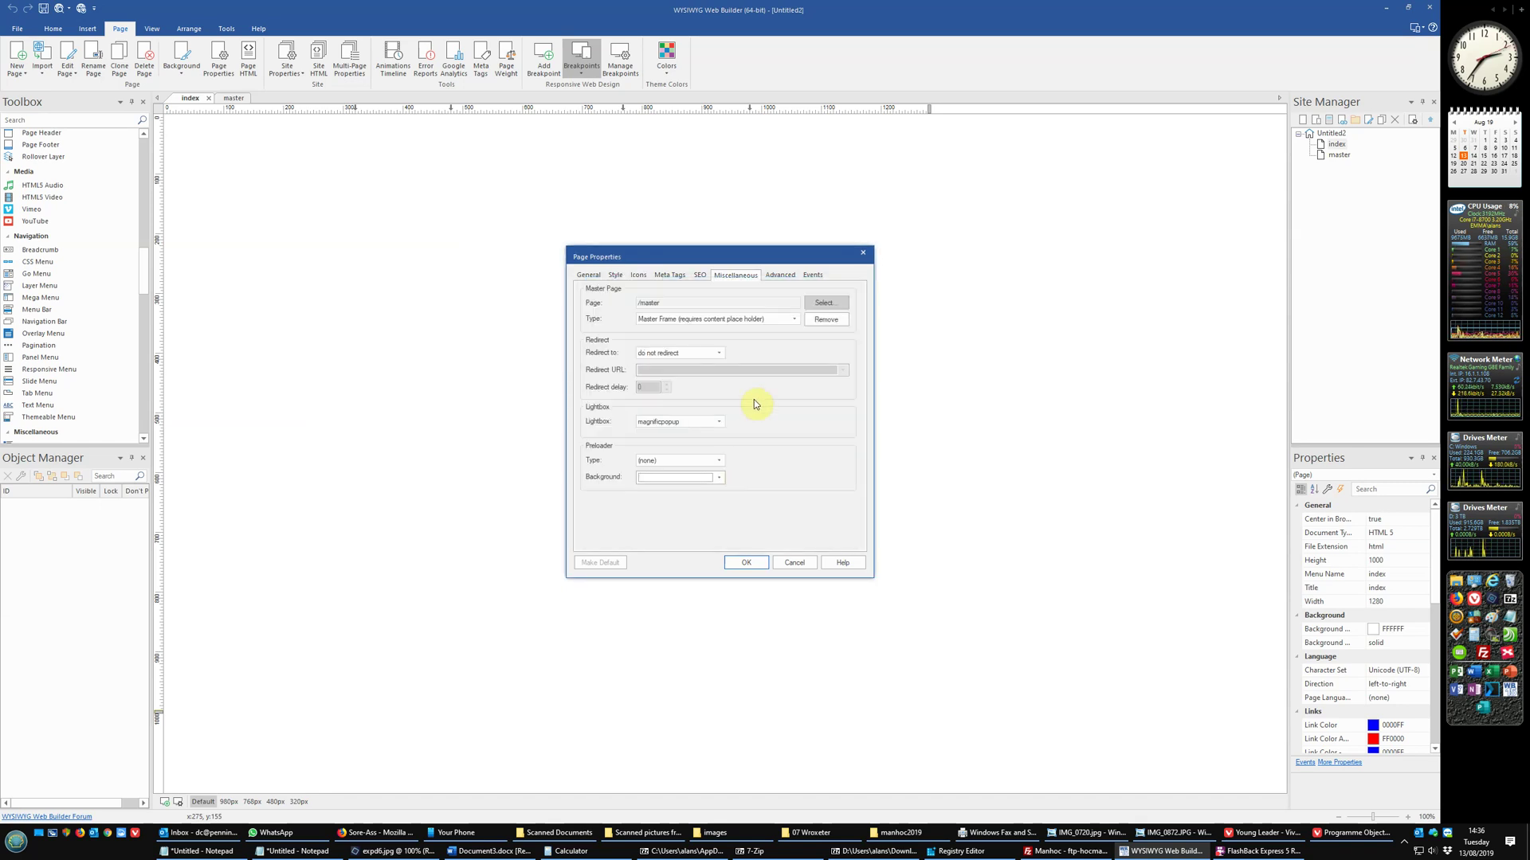
click(683, 319)
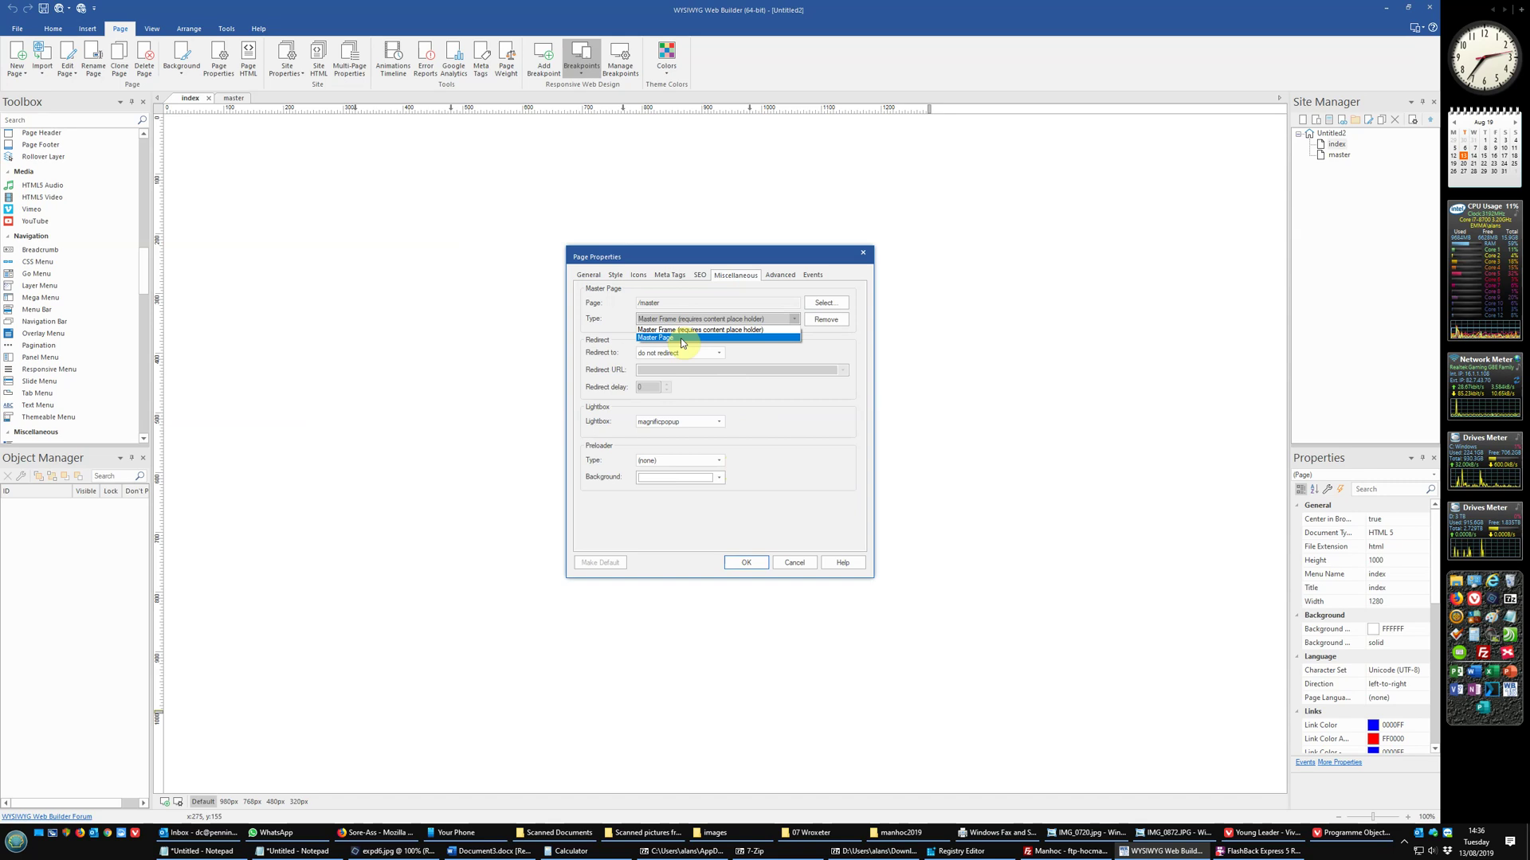
click(682, 337)
click(745, 560)
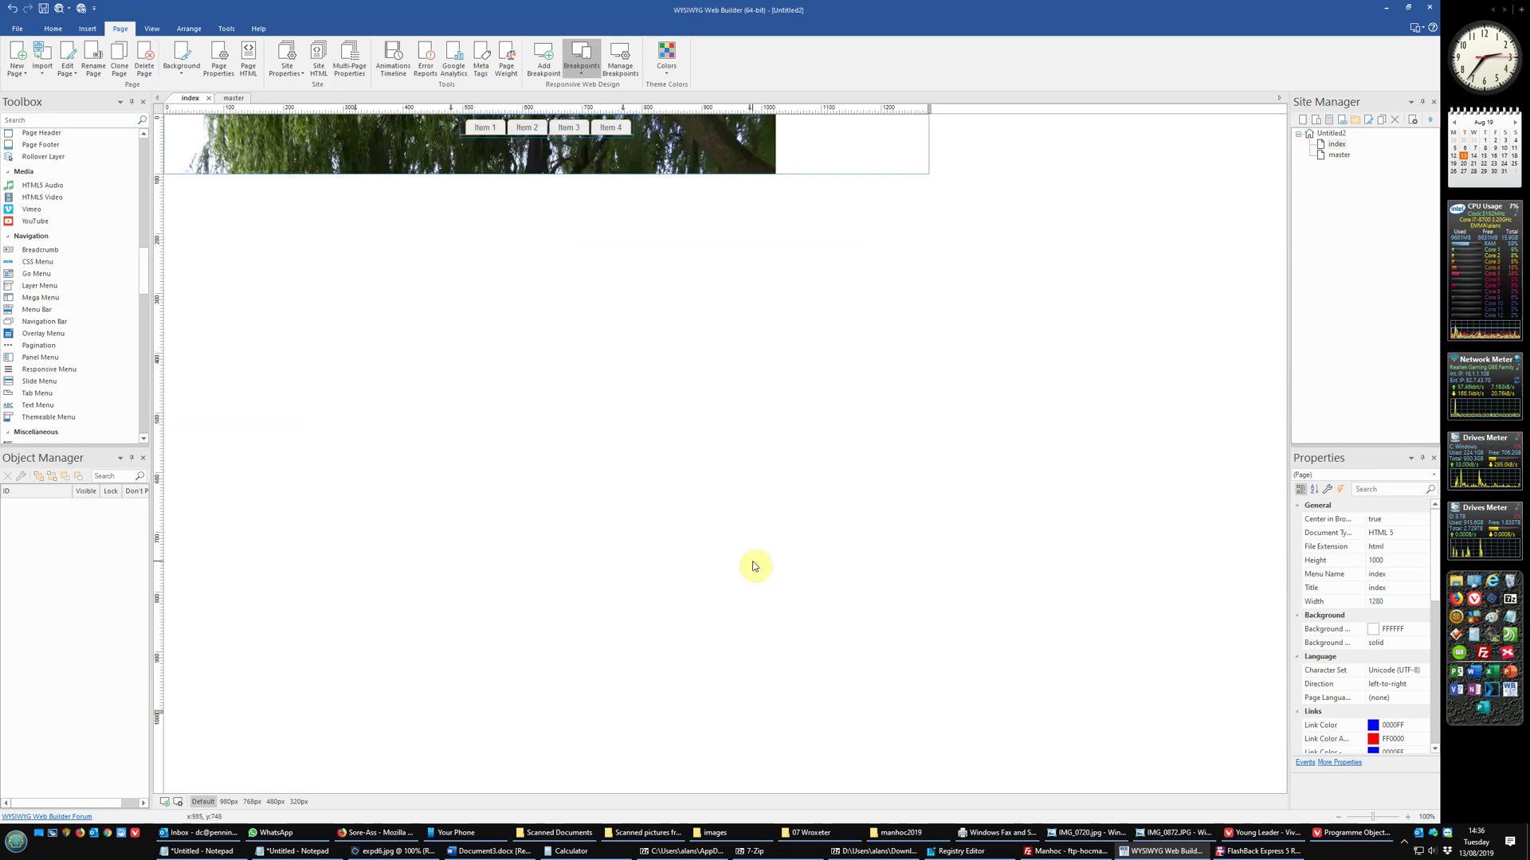
- Preview index at 980, 768, 480, 320px and Default widths, ending on 768px
click(228, 801)
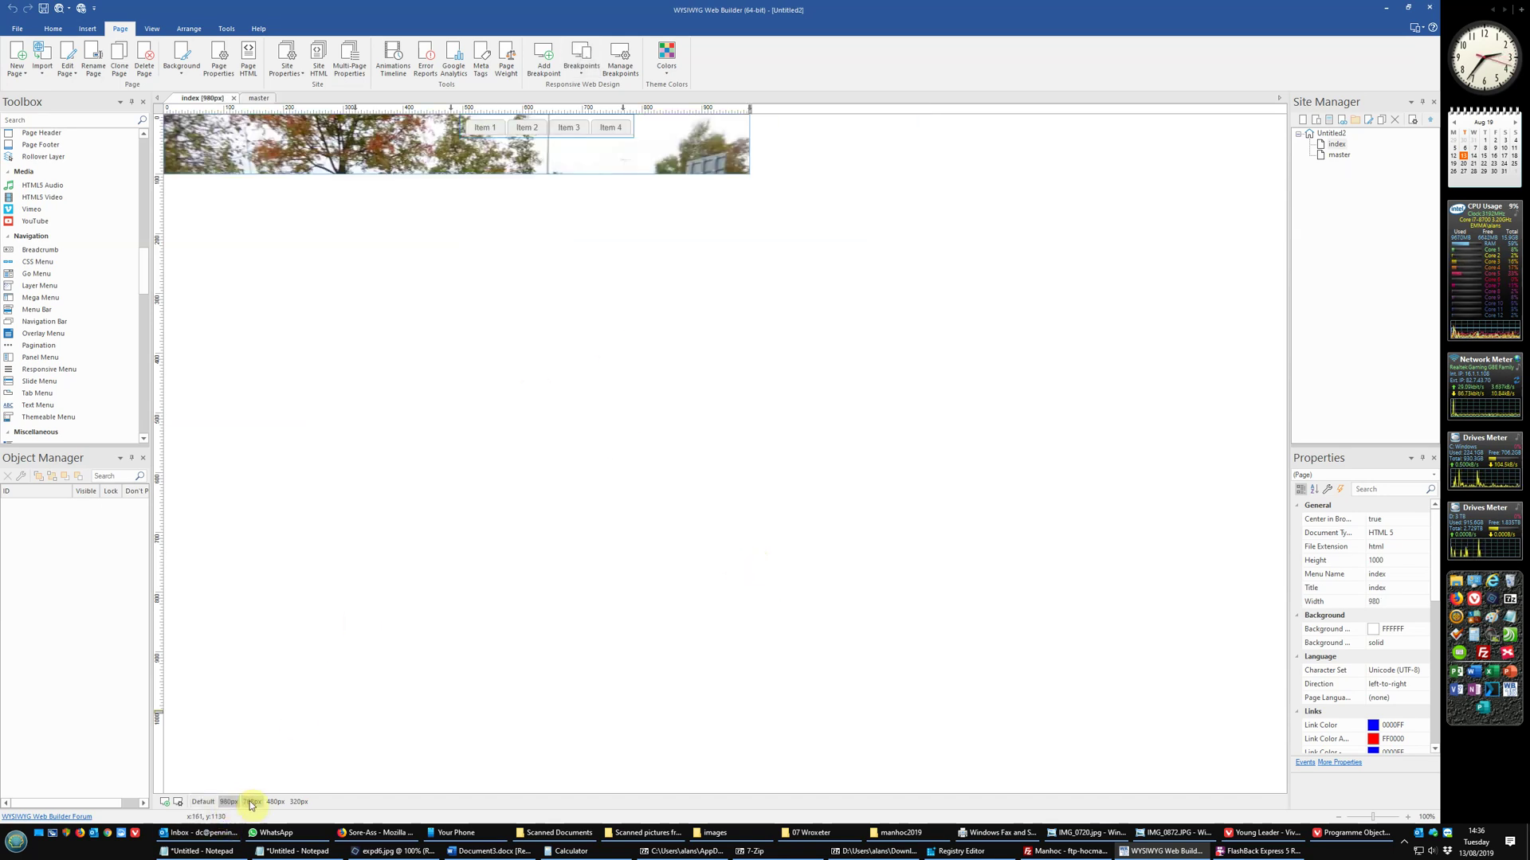
click(253, 801)
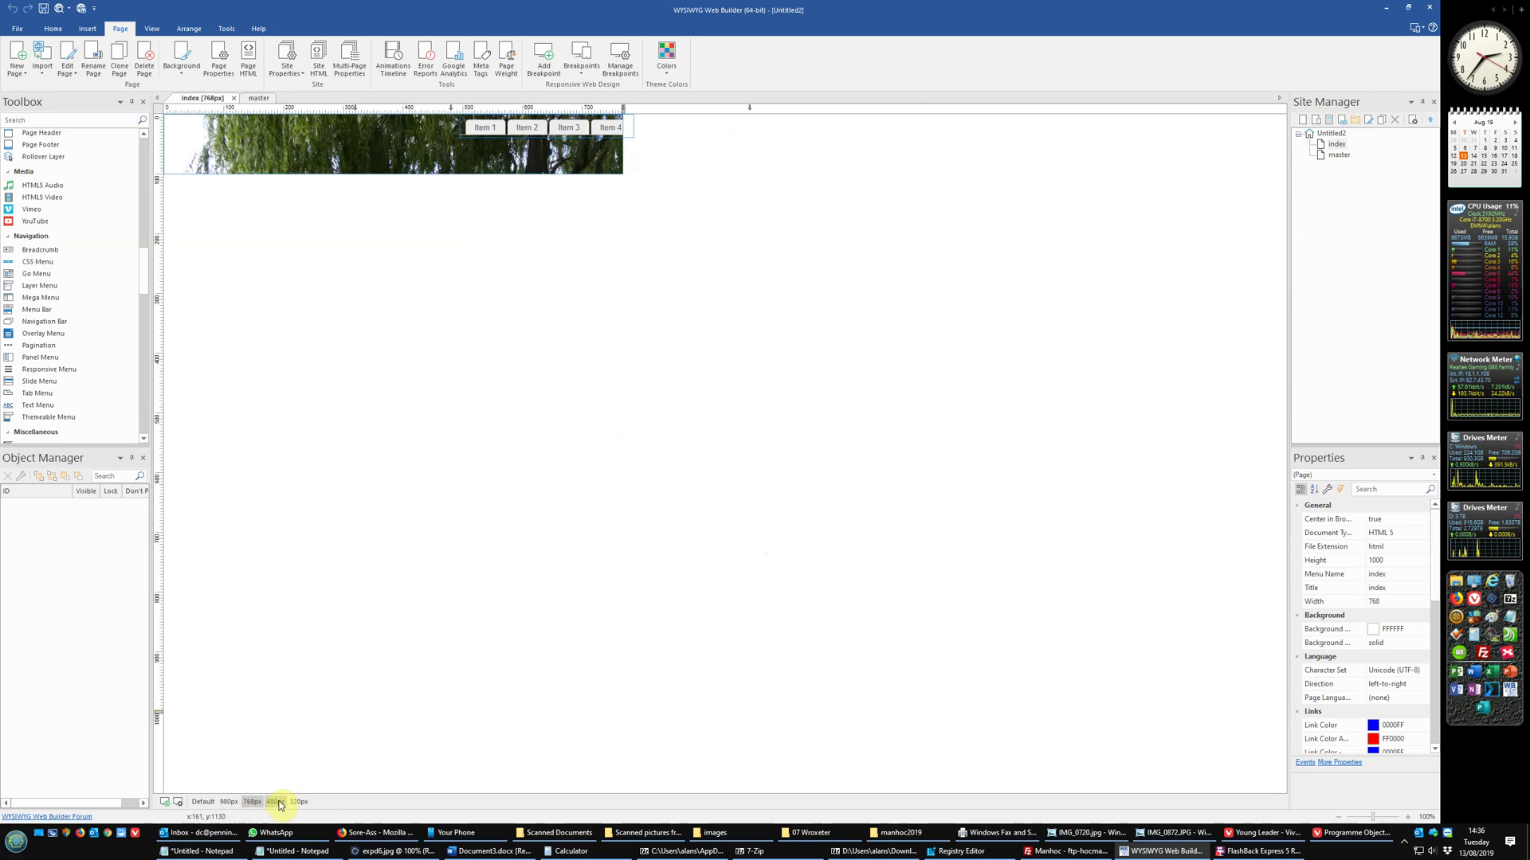
click(277, 801)
click(299, 802)
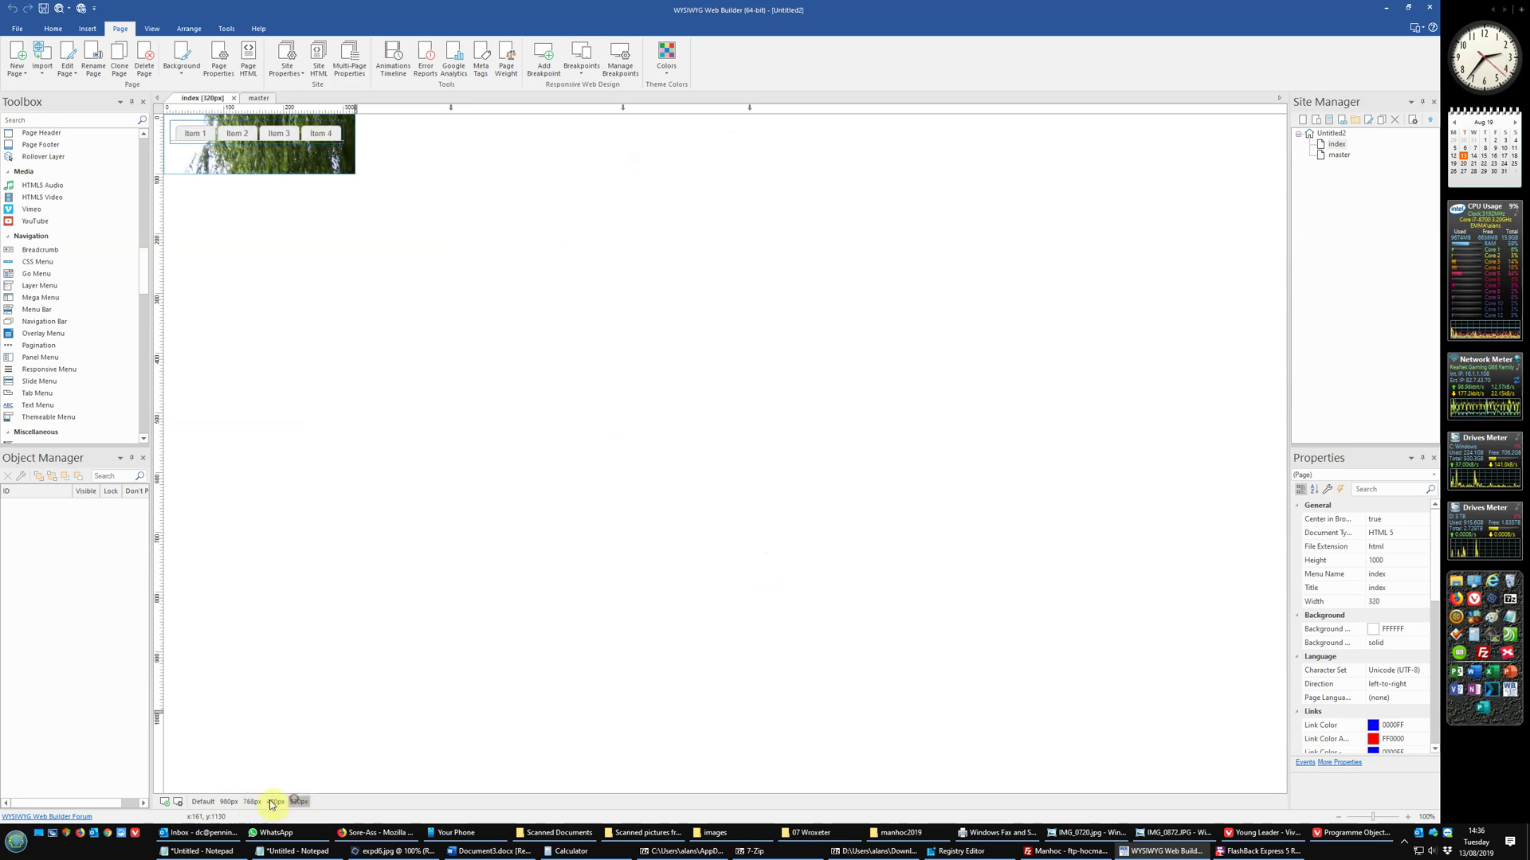
click(212, 803)
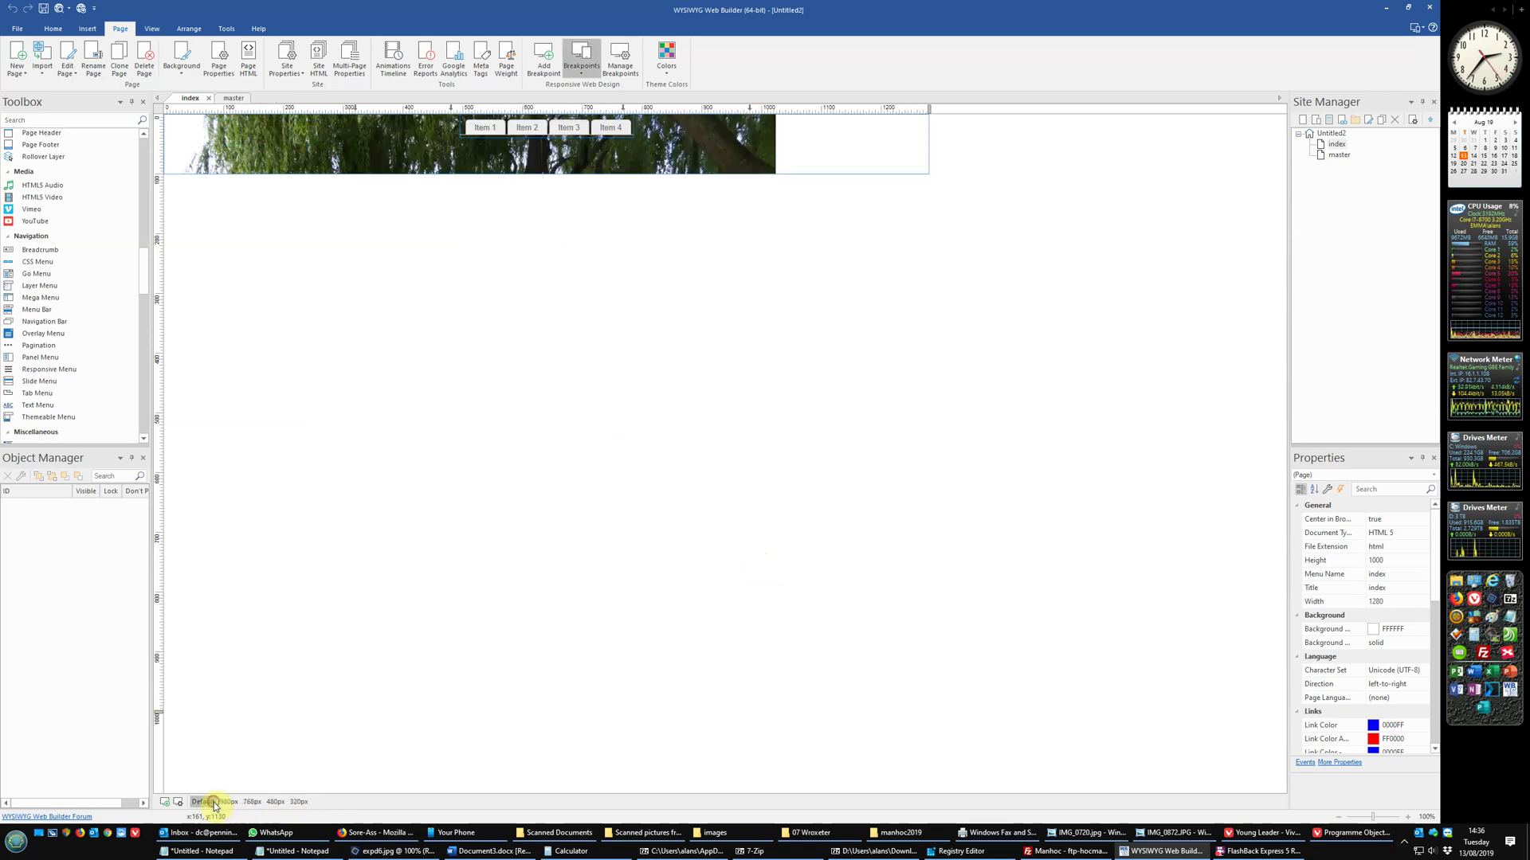
click(229, 802)
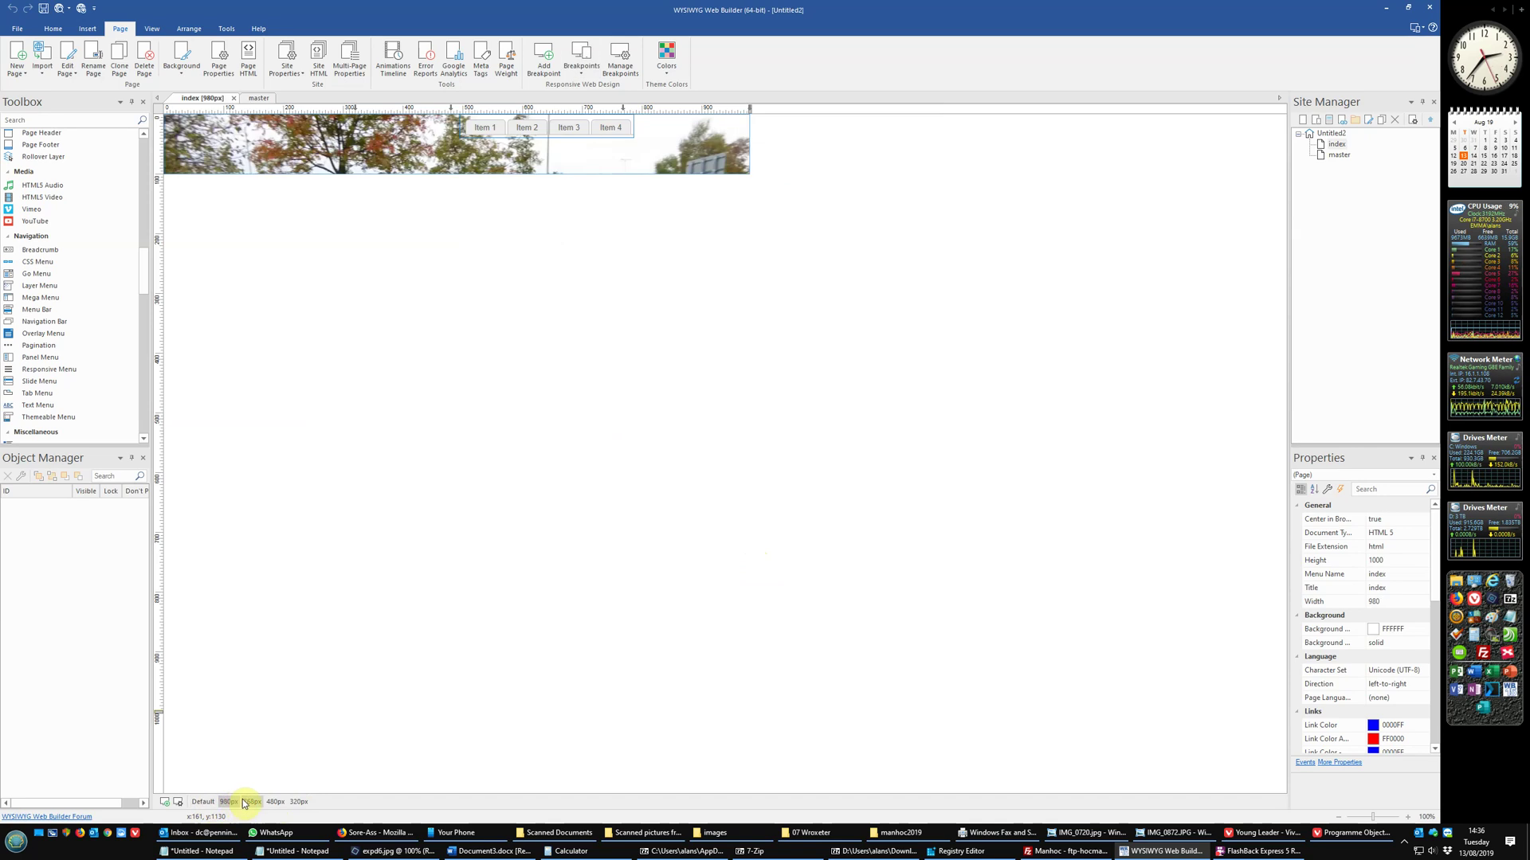
click(252, 801)
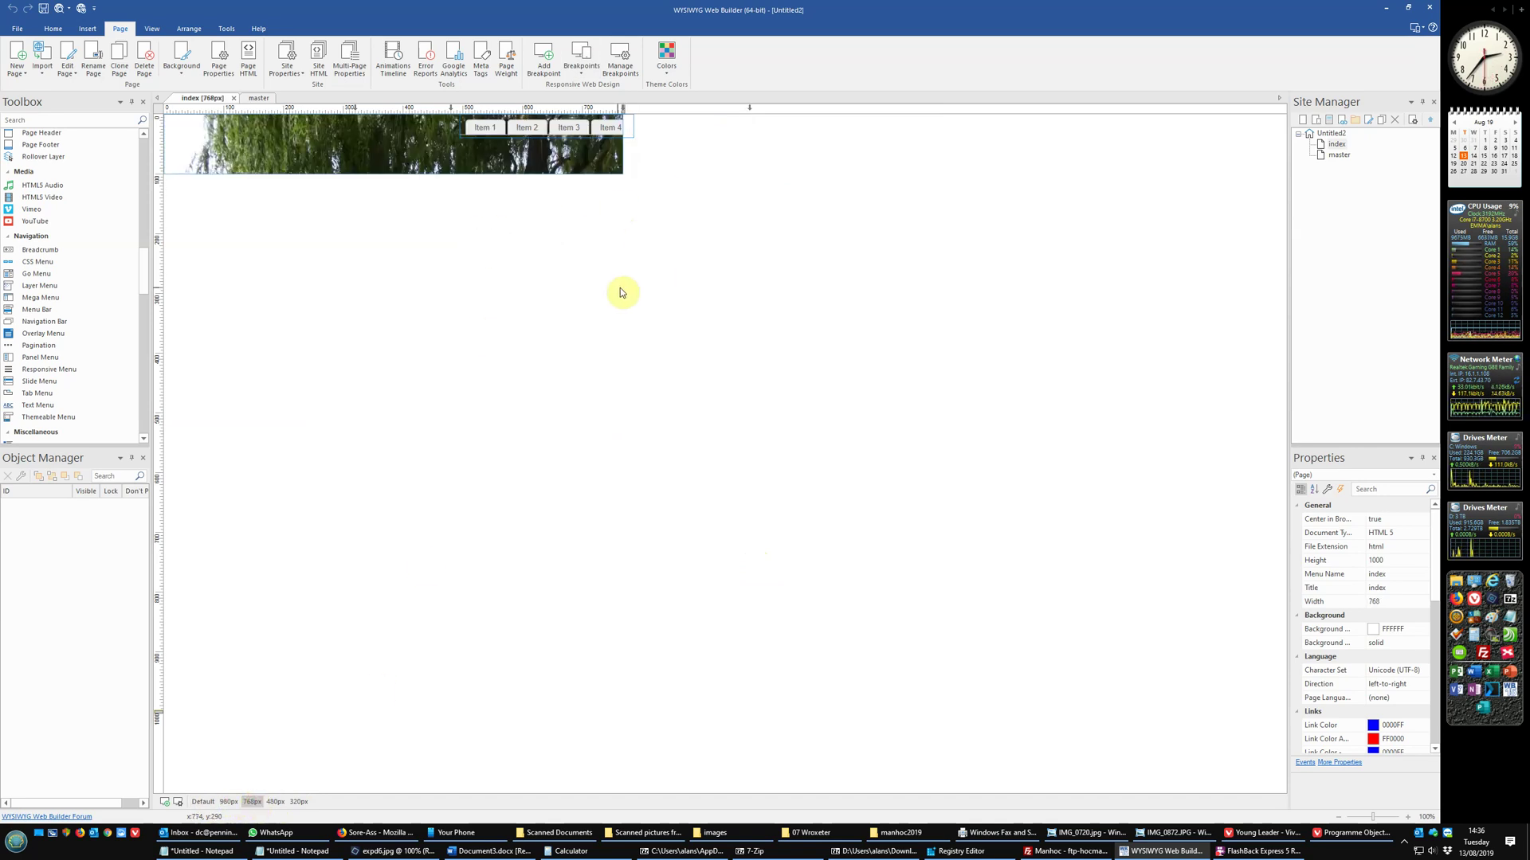
- On the master page, move TabMenu1 left at 768px and 980px, and right at 480px
double_click(1340, 155)
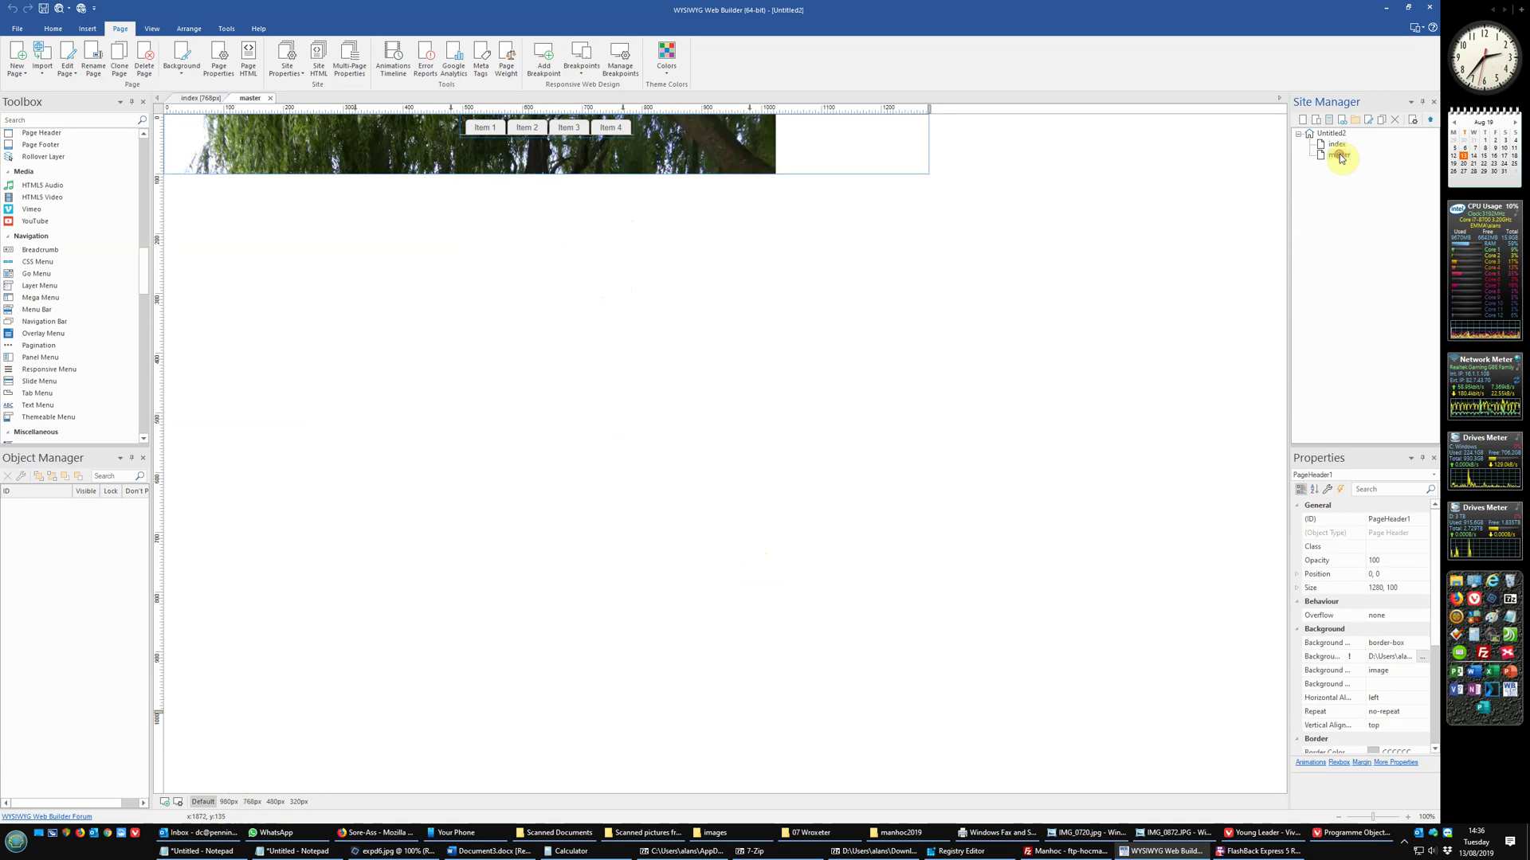
click(253, 802)
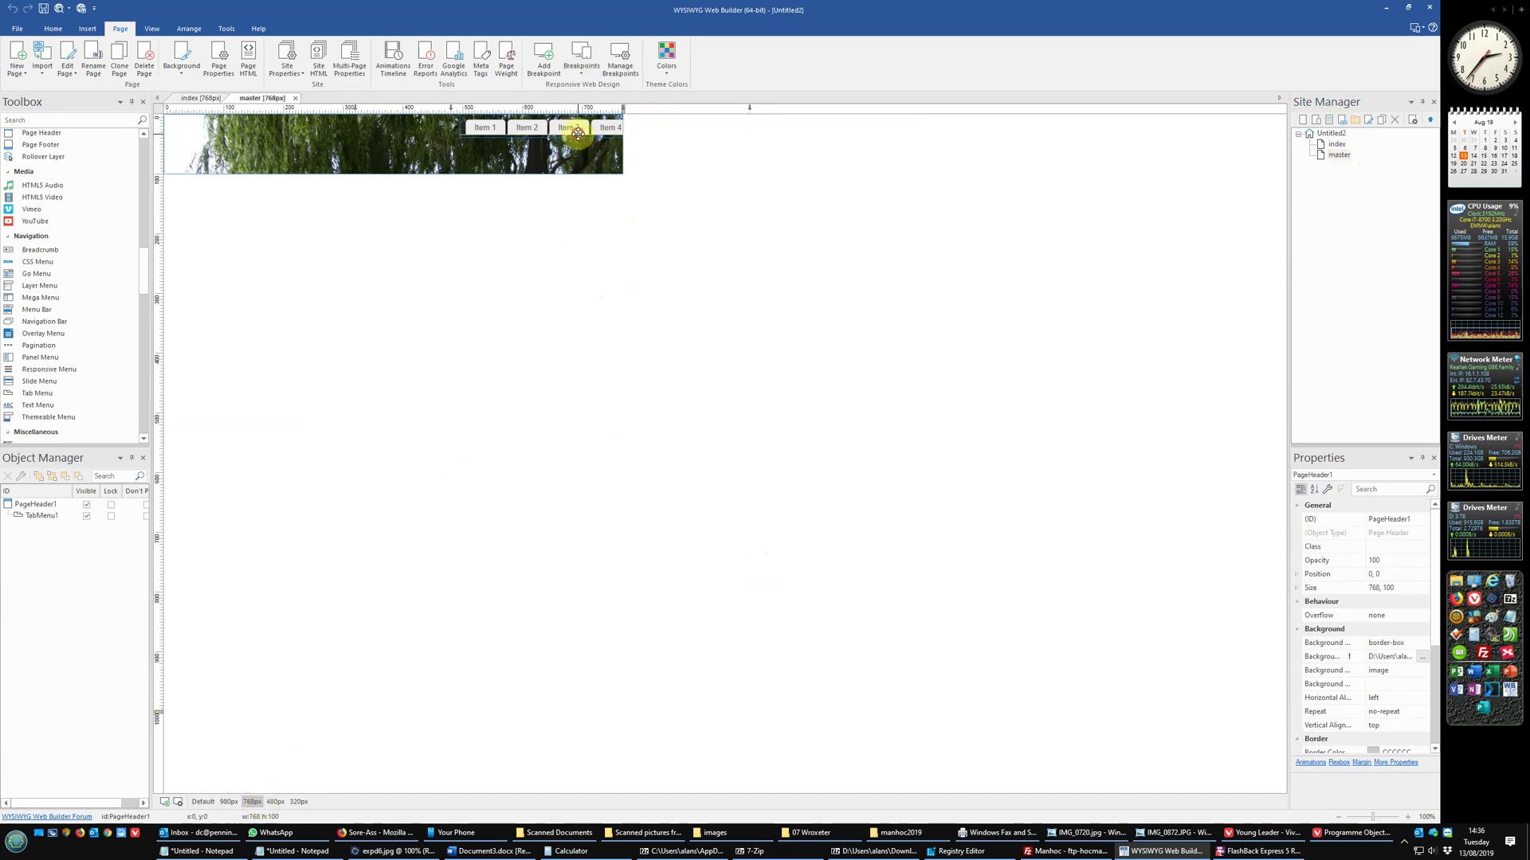
drag(578, 134, 421, 133)
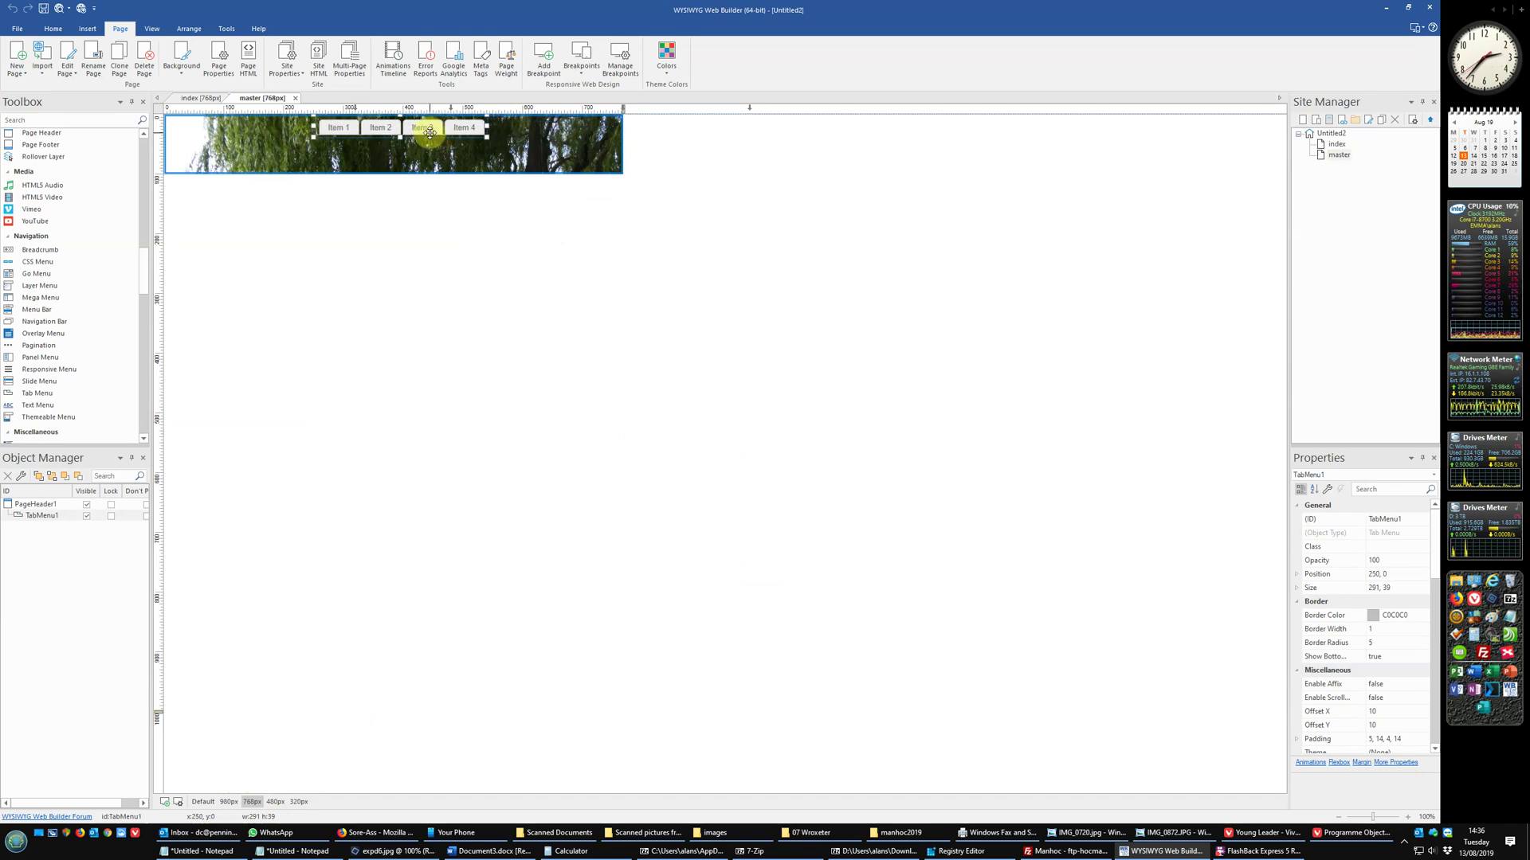
click(227, 801)
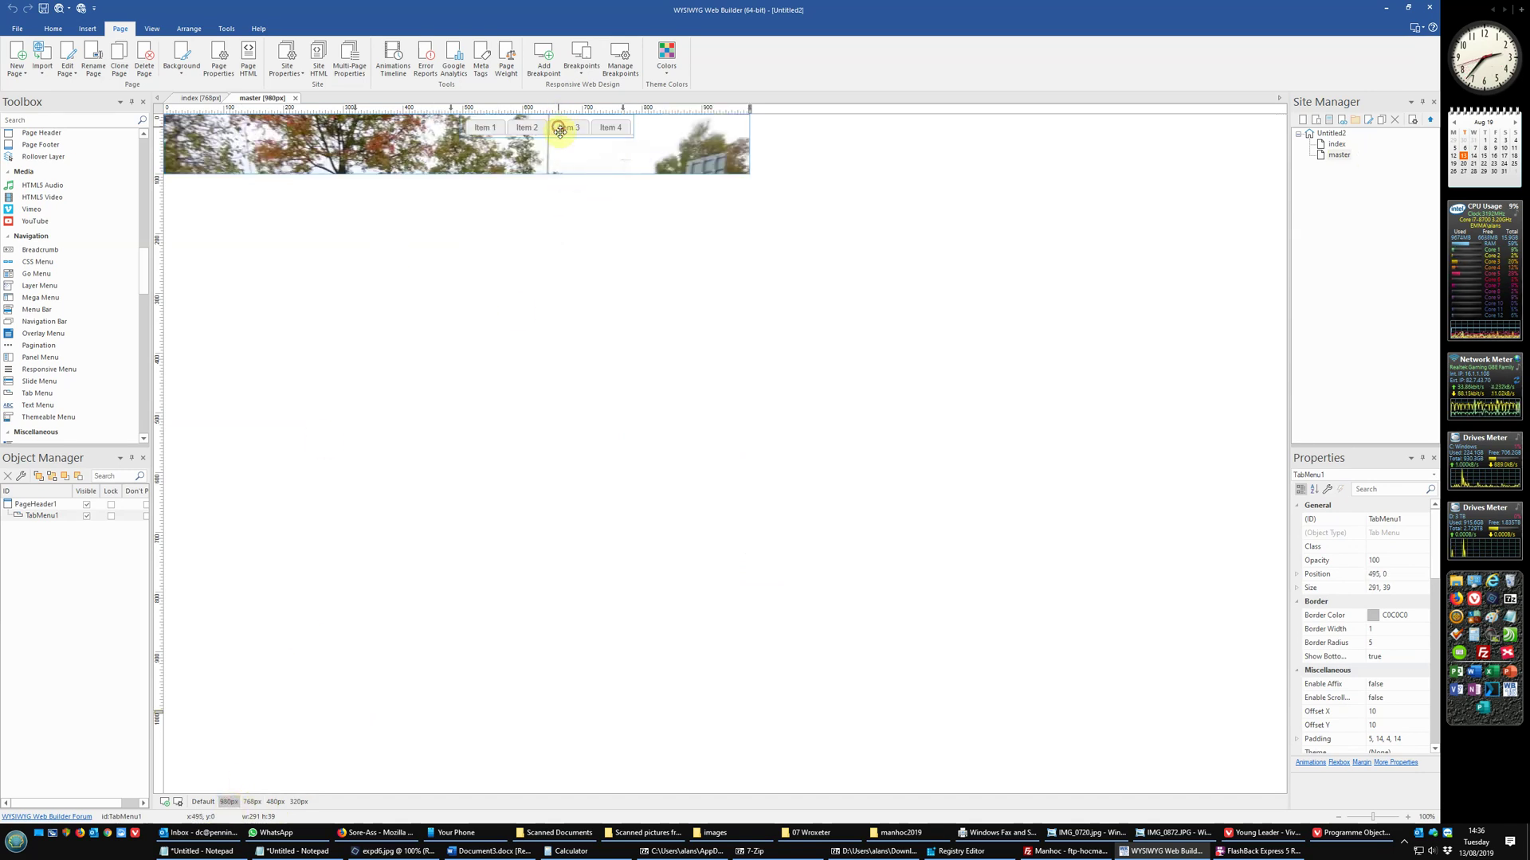
drag(560, 131, 476, 131)
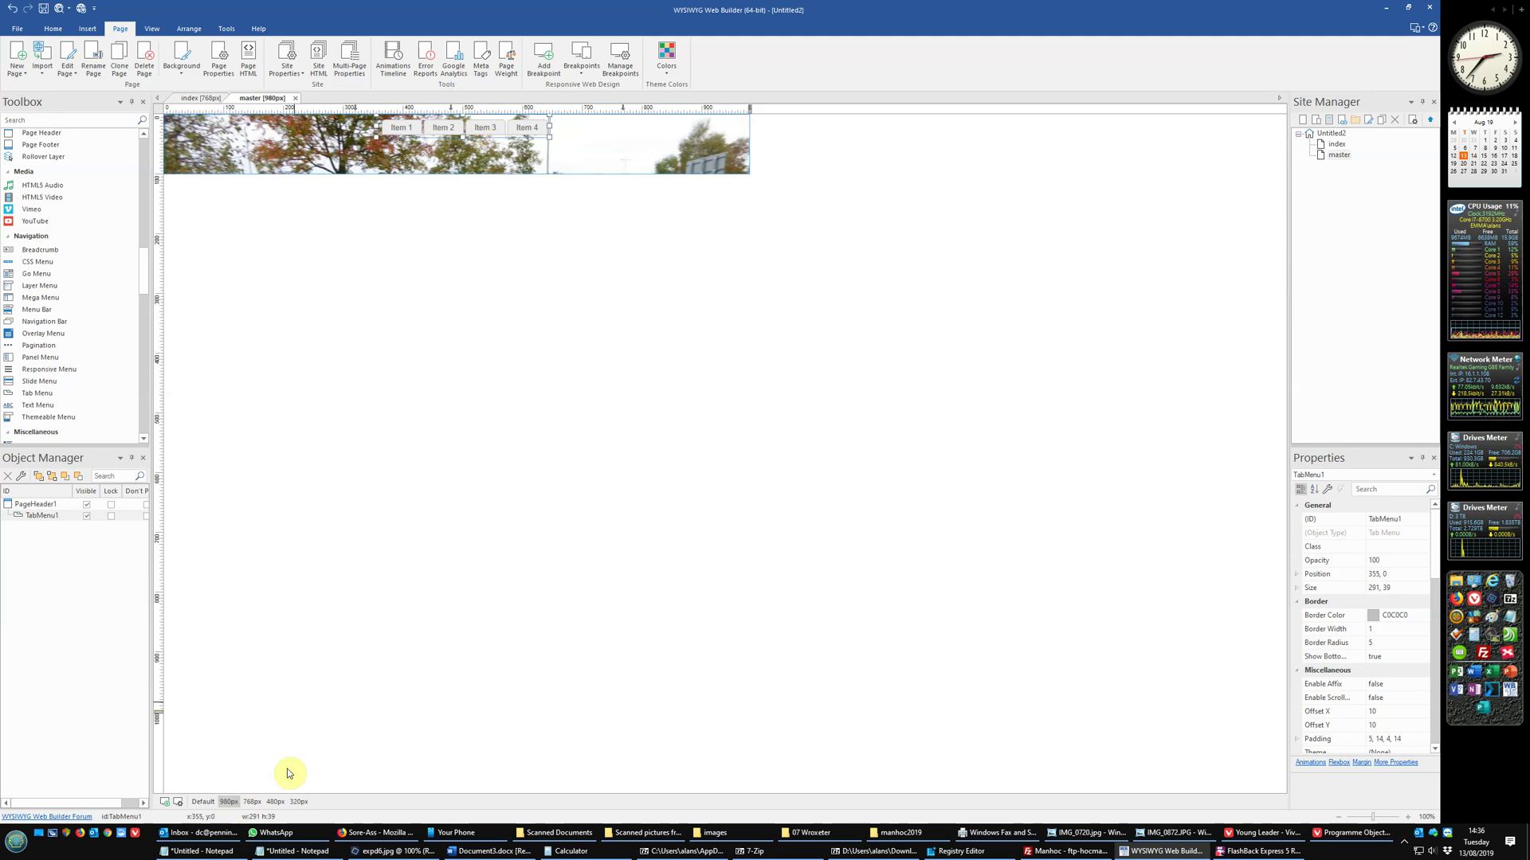
click(275, 801)
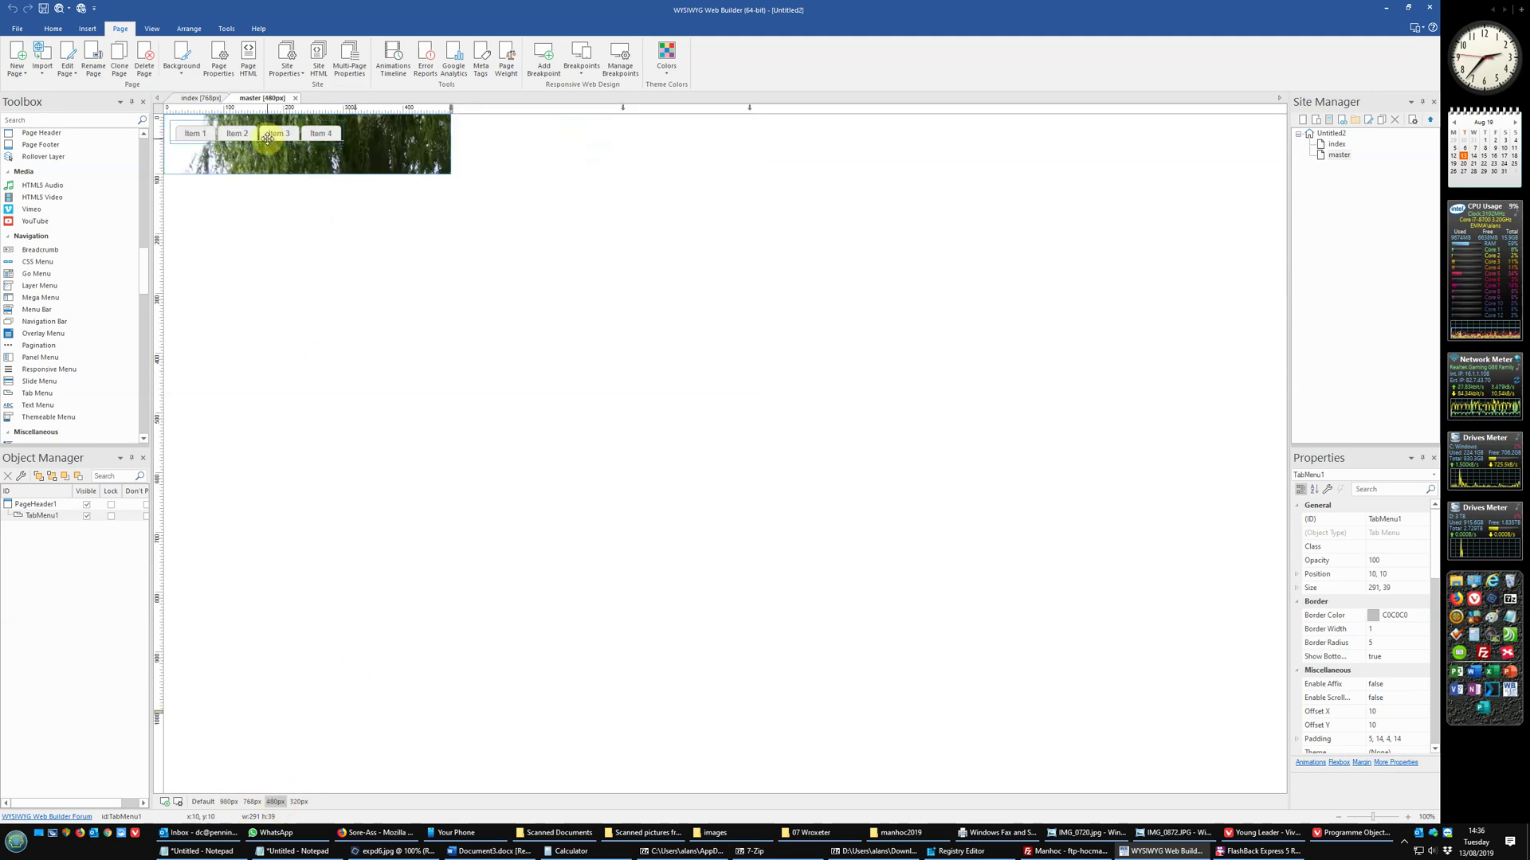
drag(267, 138, 317, 132)
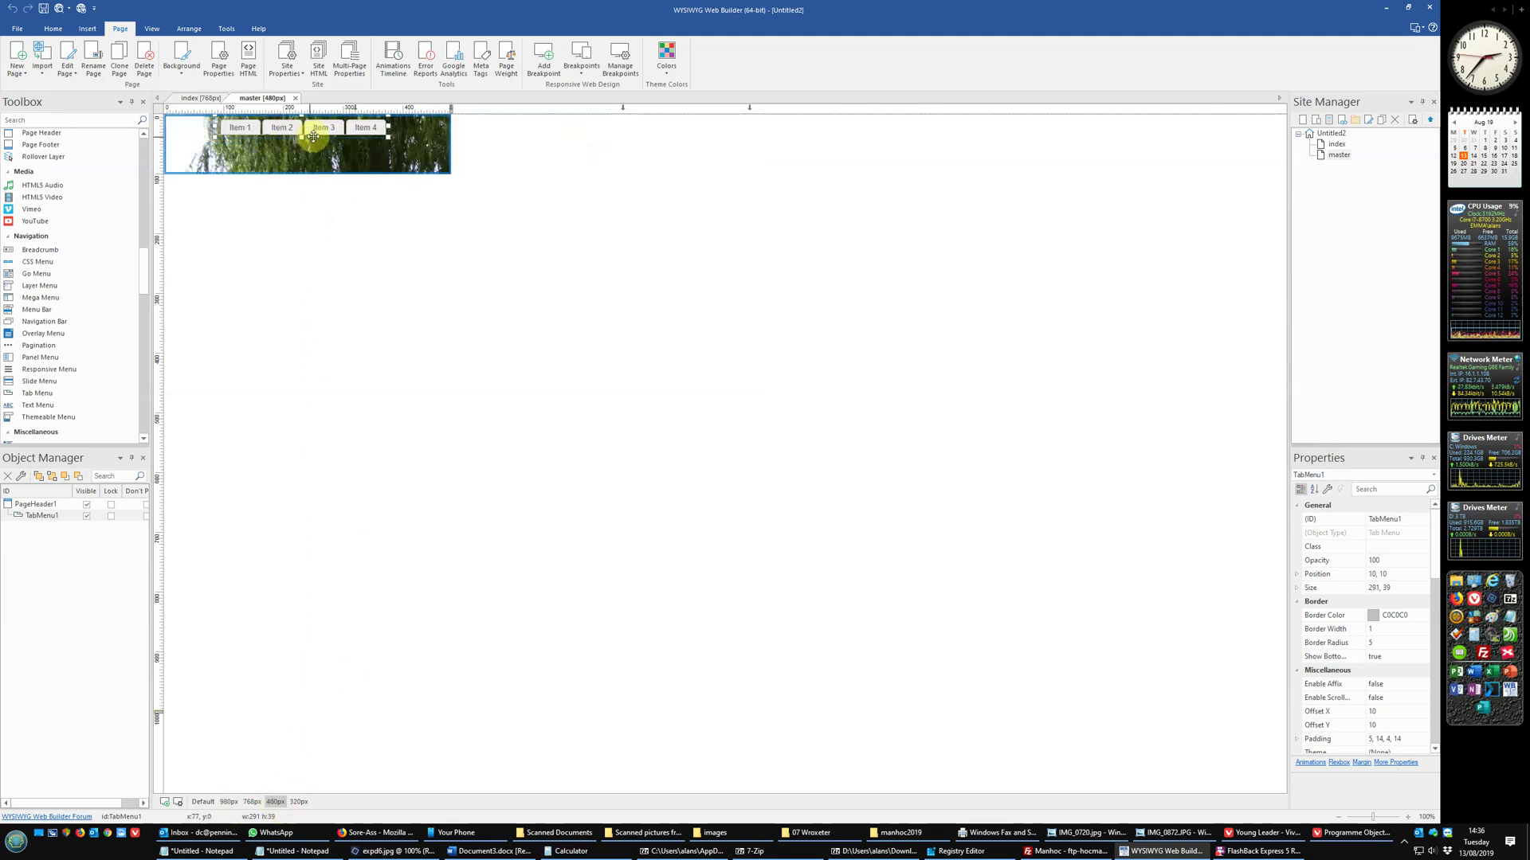
- Check the 320px layout, return to Default width, and reopen the index page
click(293, 802)
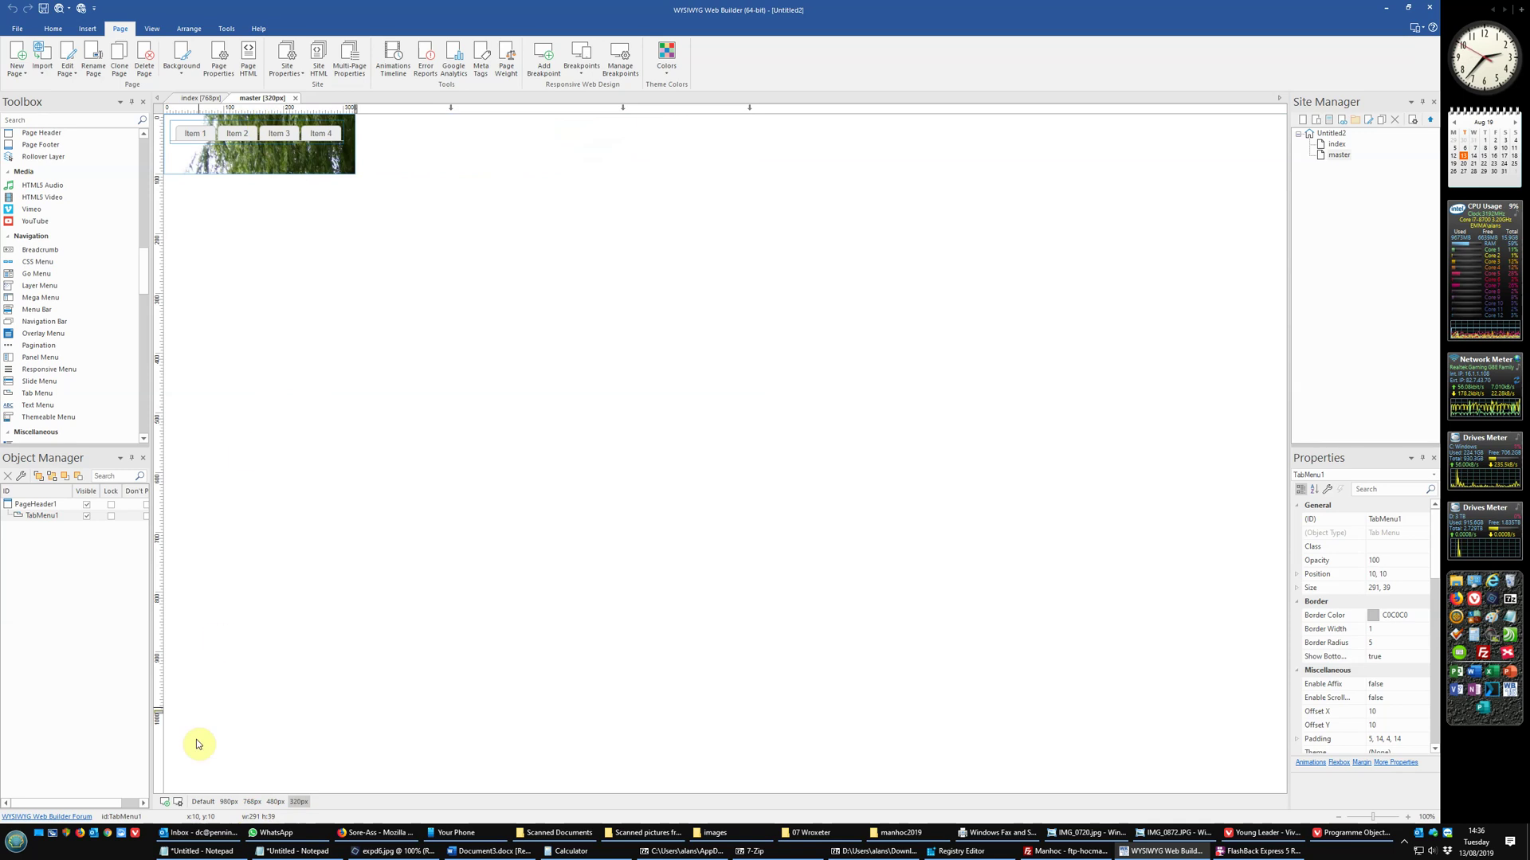
click(203, 802)
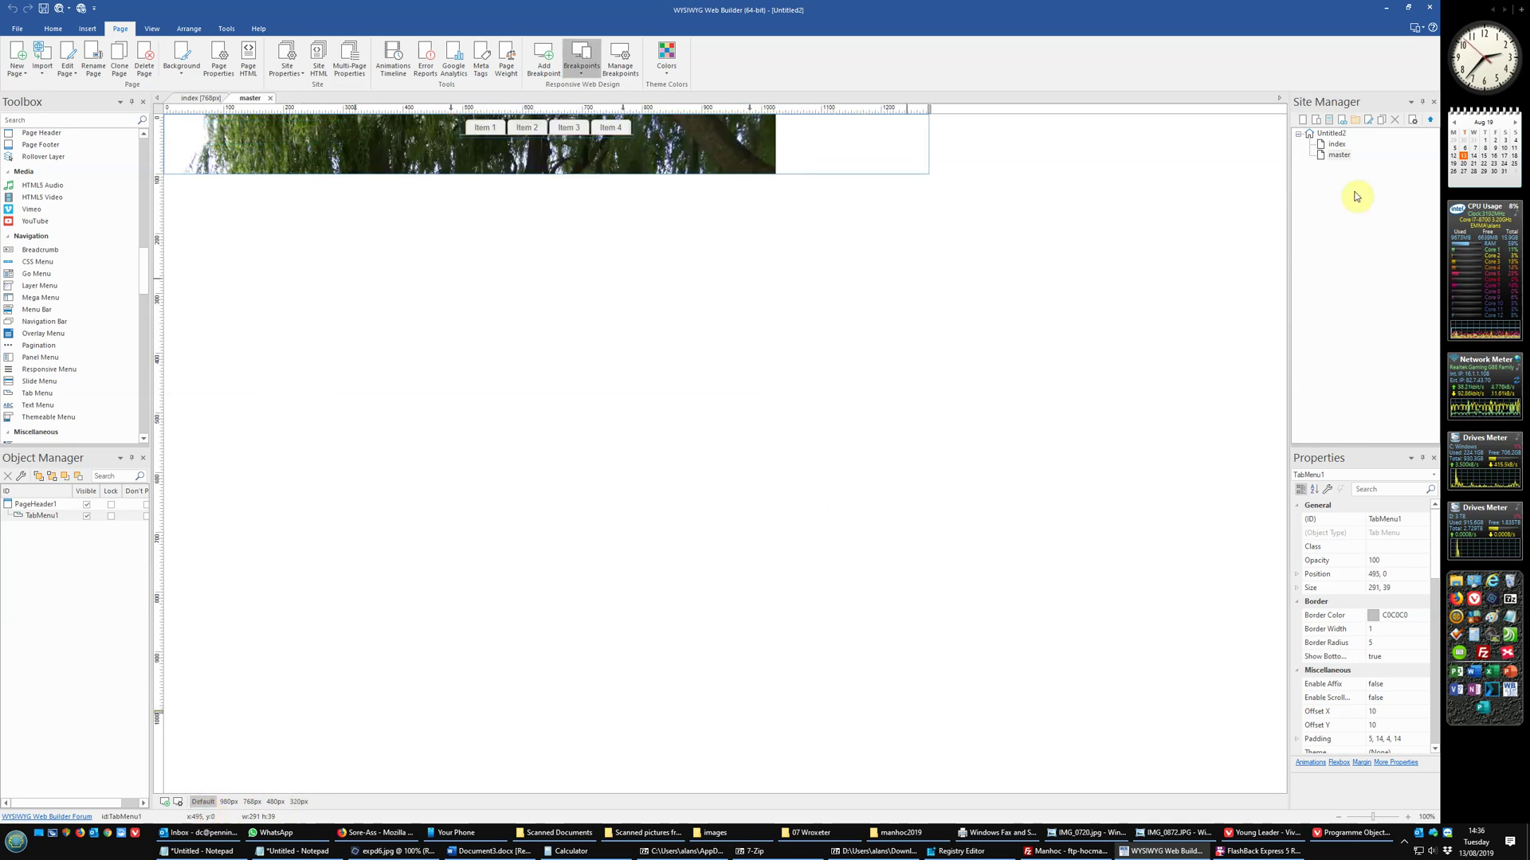
double_click(1337, 146)
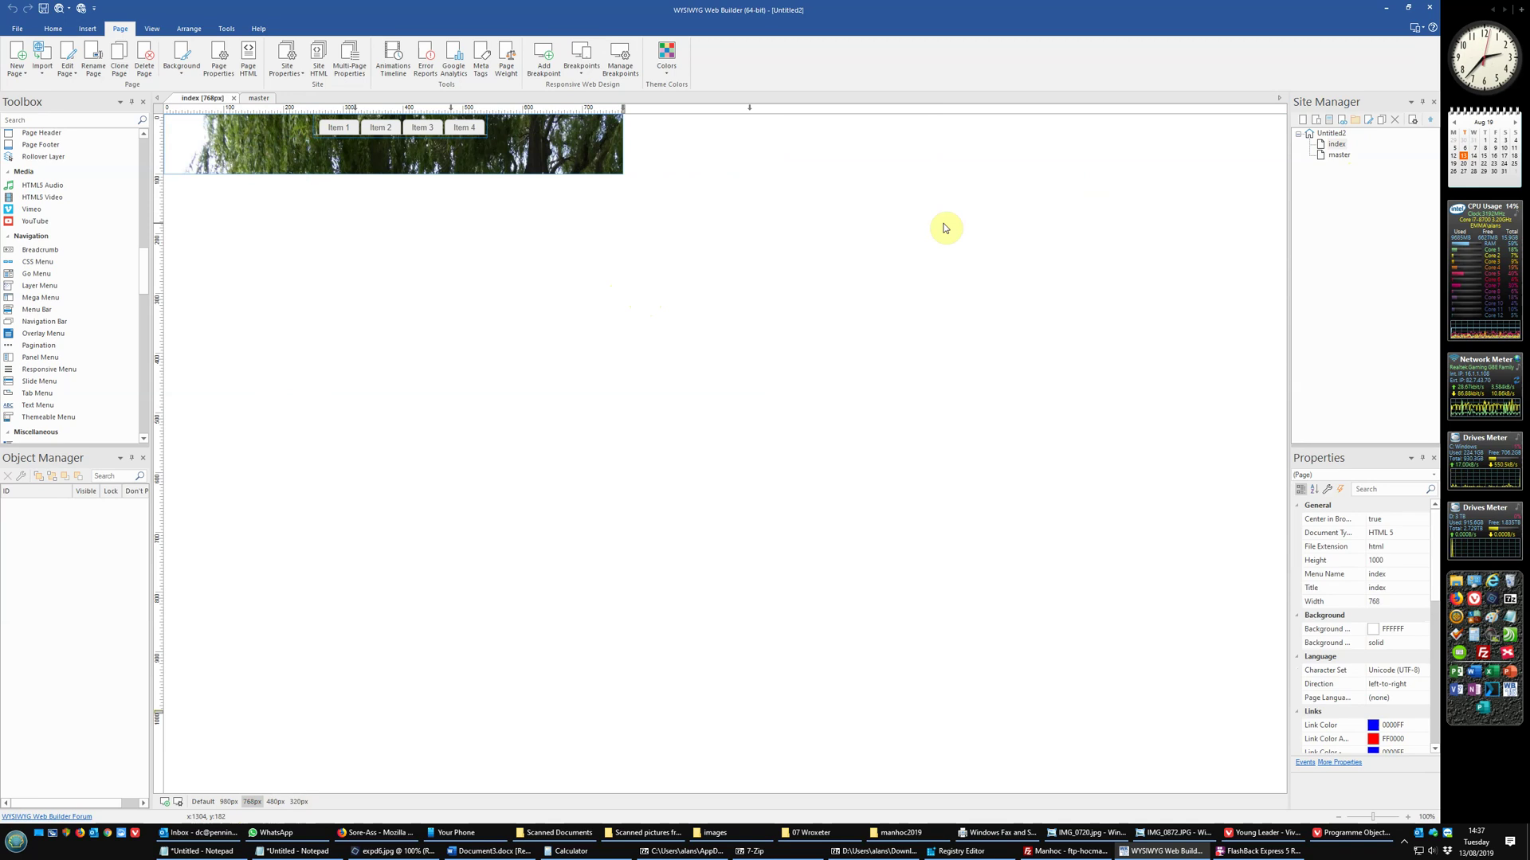
- Clone the index page and rename the new page1 to 'useforclone'
right_click(1332, 148)
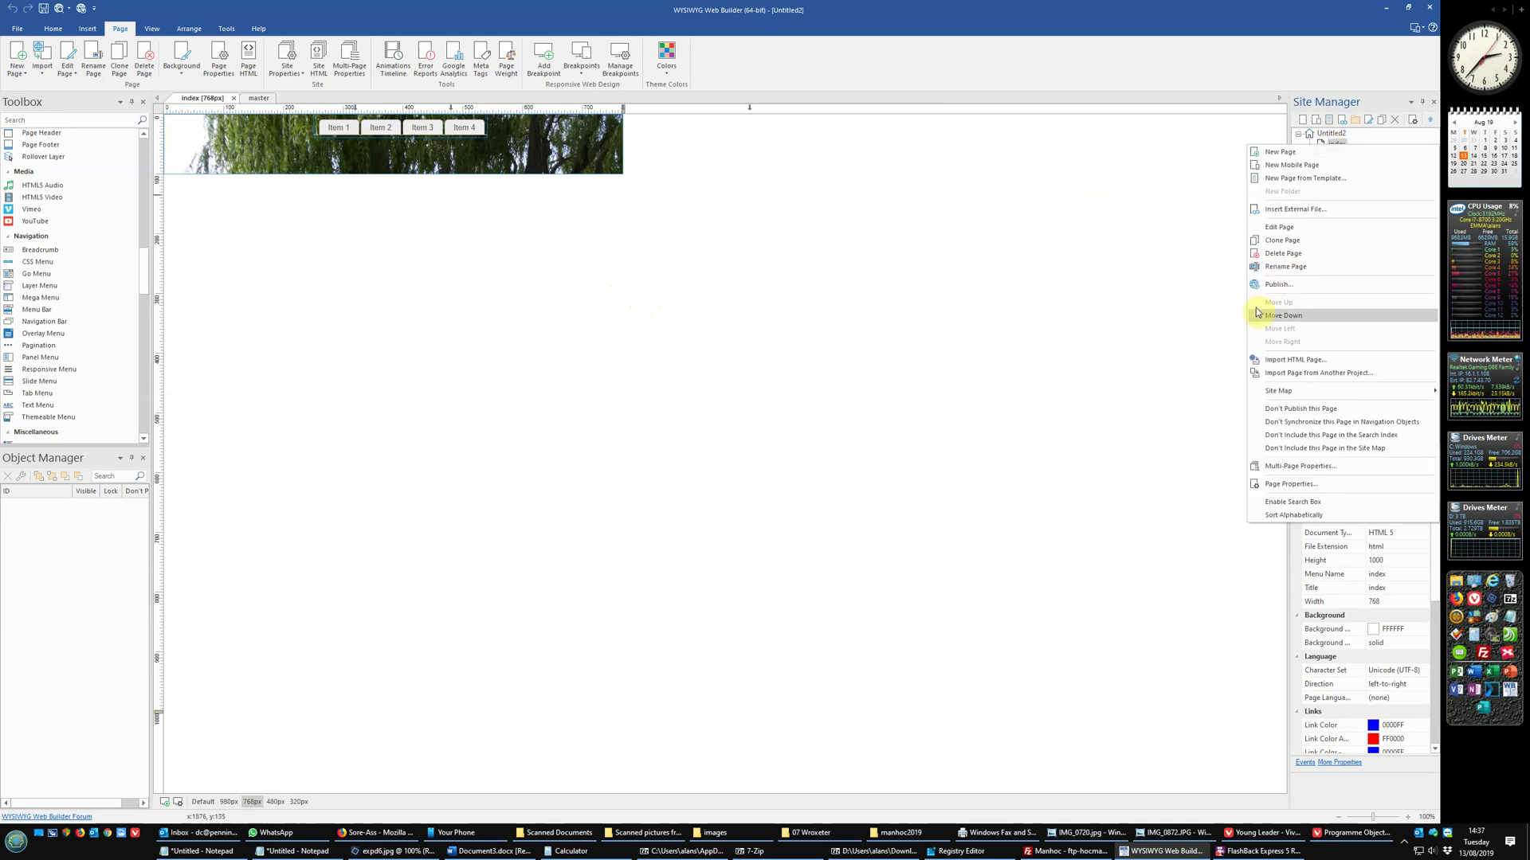
click(1275, 239)
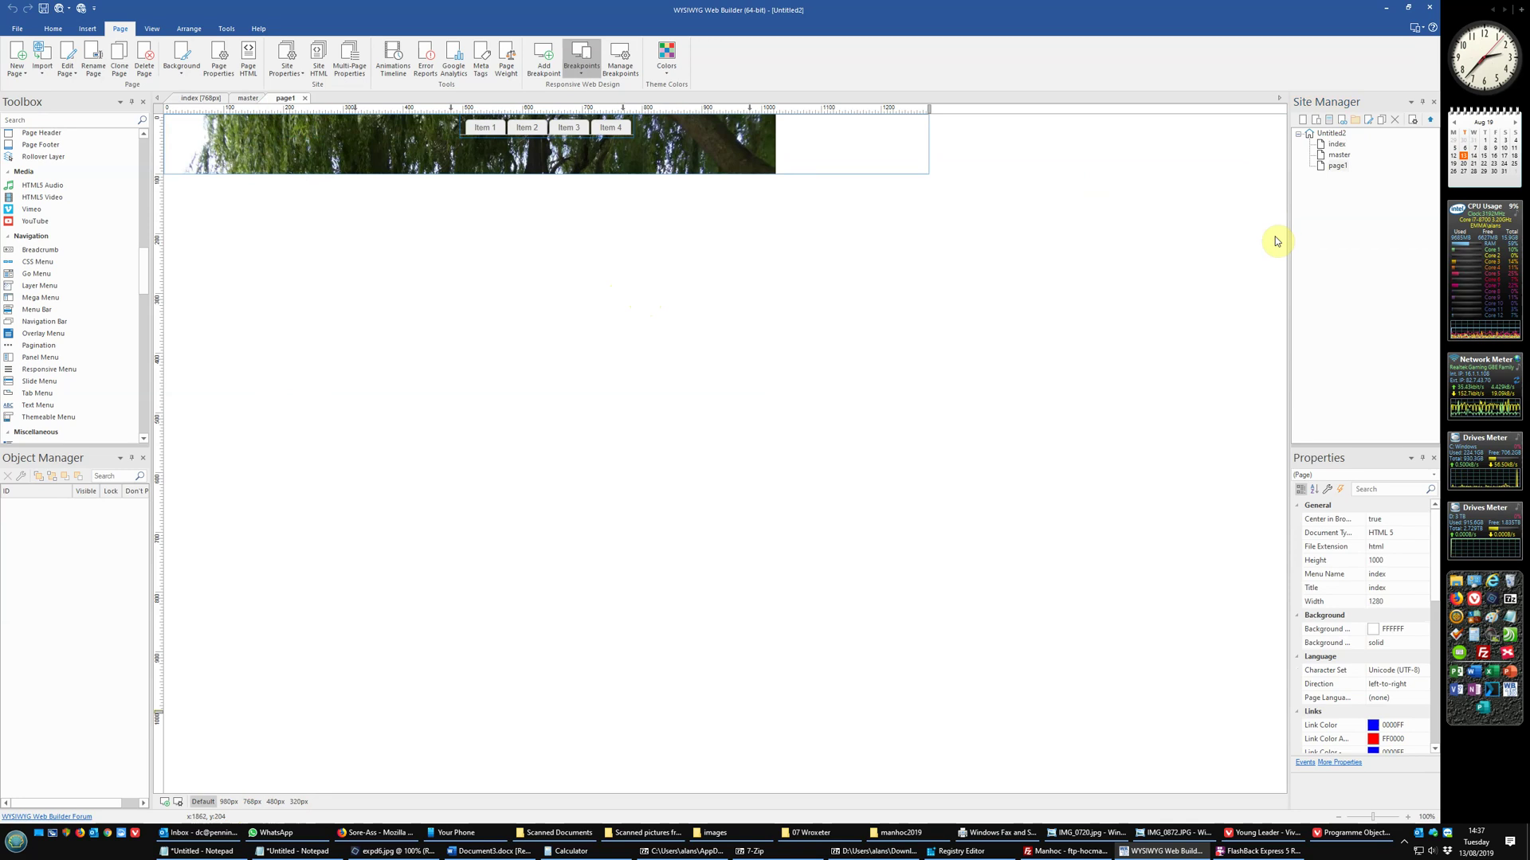
click(1338, 167)
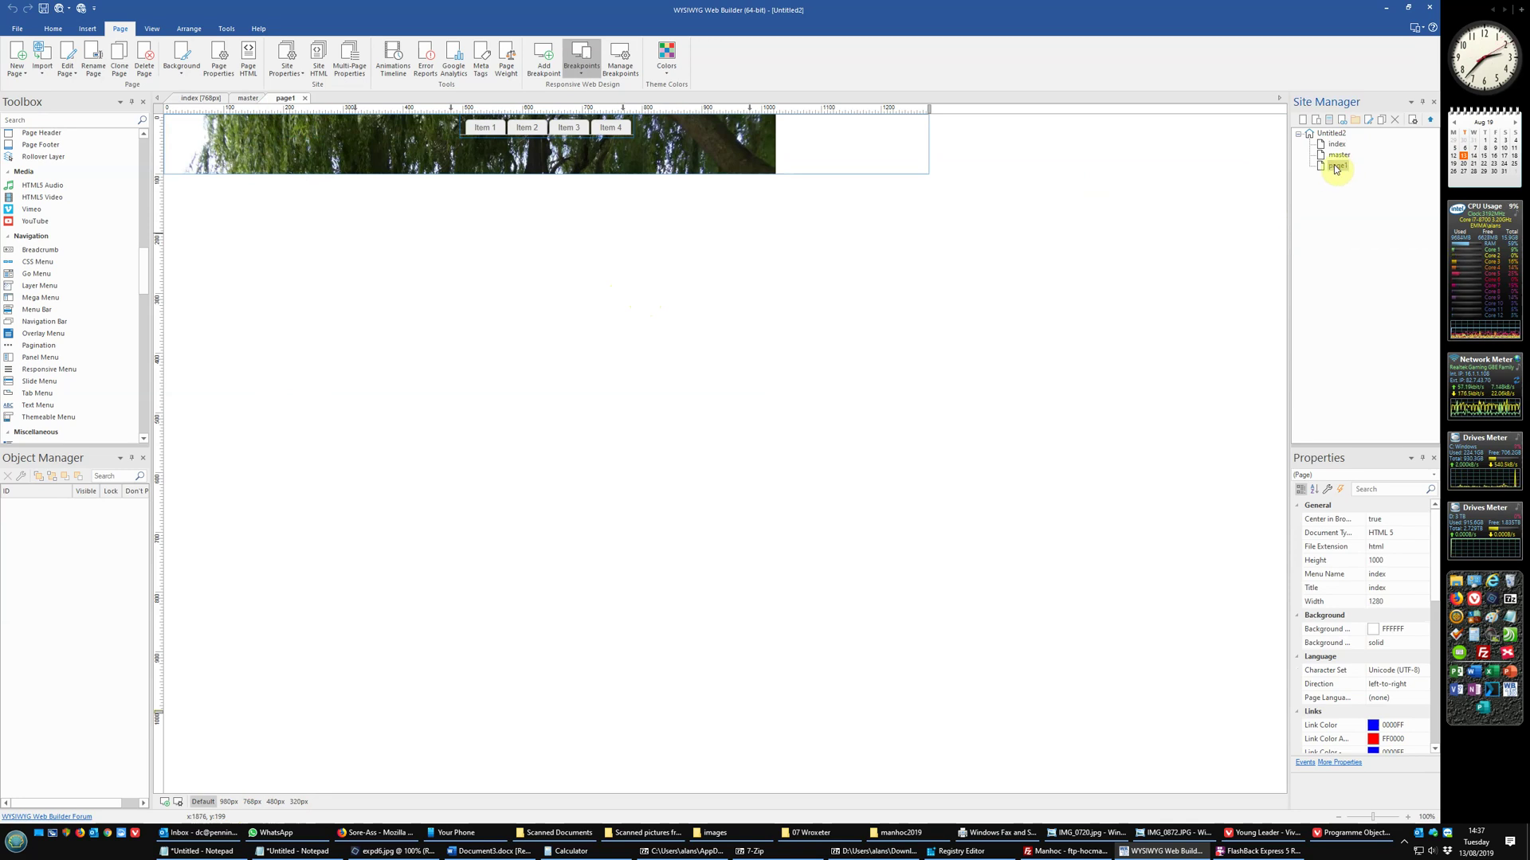
right_click(1336, 168)
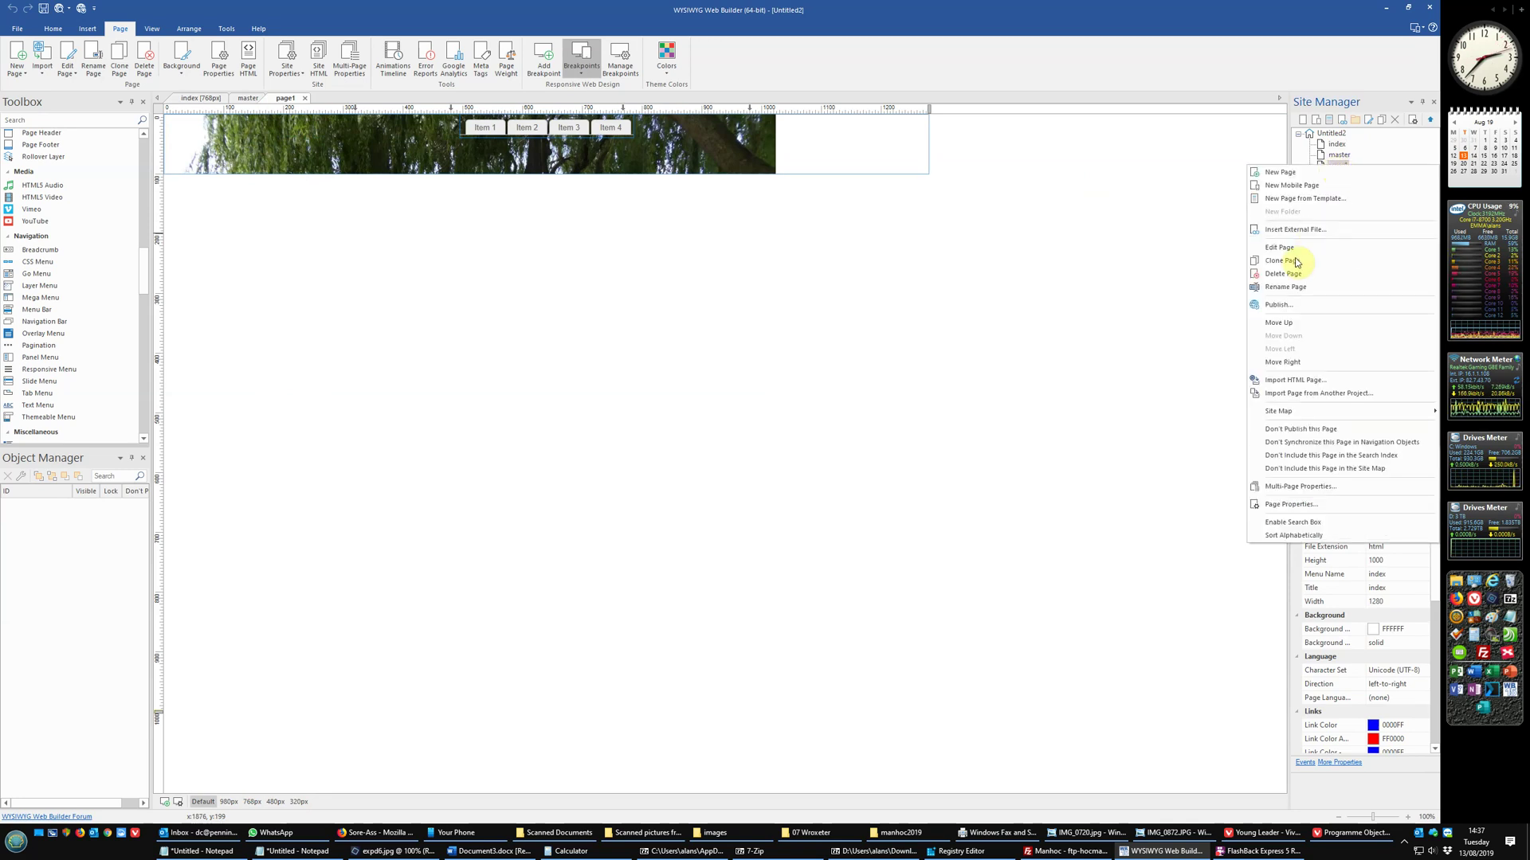
click(1285, 287)
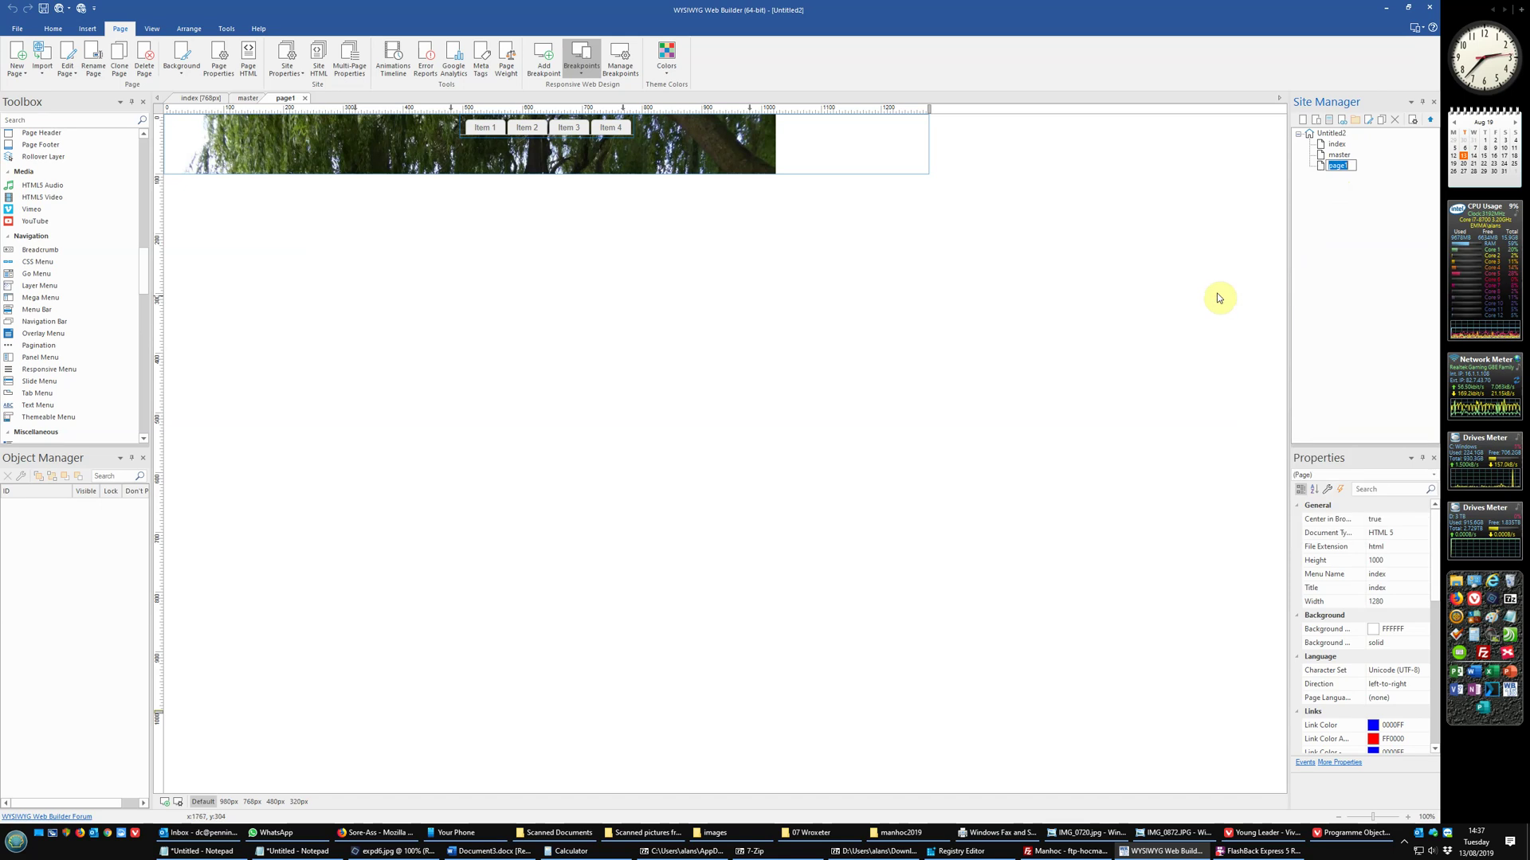
text(usefor)
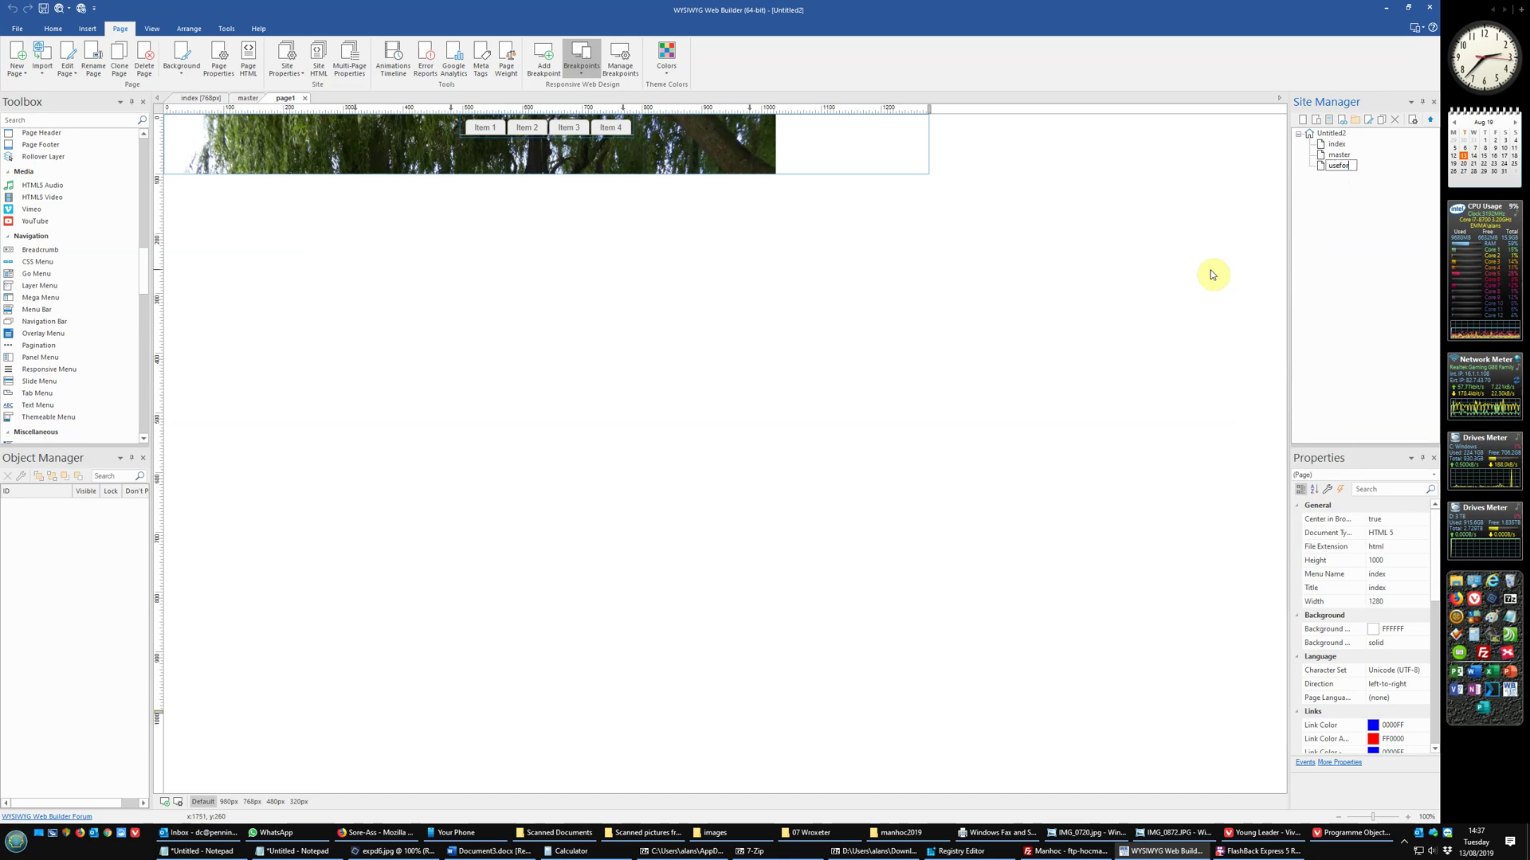
text(clone)
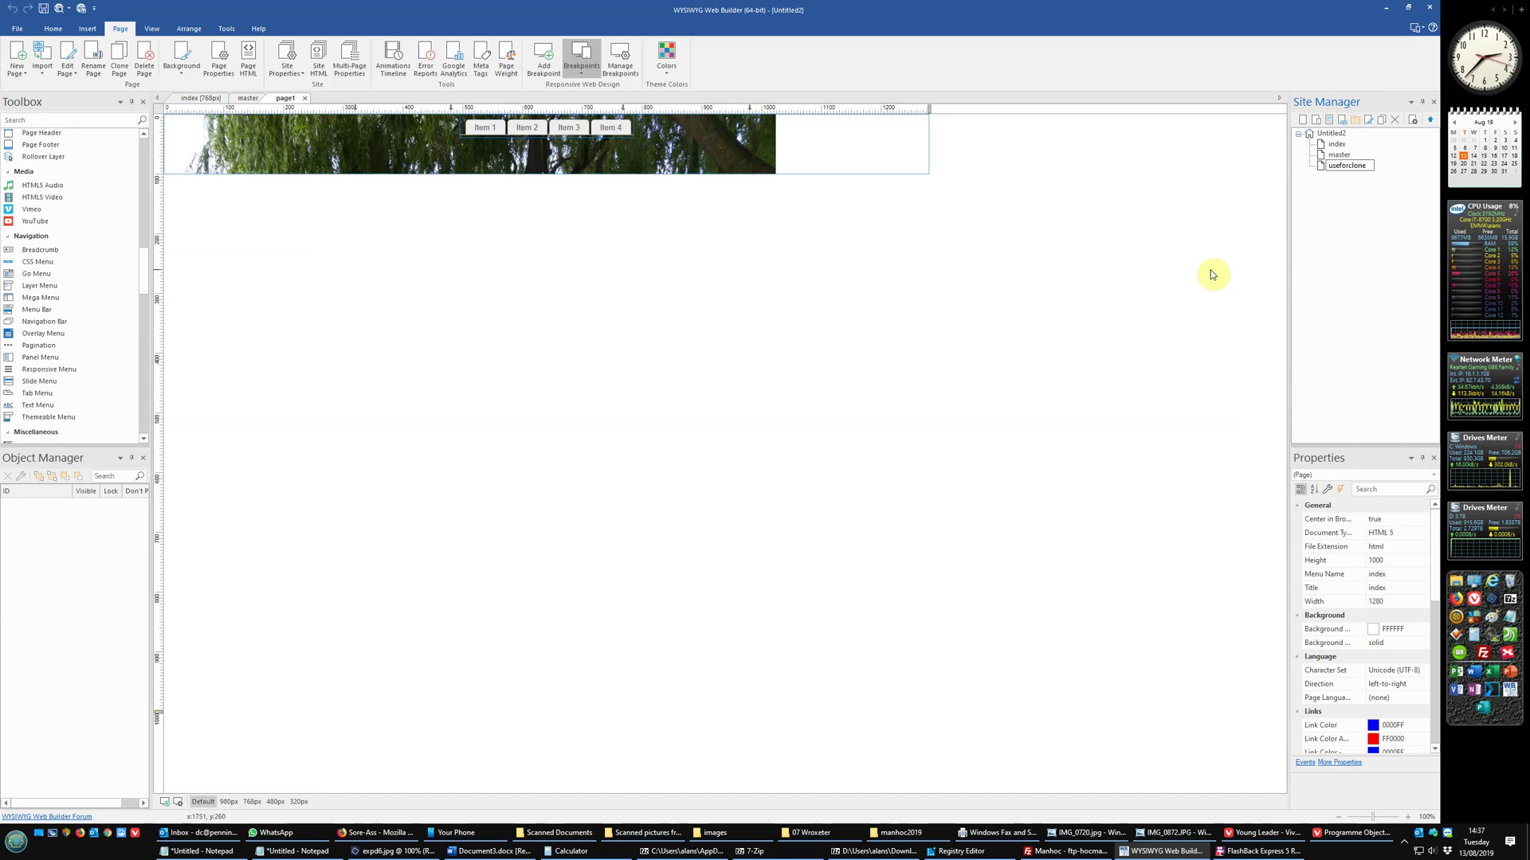
key(Return)
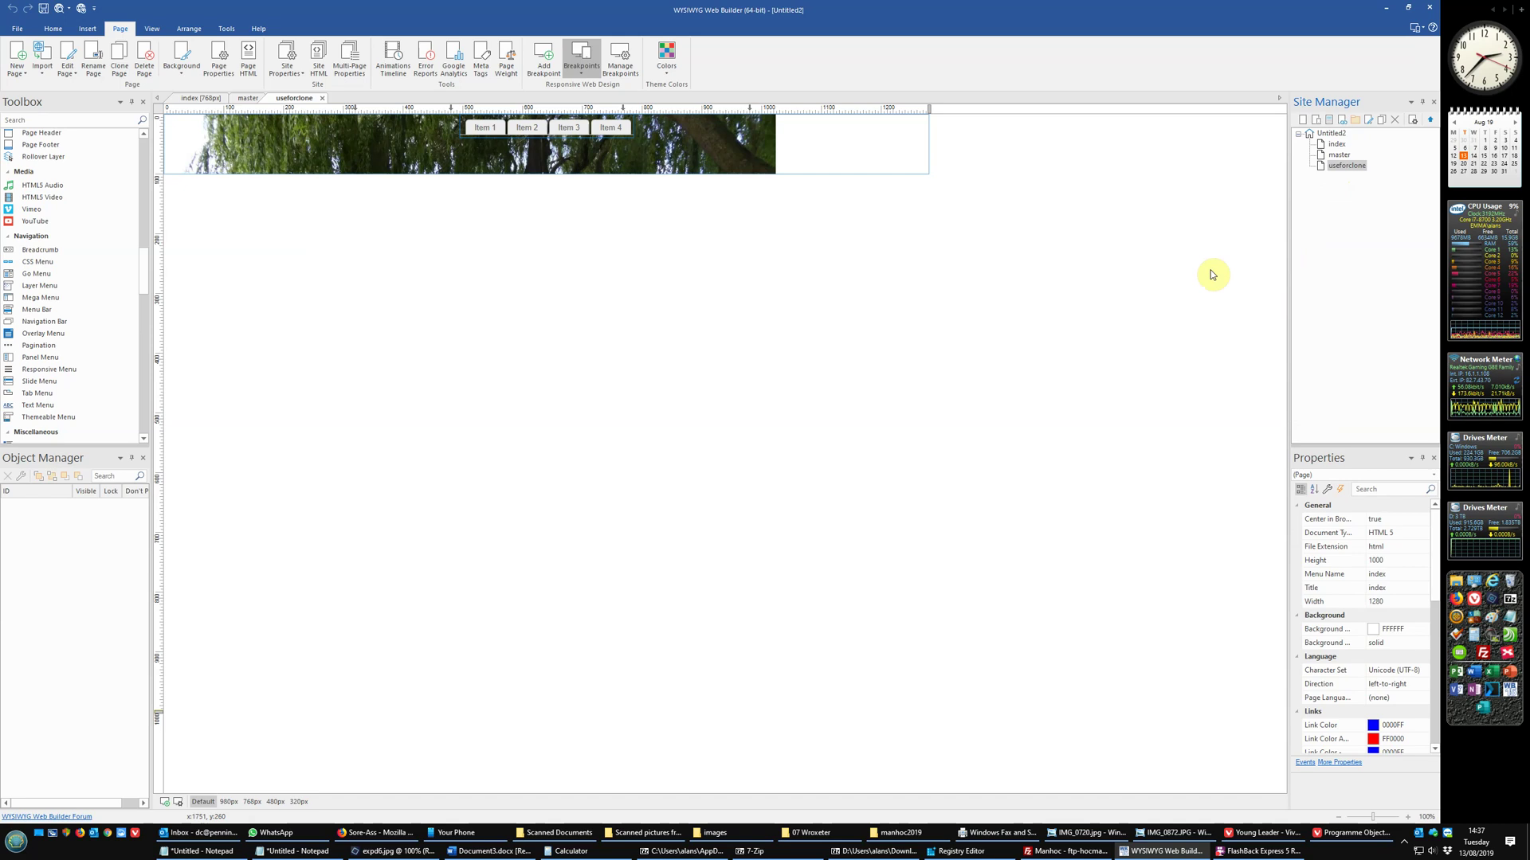
- Set useforclone to Don't publish, Don't synchronize in navigation, and exclude from search index
right_click(1328, 166)
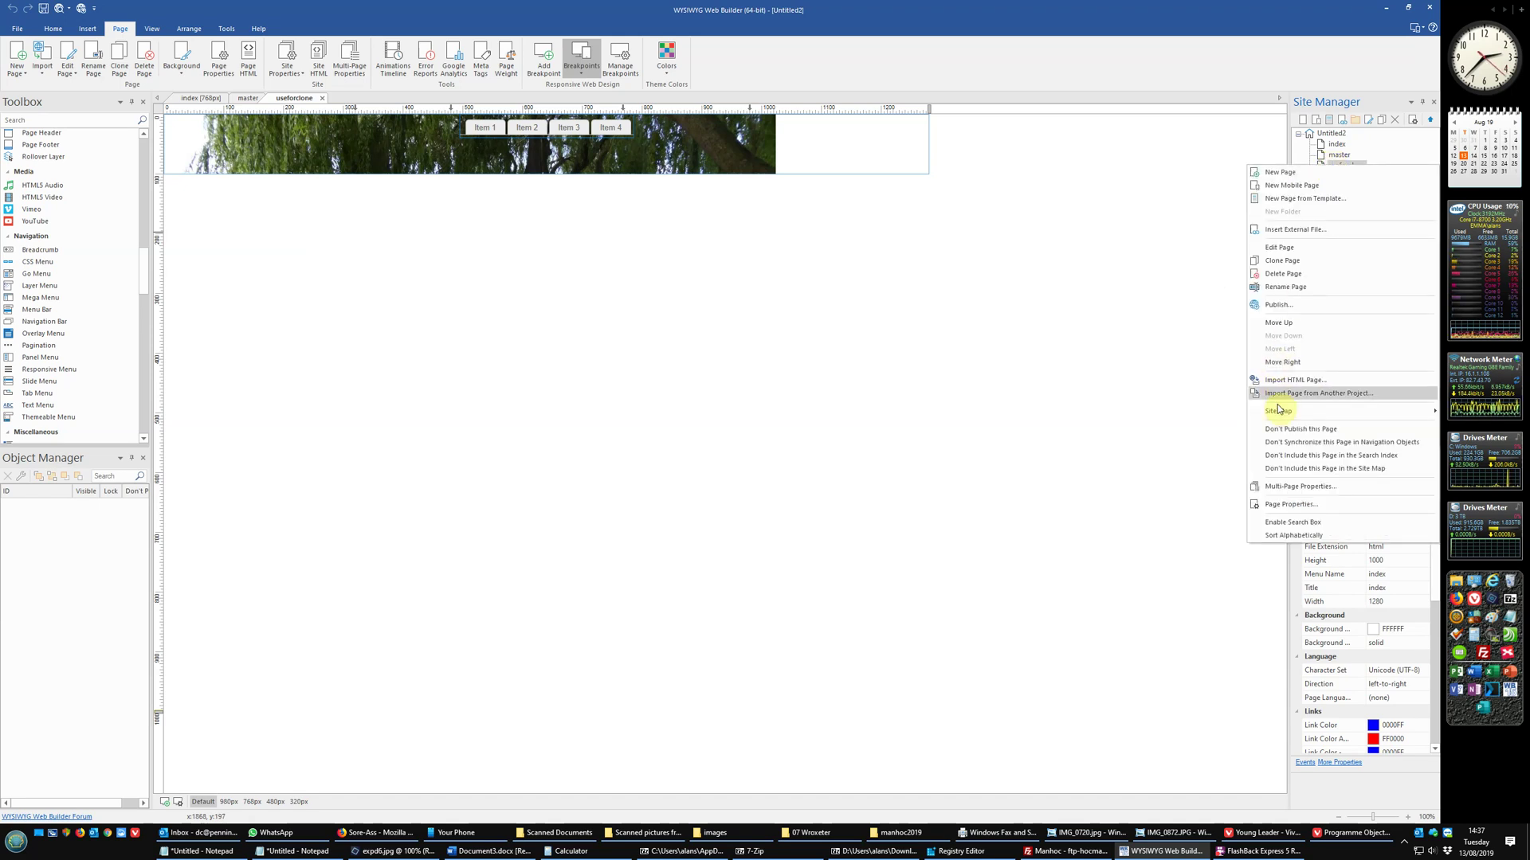
click(1285, 505)
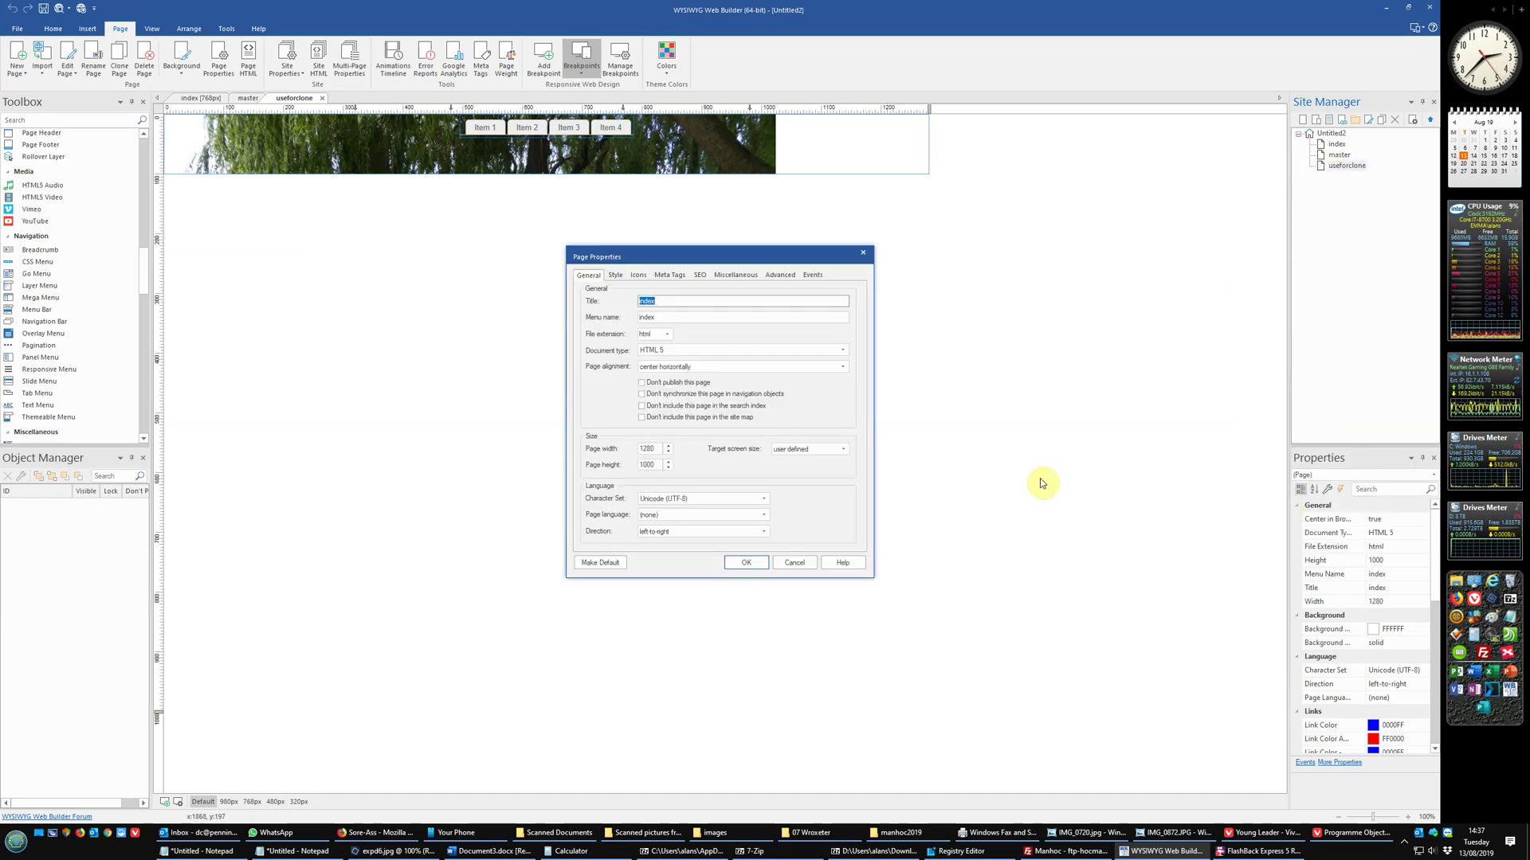
click(644, 383)
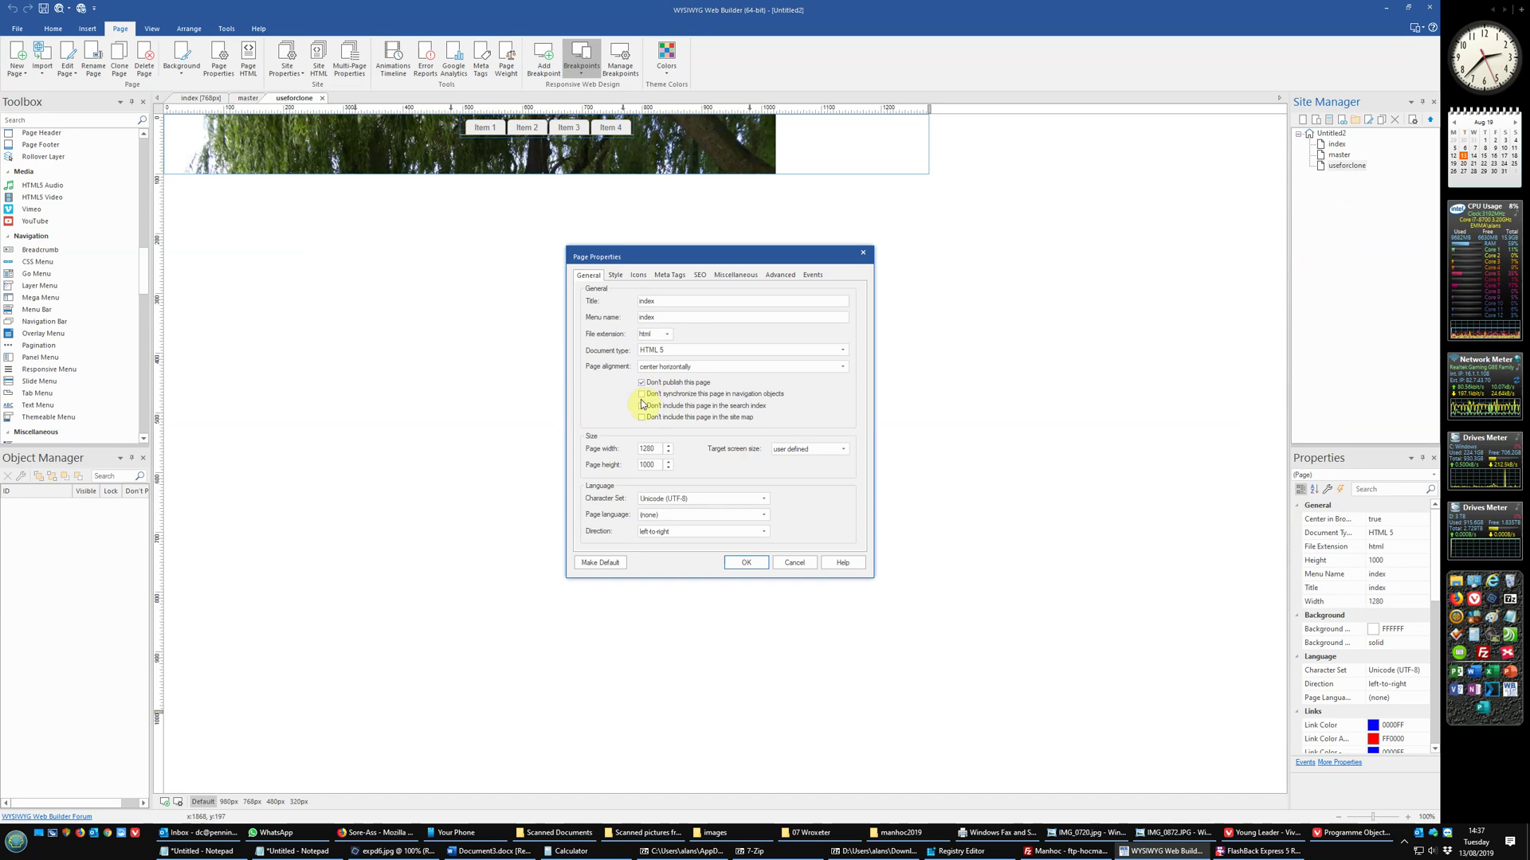
click(642, 394)
click(642, 406)
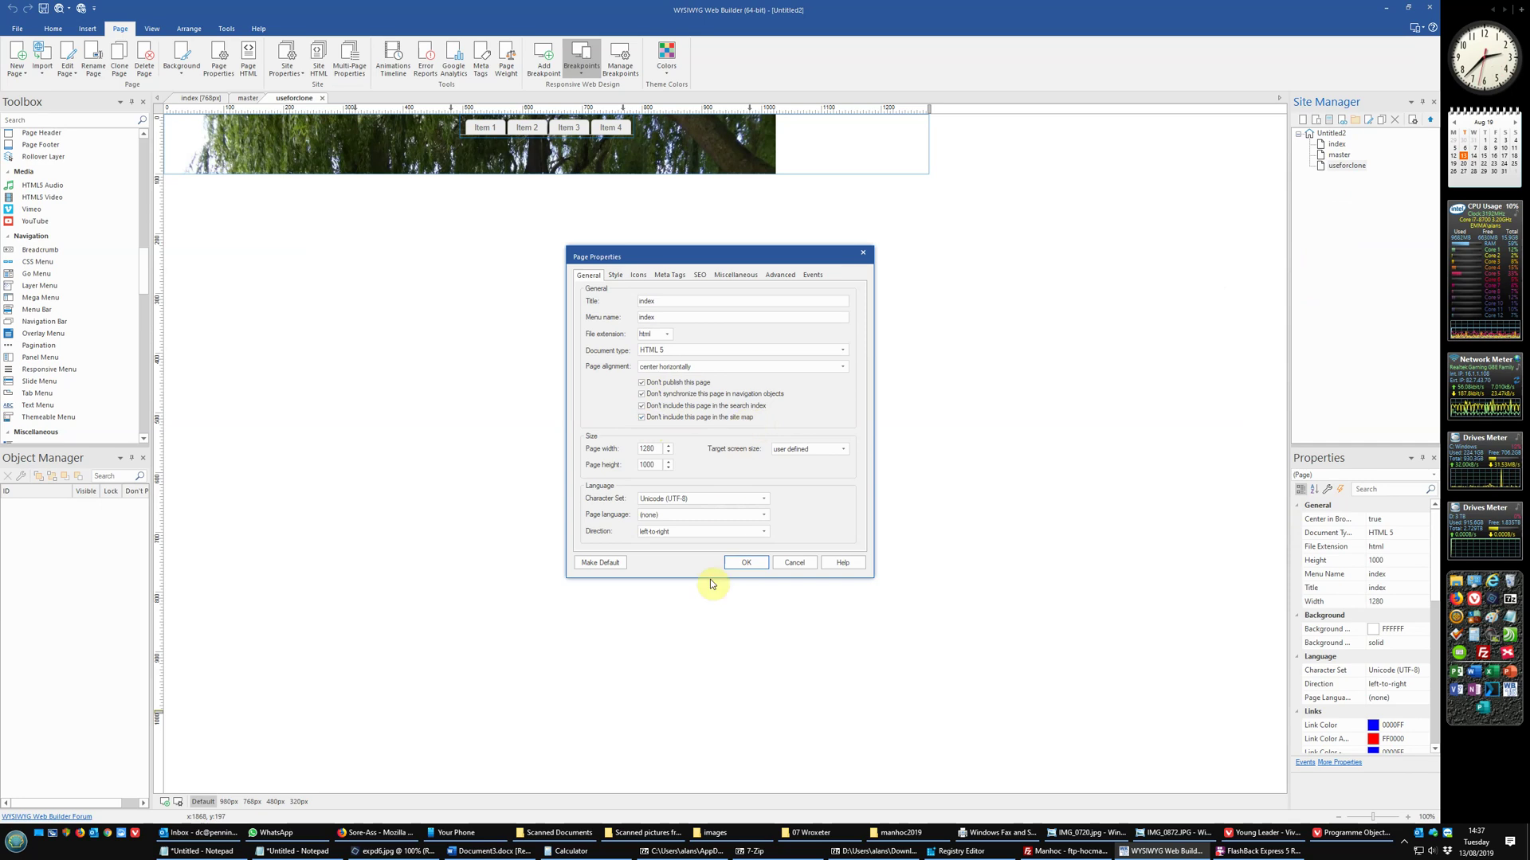
click(747, 563)
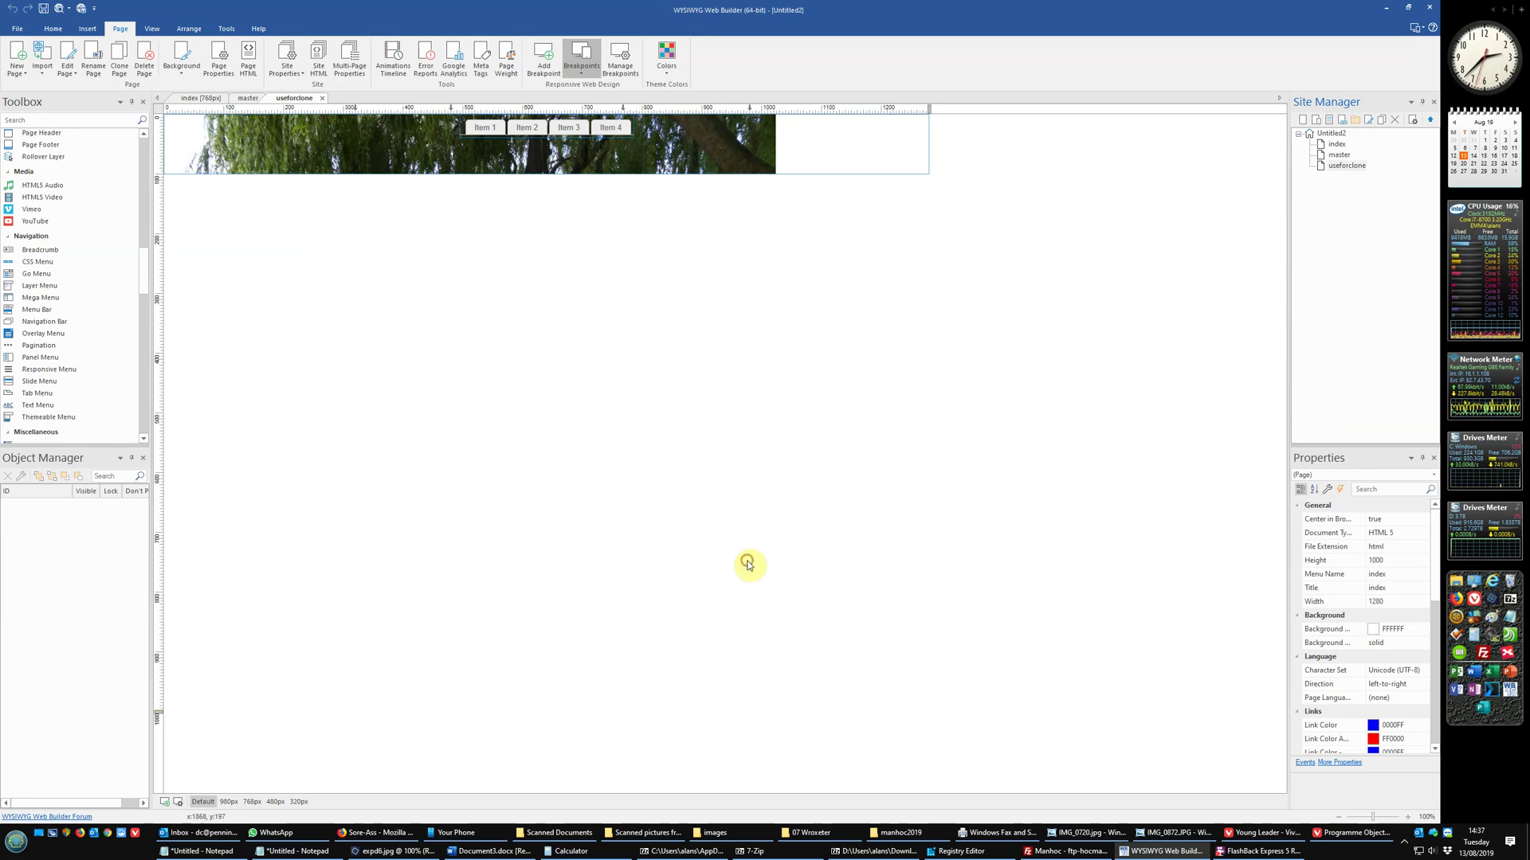
- Clone useforclone and rename the new page1 to 'contact'
right_click(1336, 167)
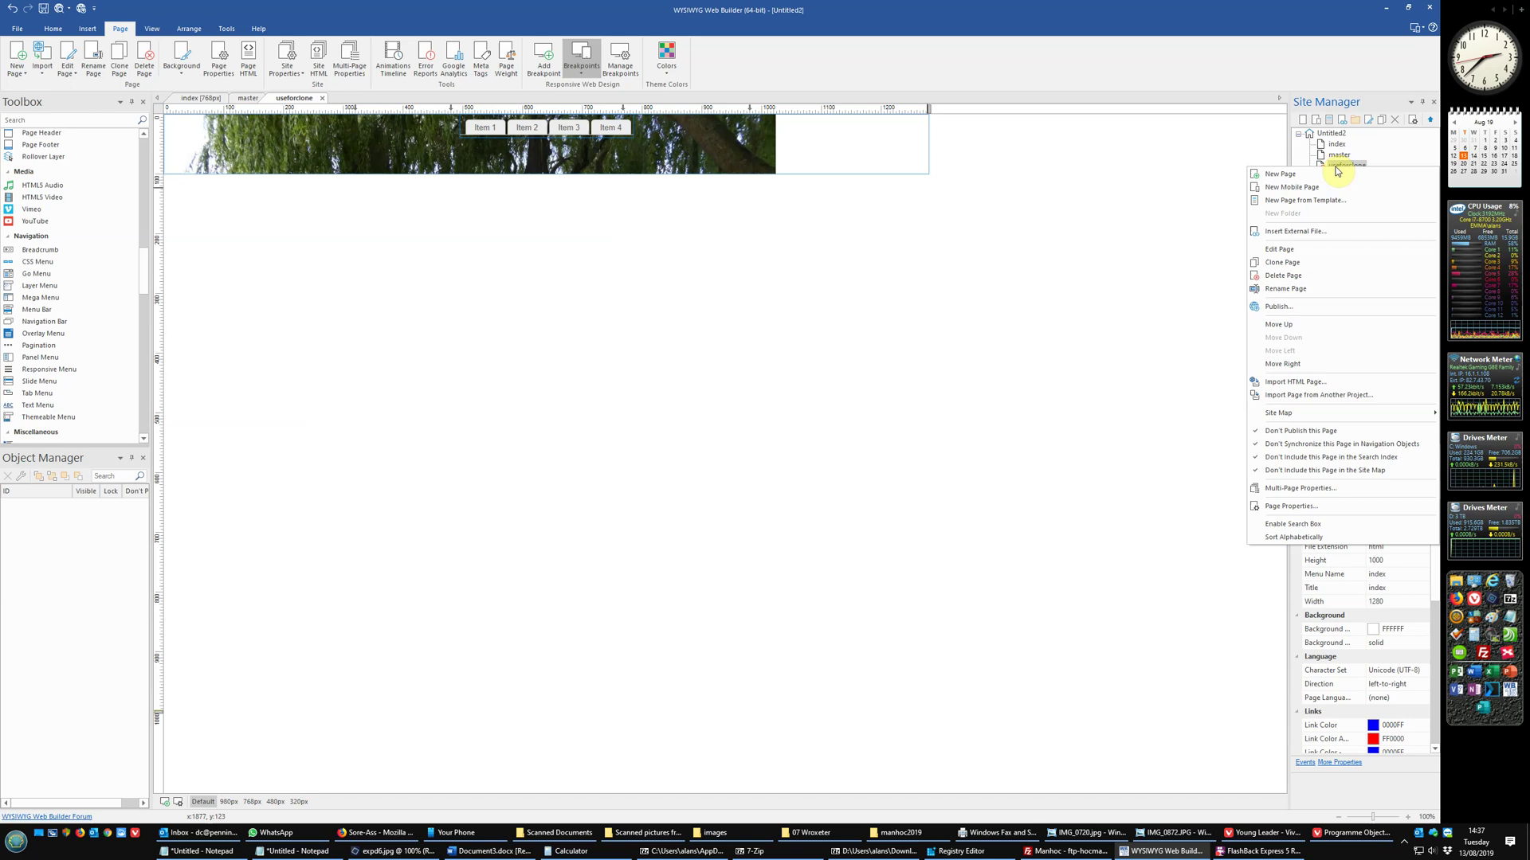
click(1272, 264)
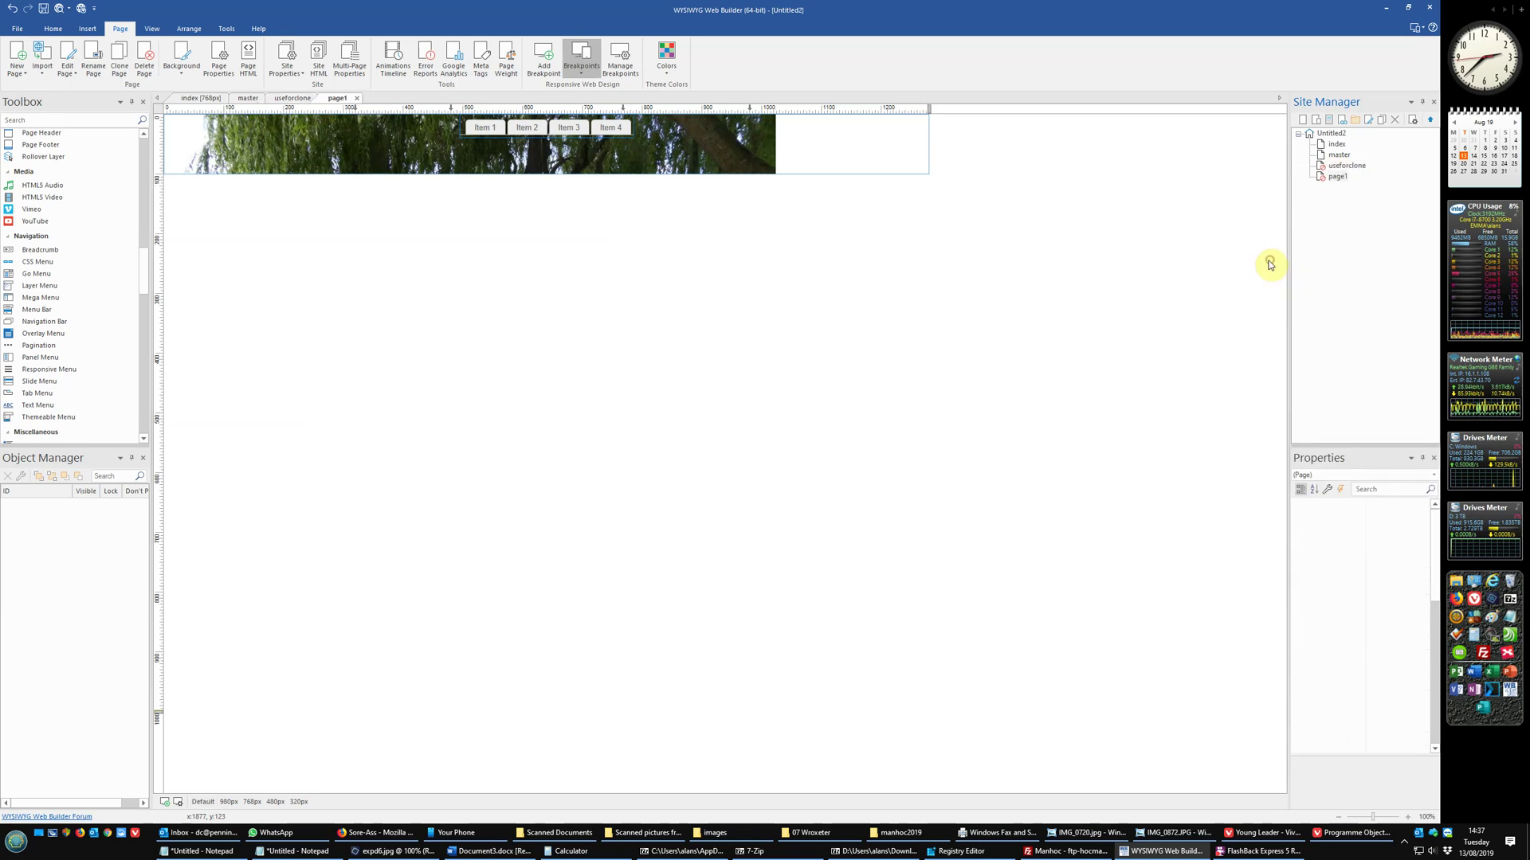
right_click(1334, 178)
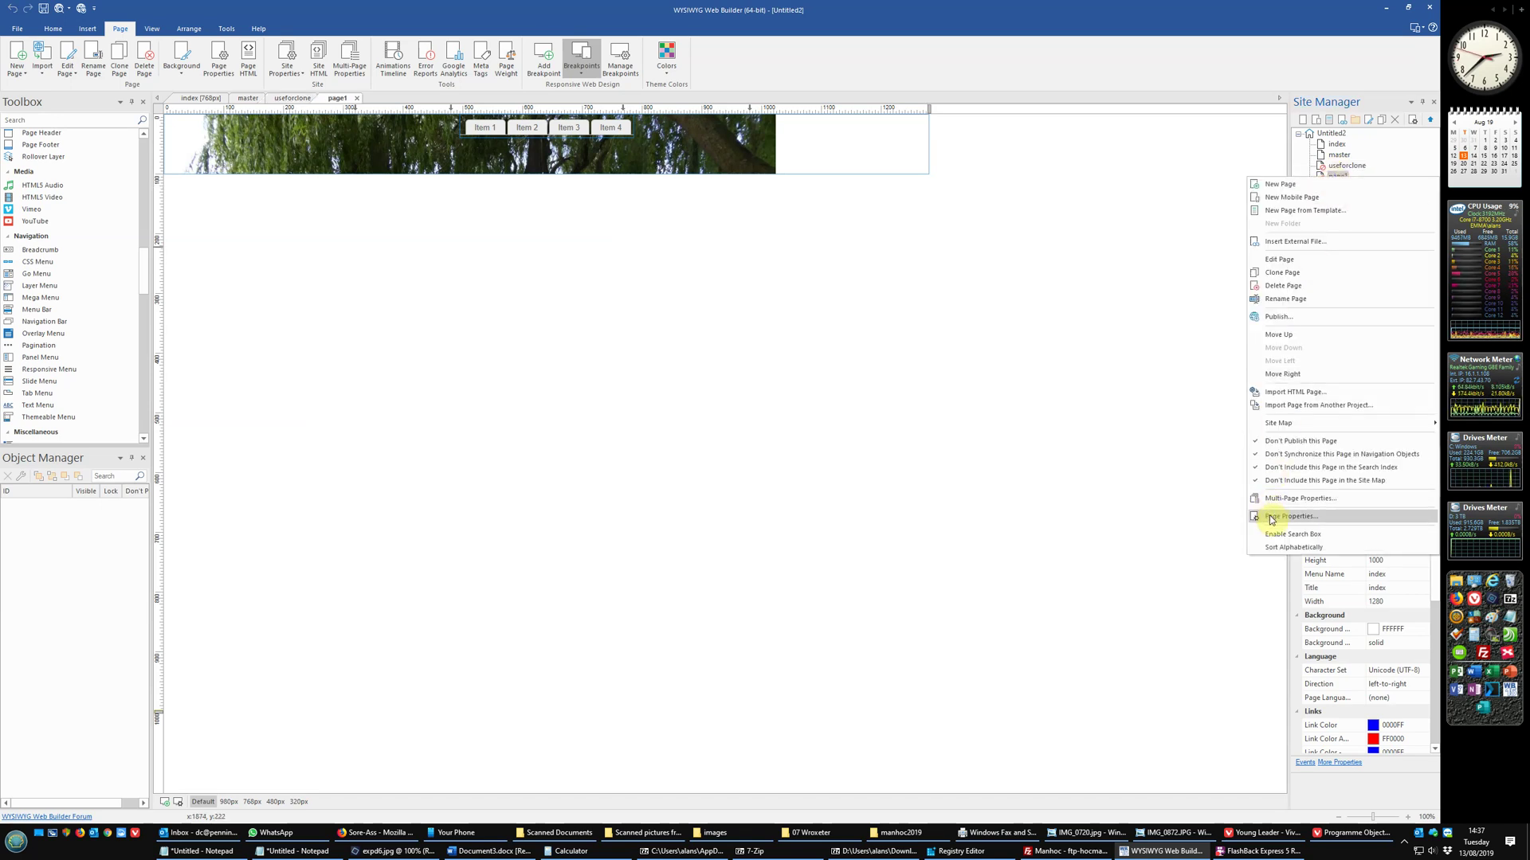
click(1279, 300)
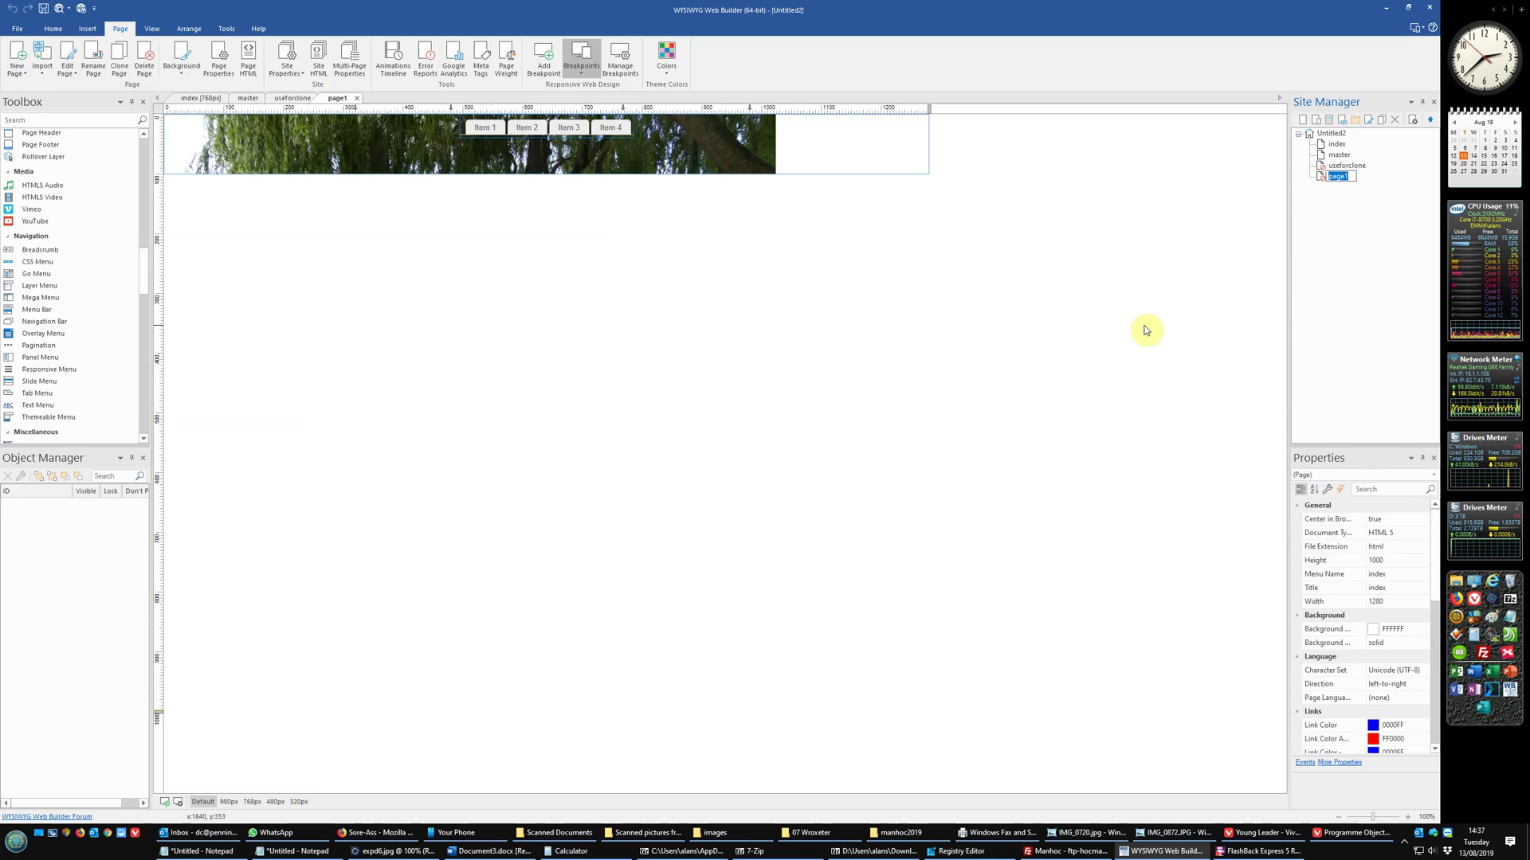
text(cont)
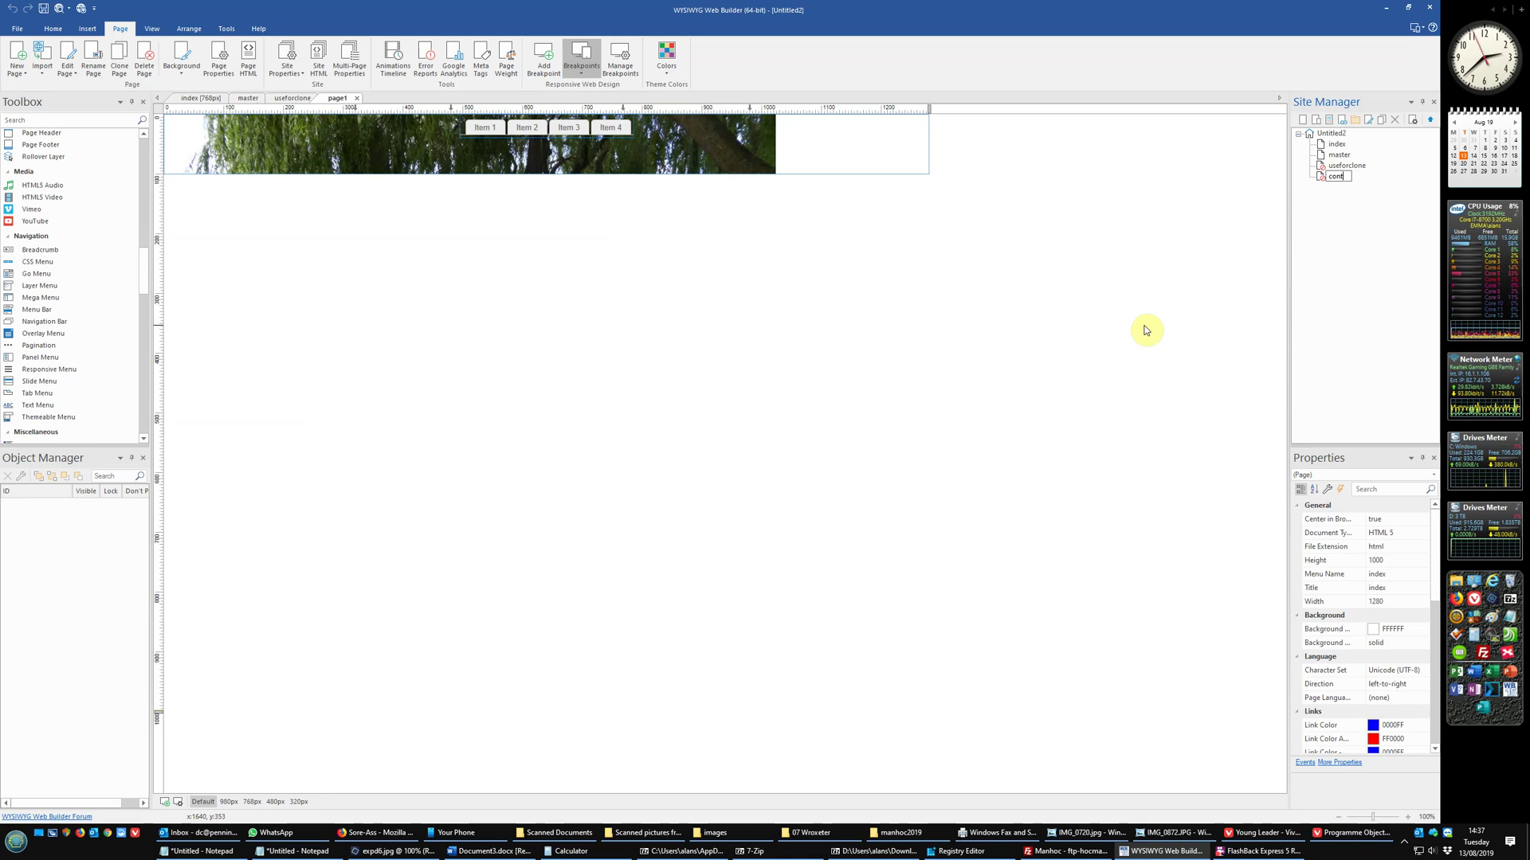
text(yact)
key(Return)
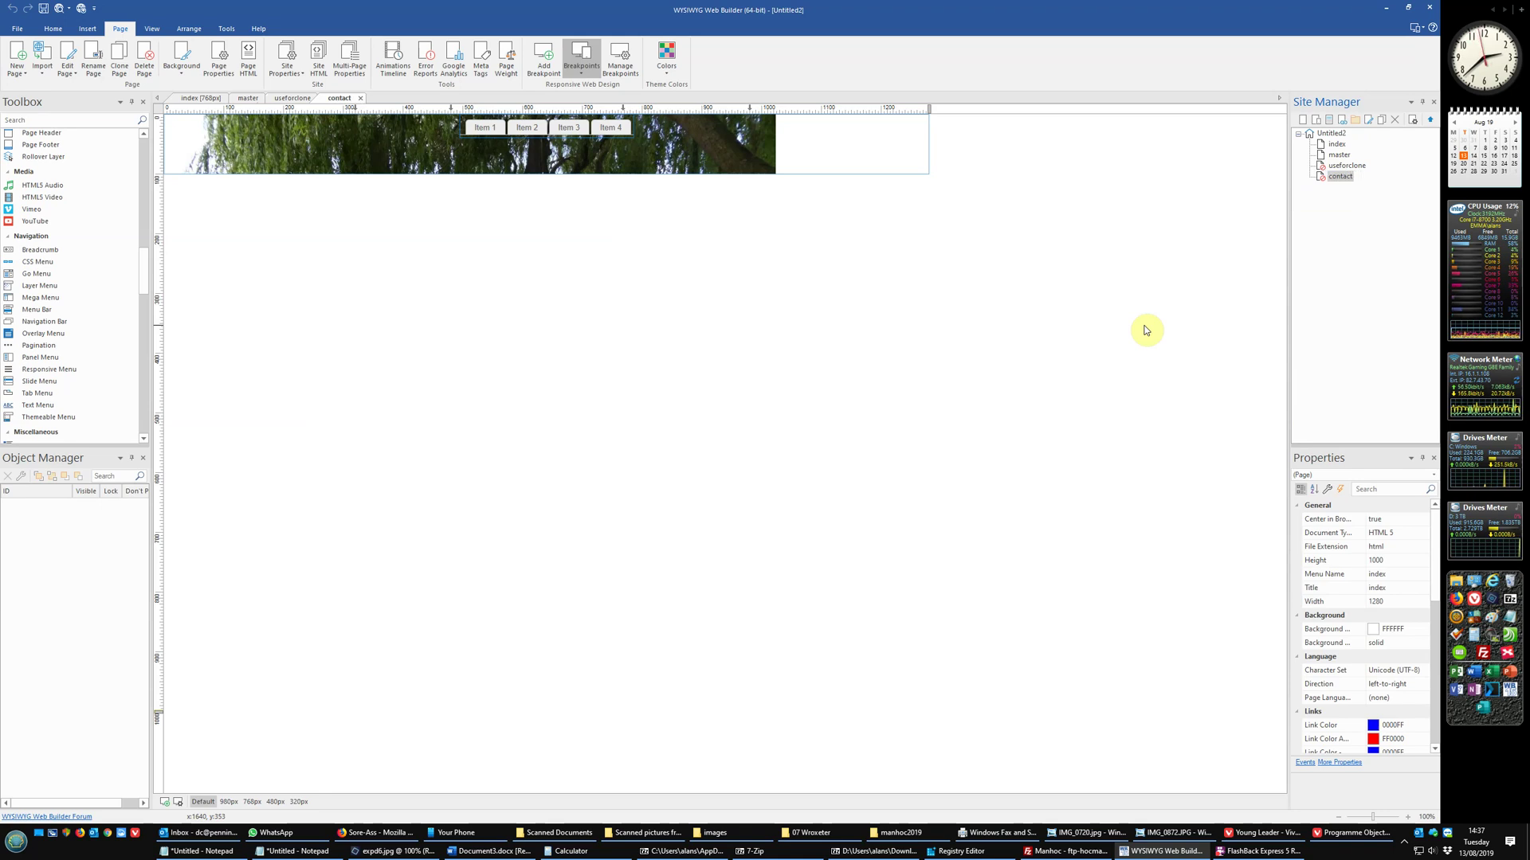
- Allow the contact page to be published and included in search index and site map
right_click(1335, 178)
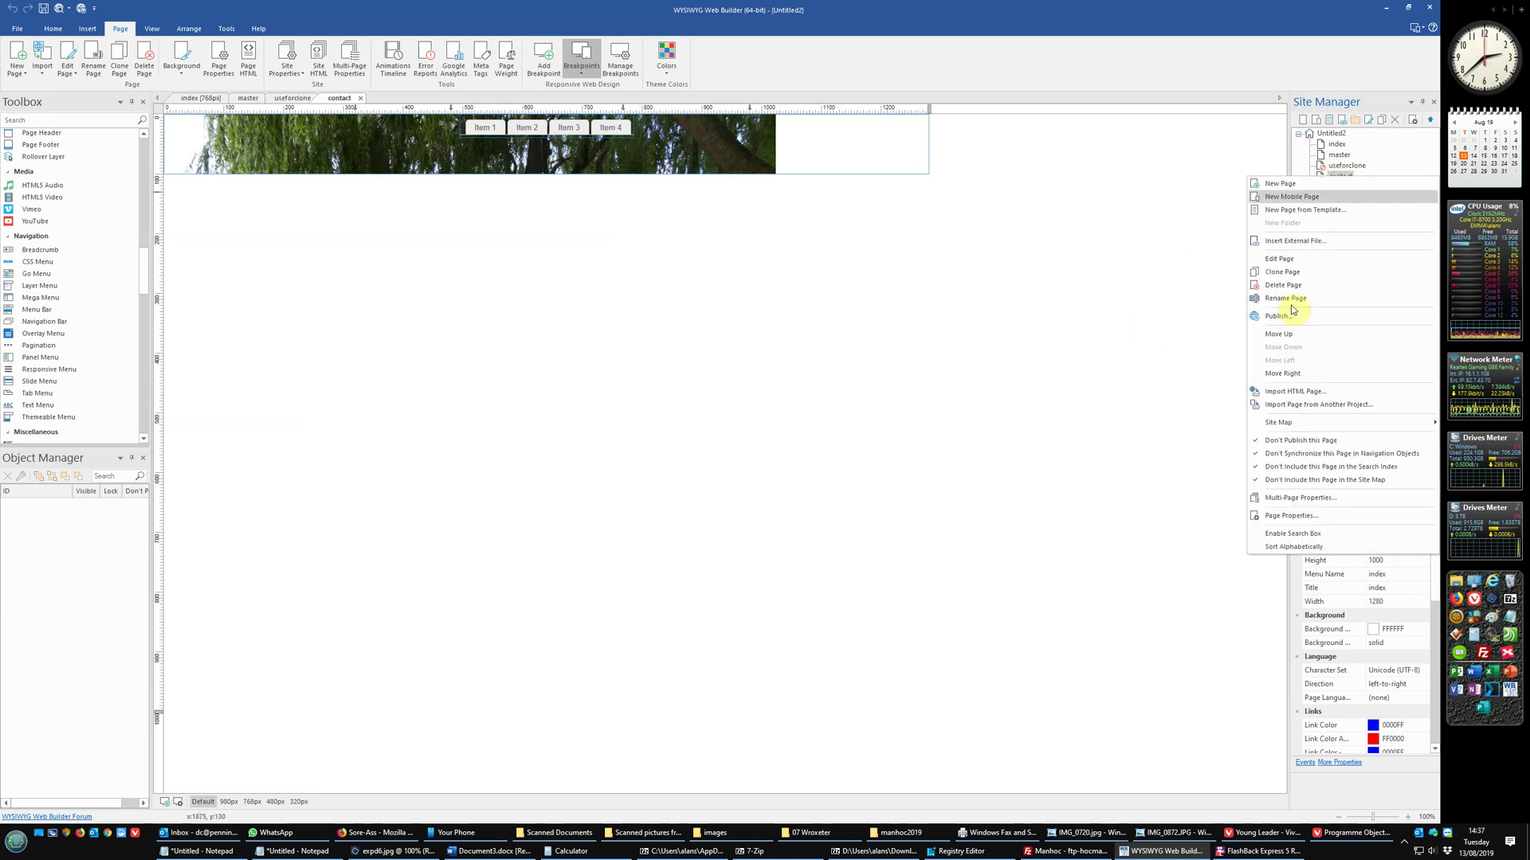
click(1291, 516)
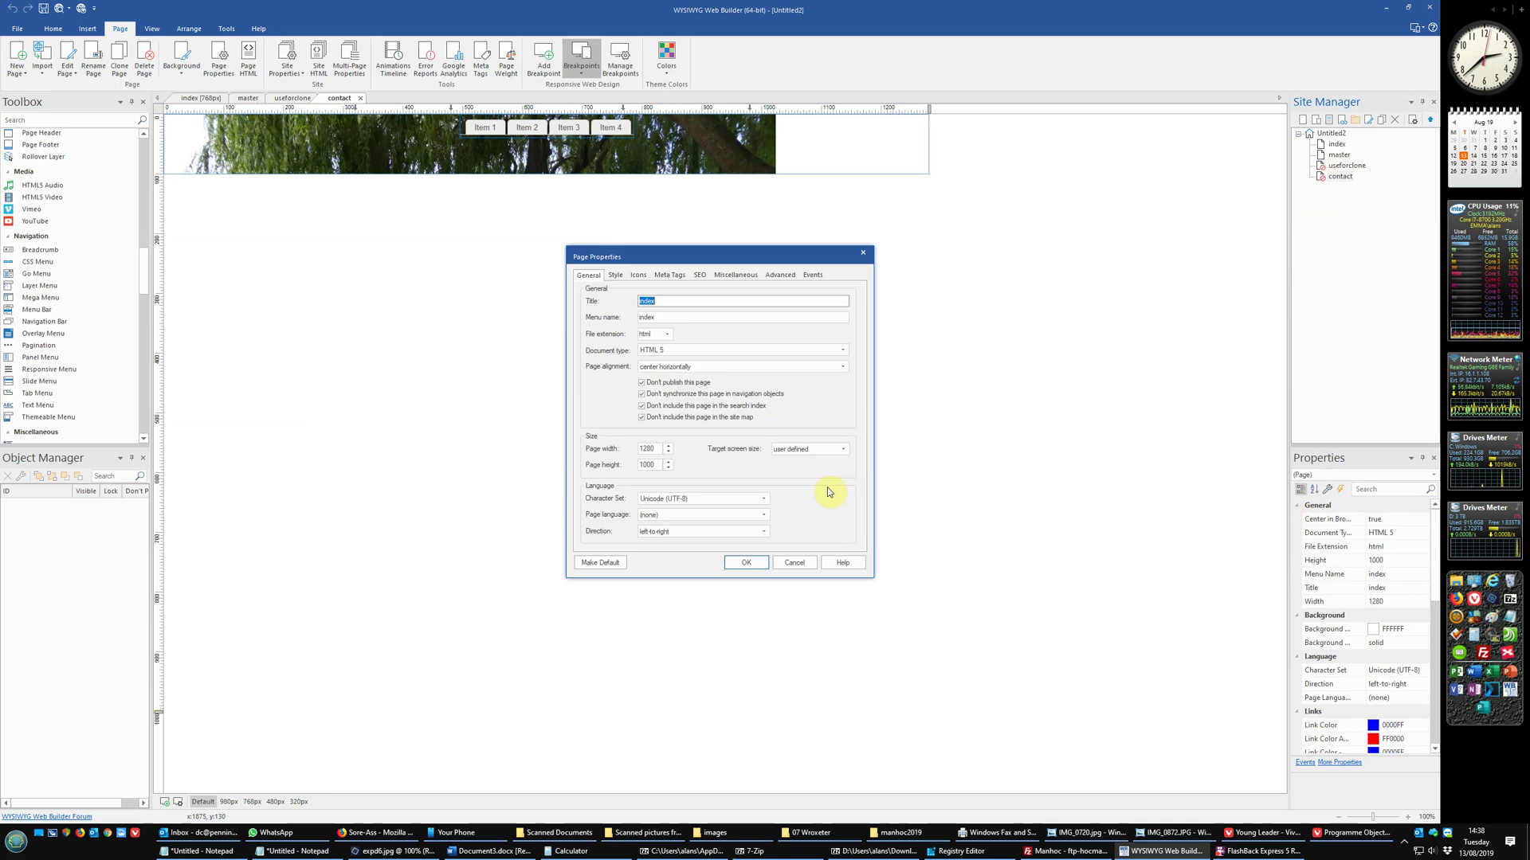
click(643, 383)
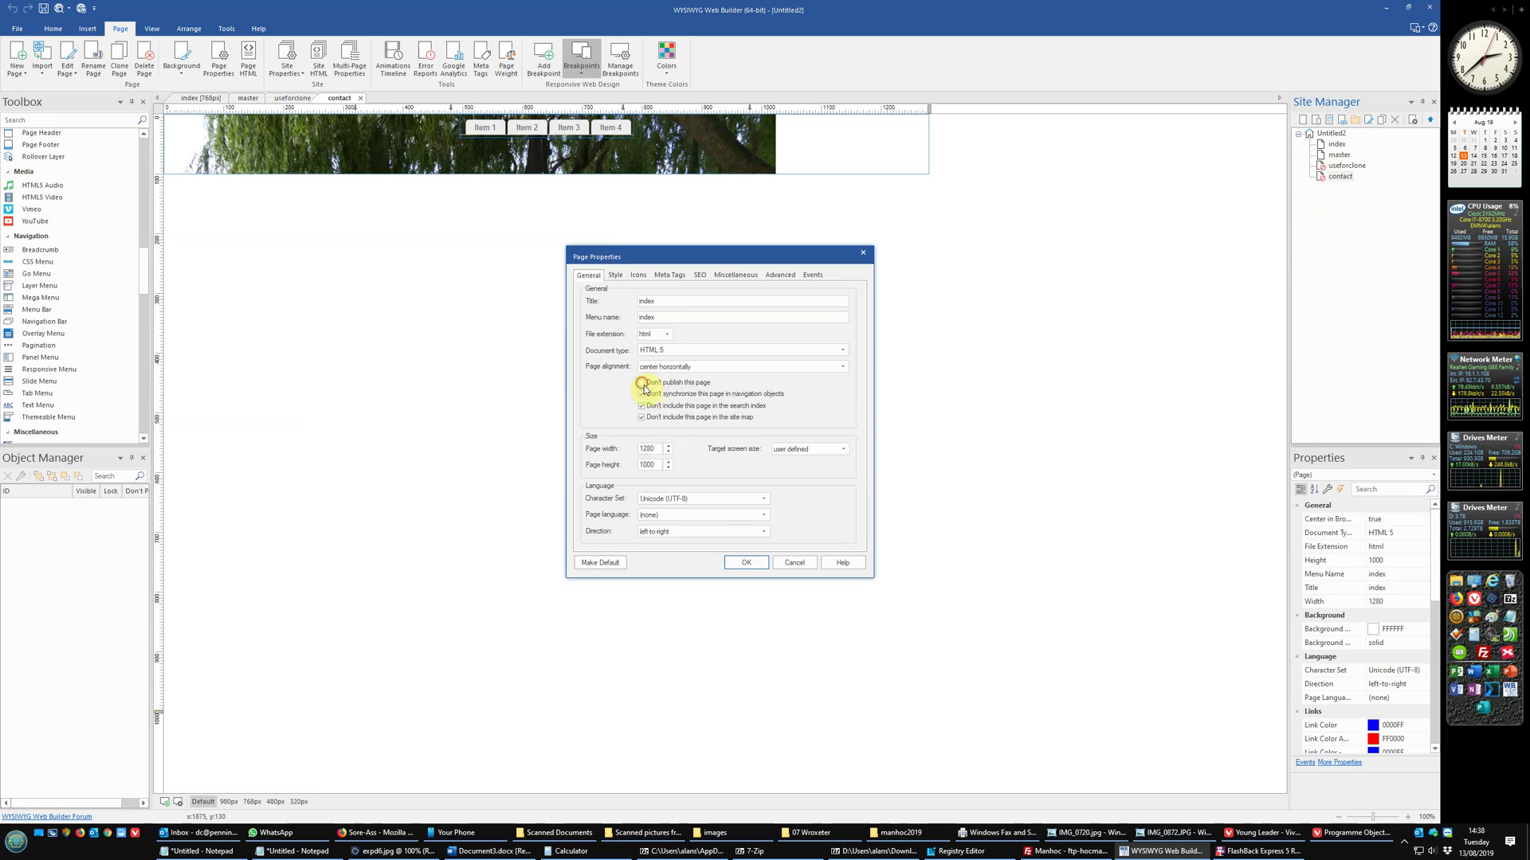
click(644, 407)
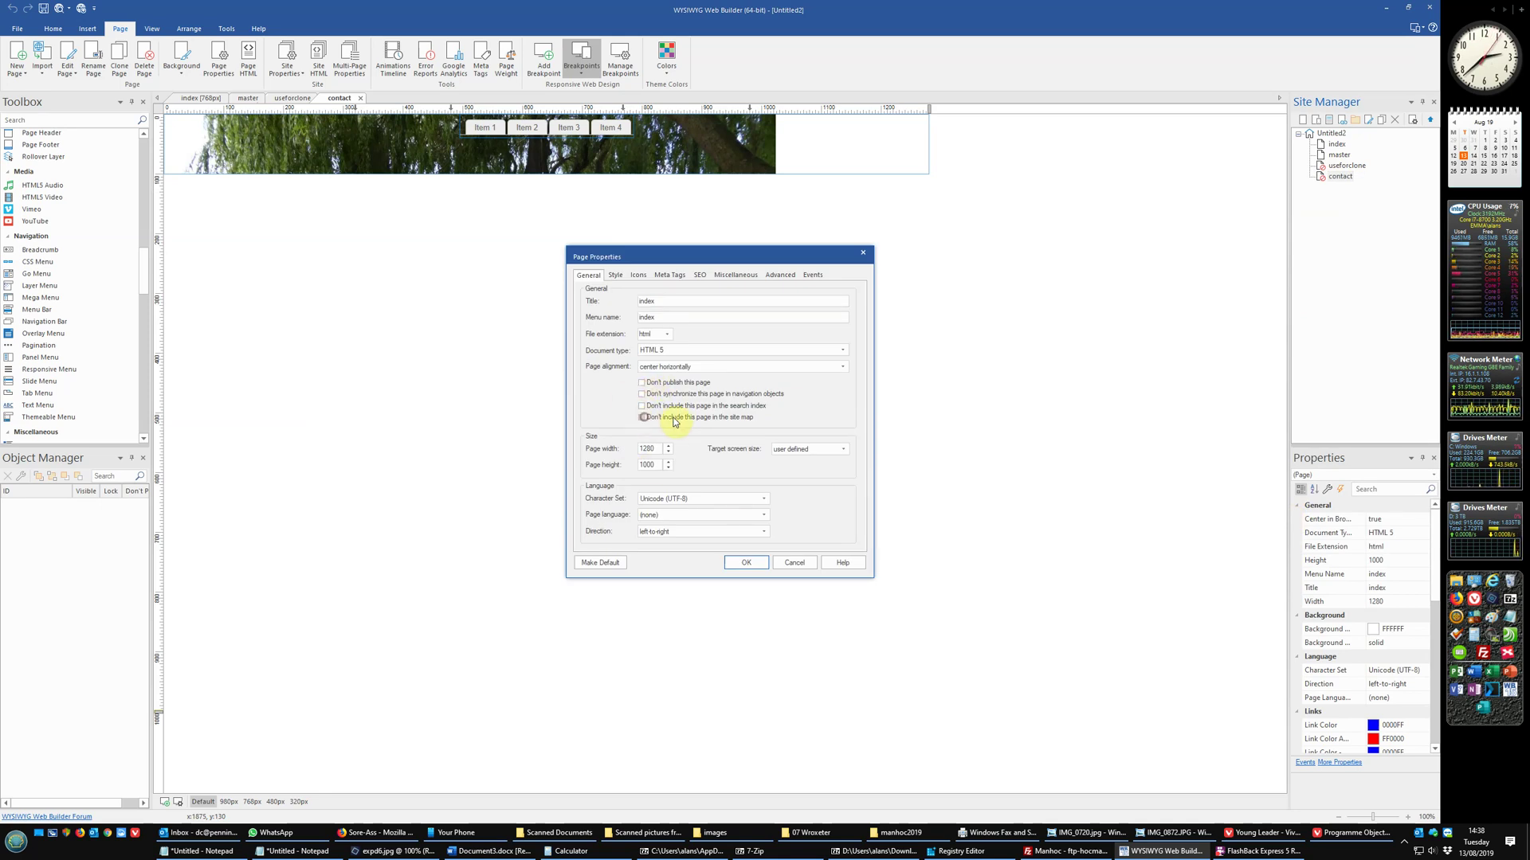
click(644, 417)
click(746, 564)
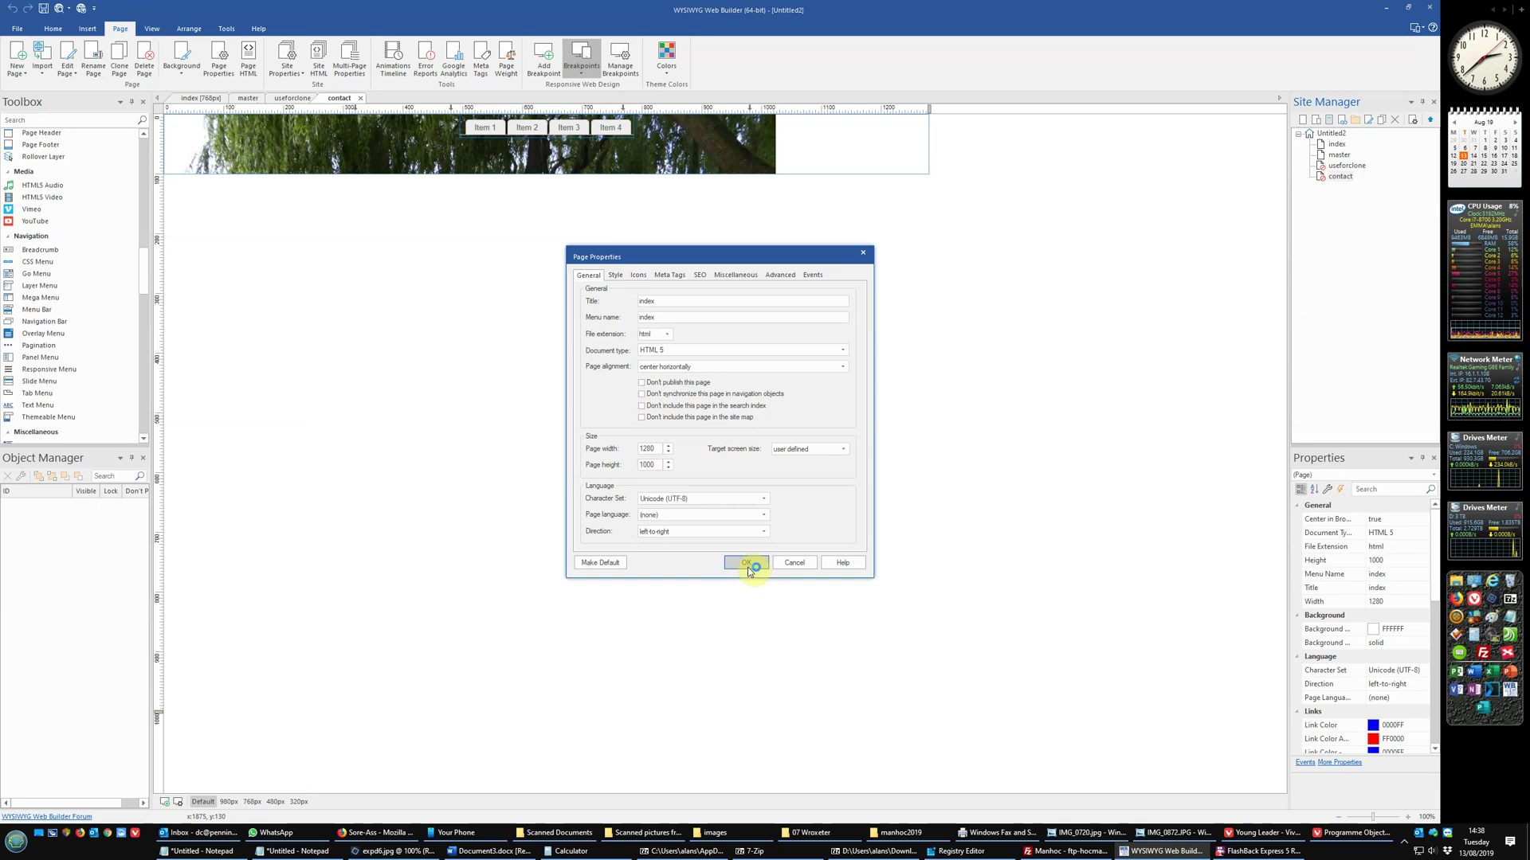
click(744, 564)
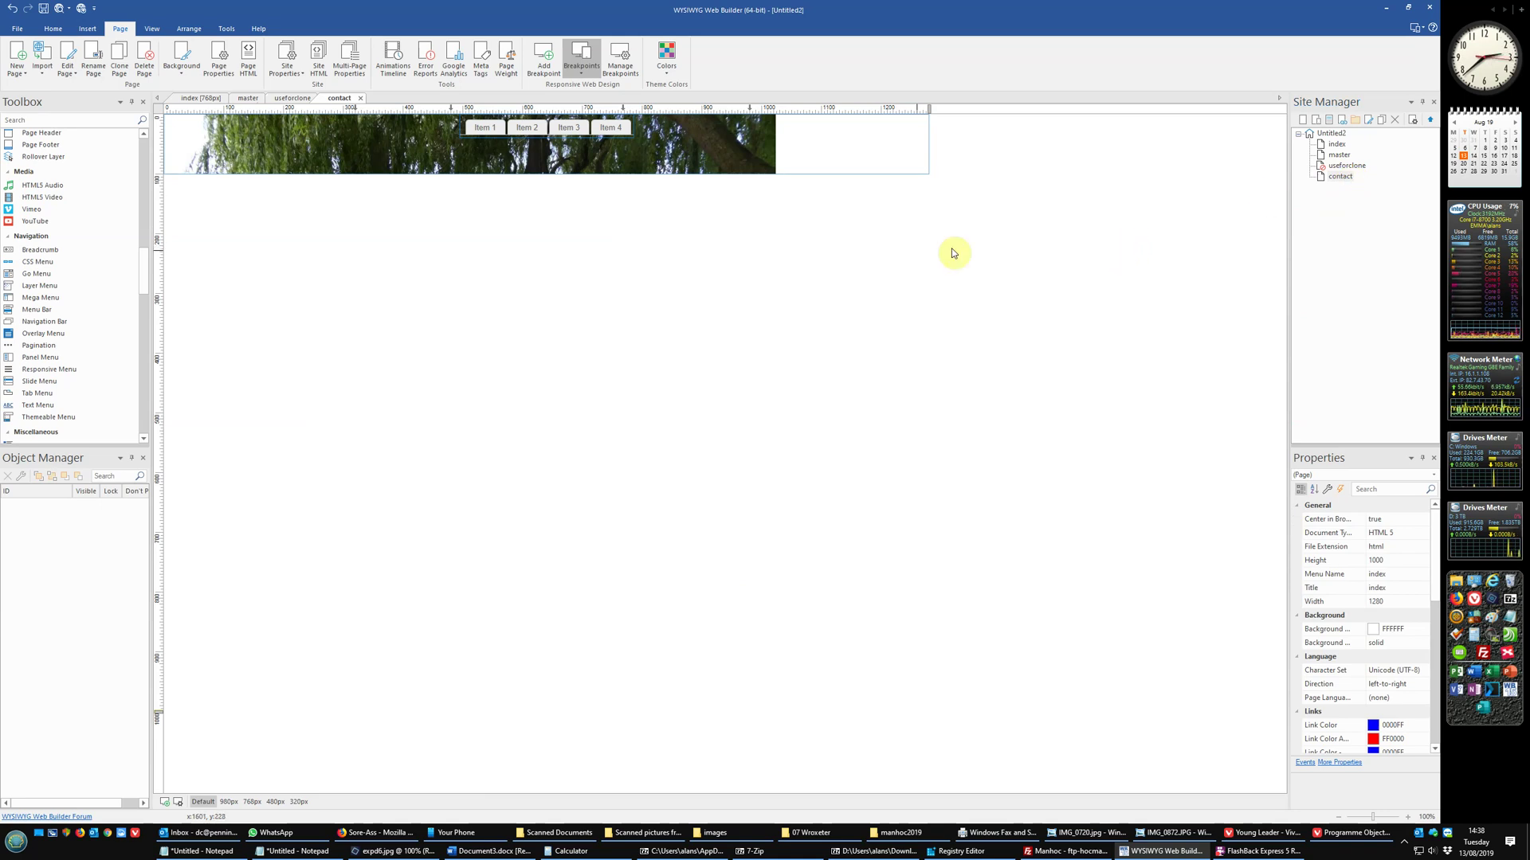
- On the master page, set TabMenu1 to 'synchronize with Site Manager'
double_click(1339, 155)
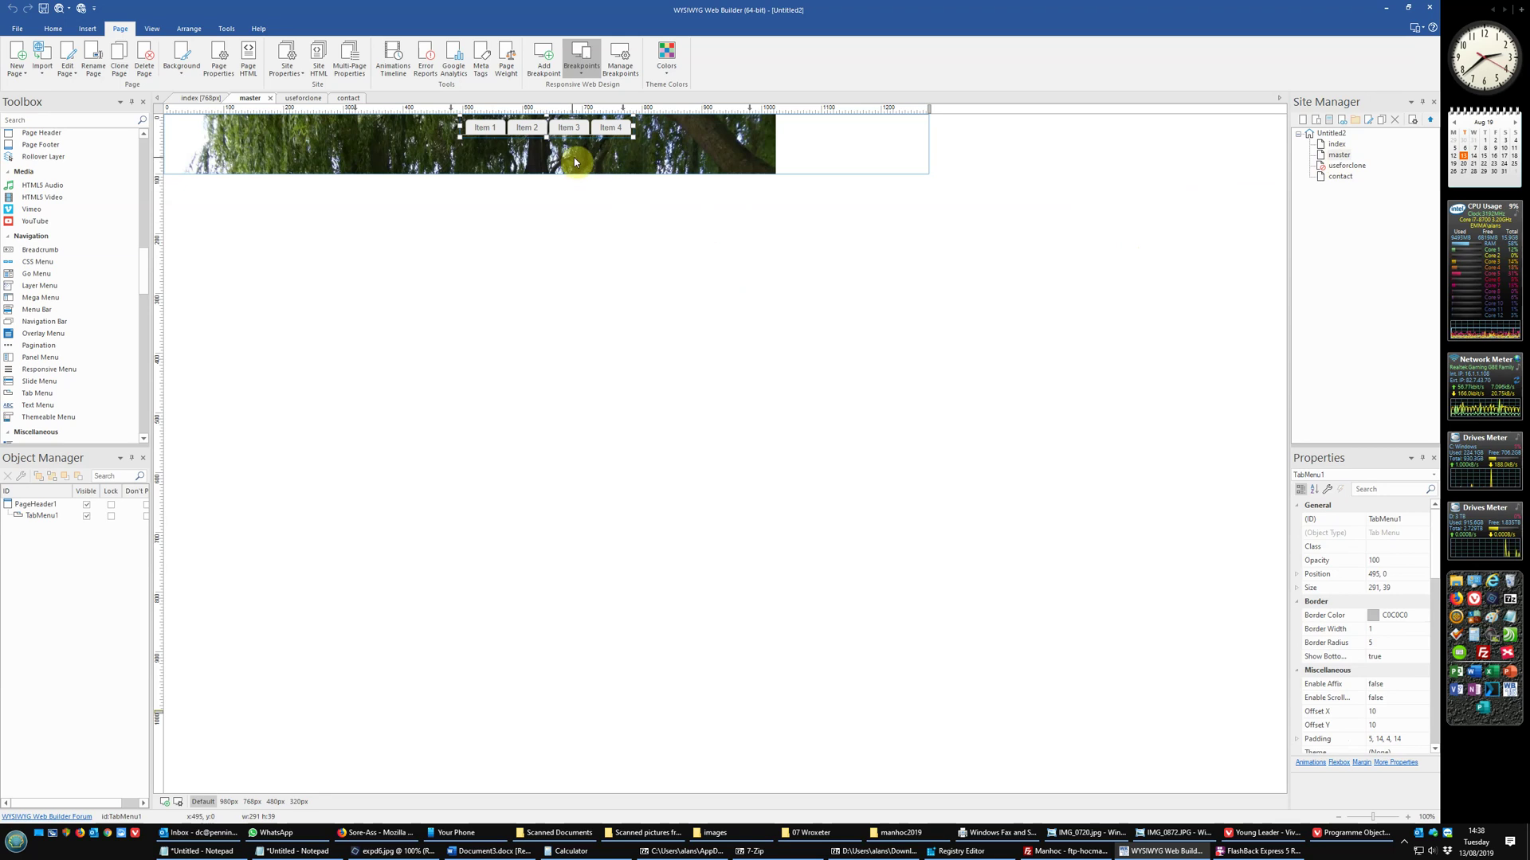
double_click(561, 129)
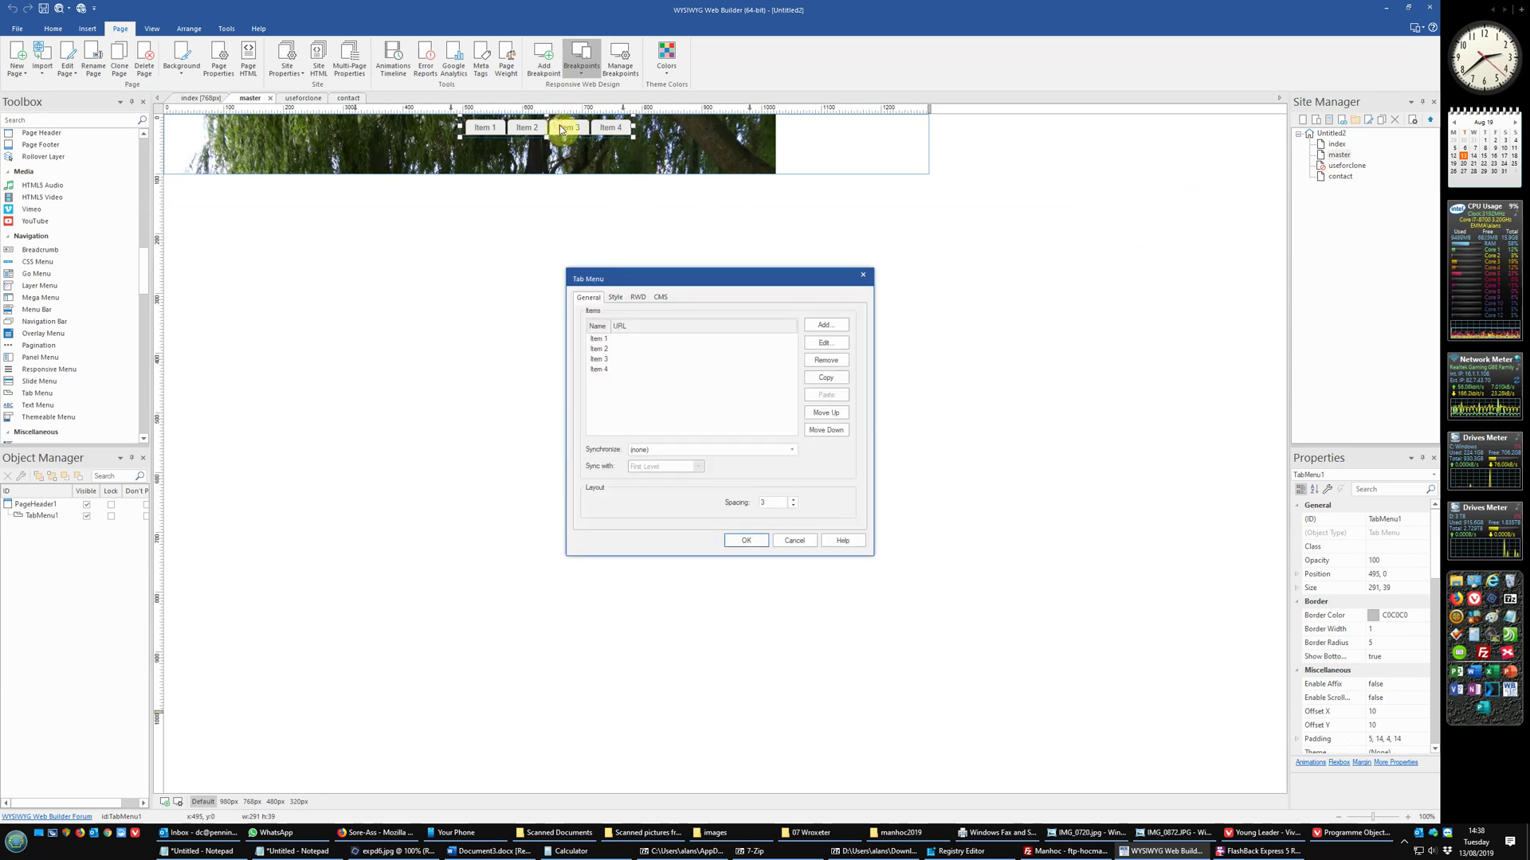
click(662, 451)
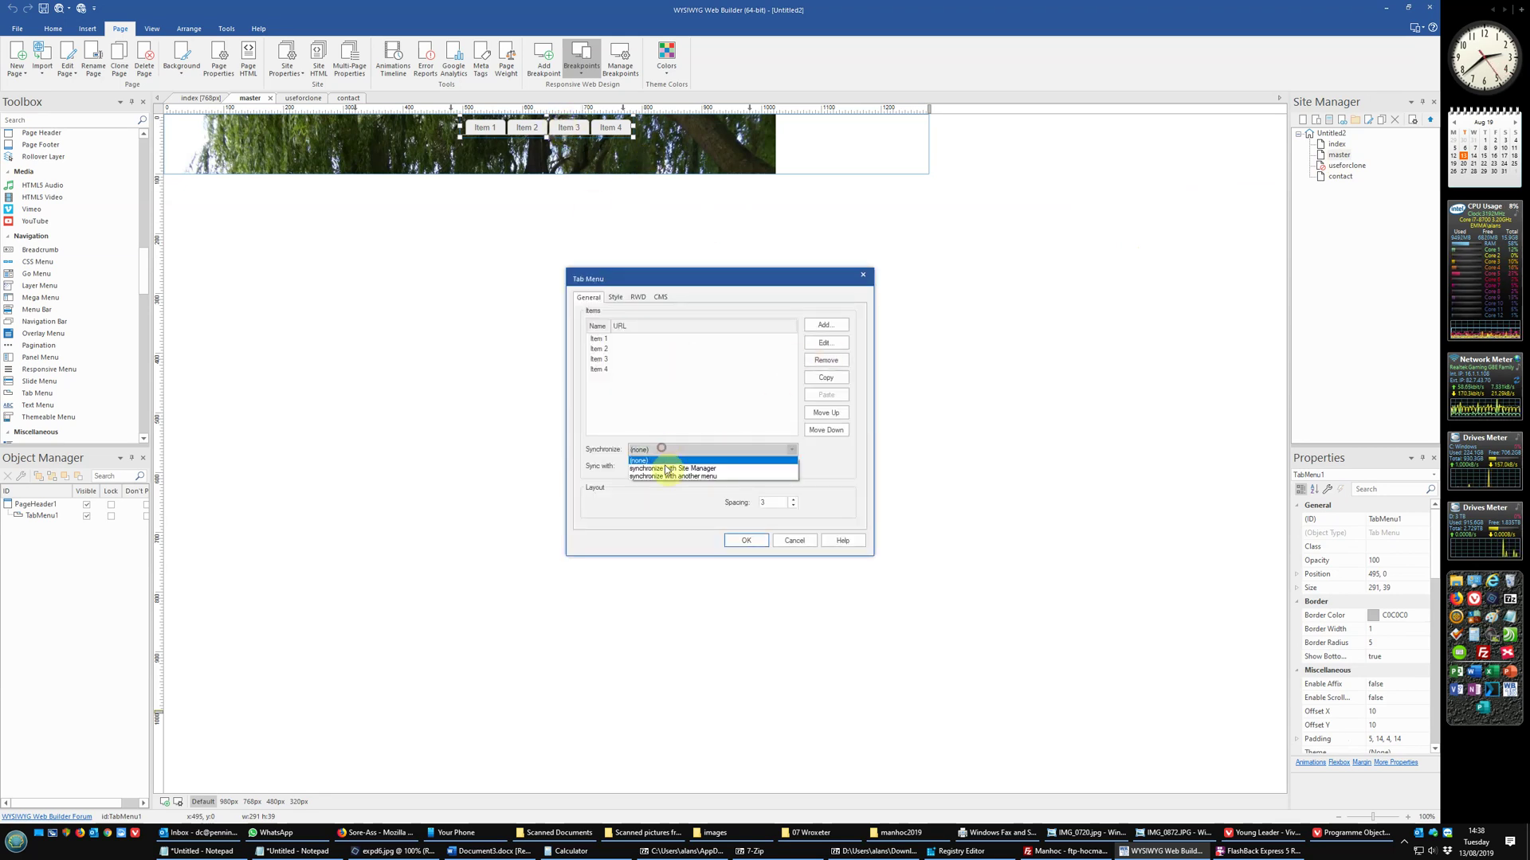
click(665, 476)
click(673, 449)
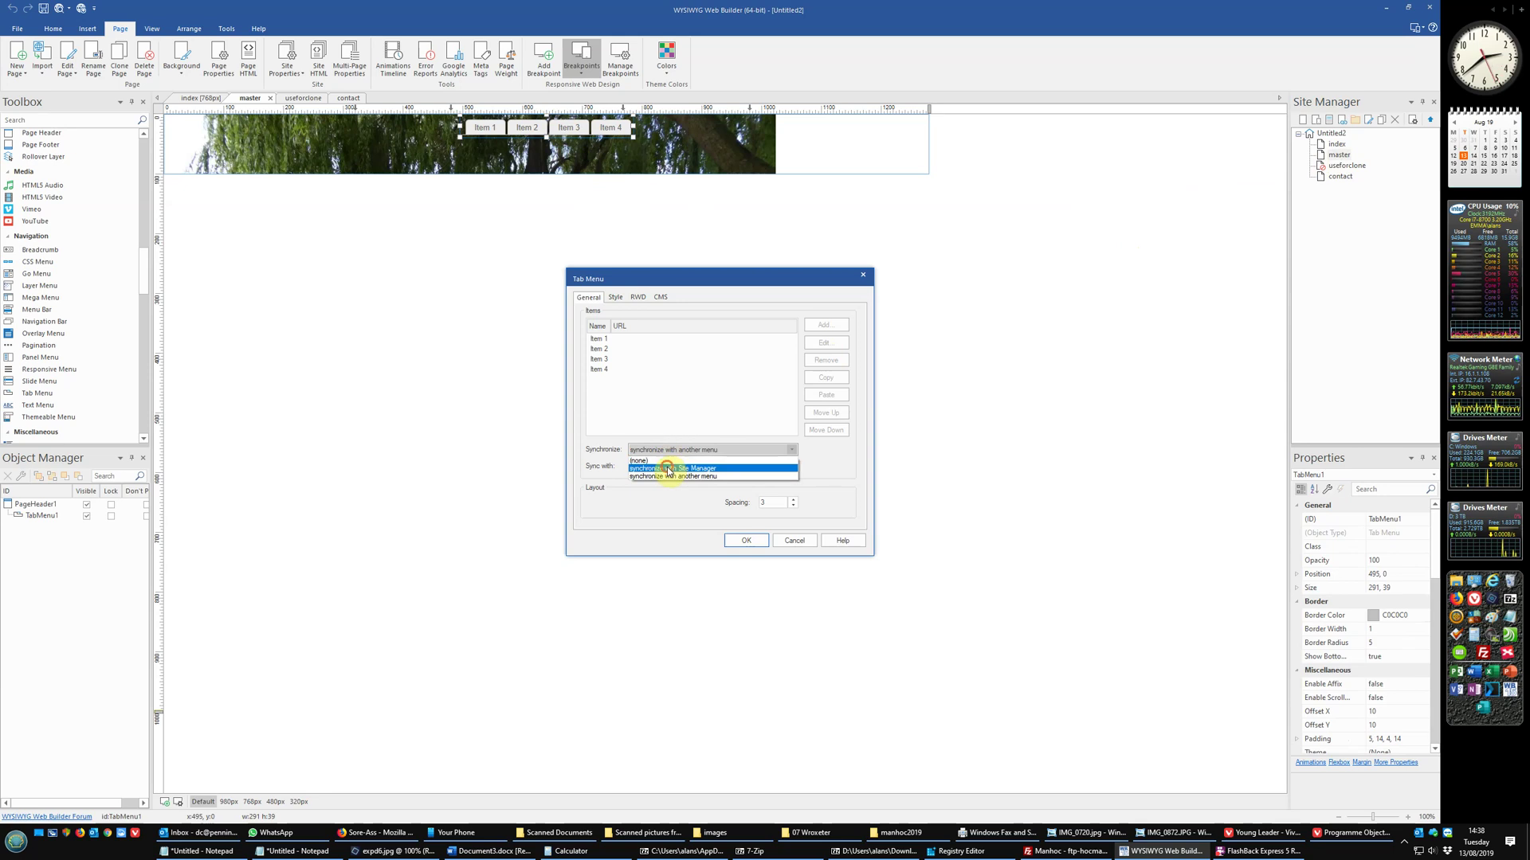
click(669, 469)
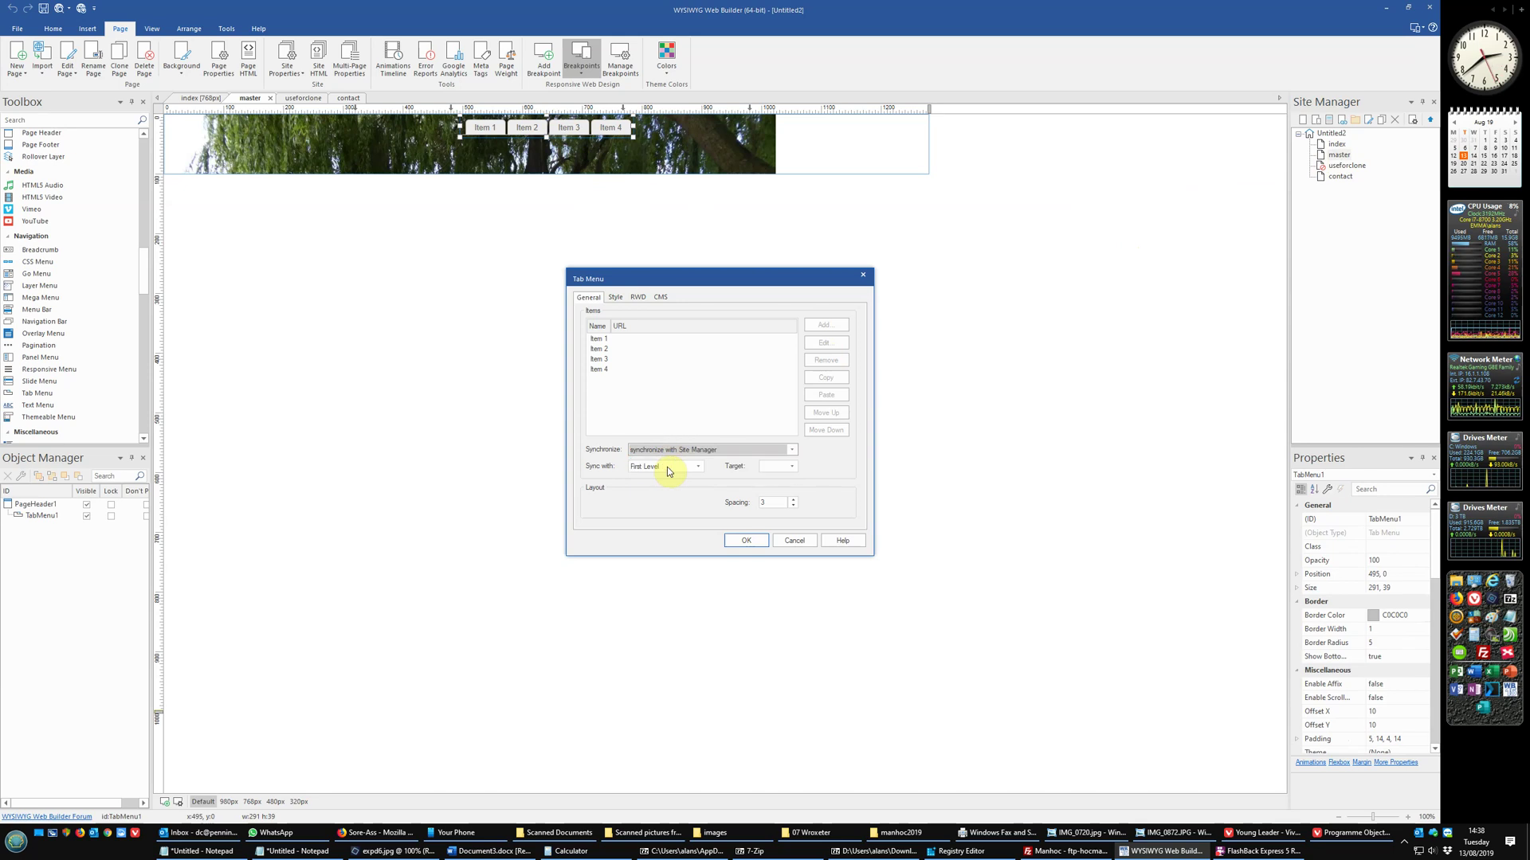
click(744, 544)
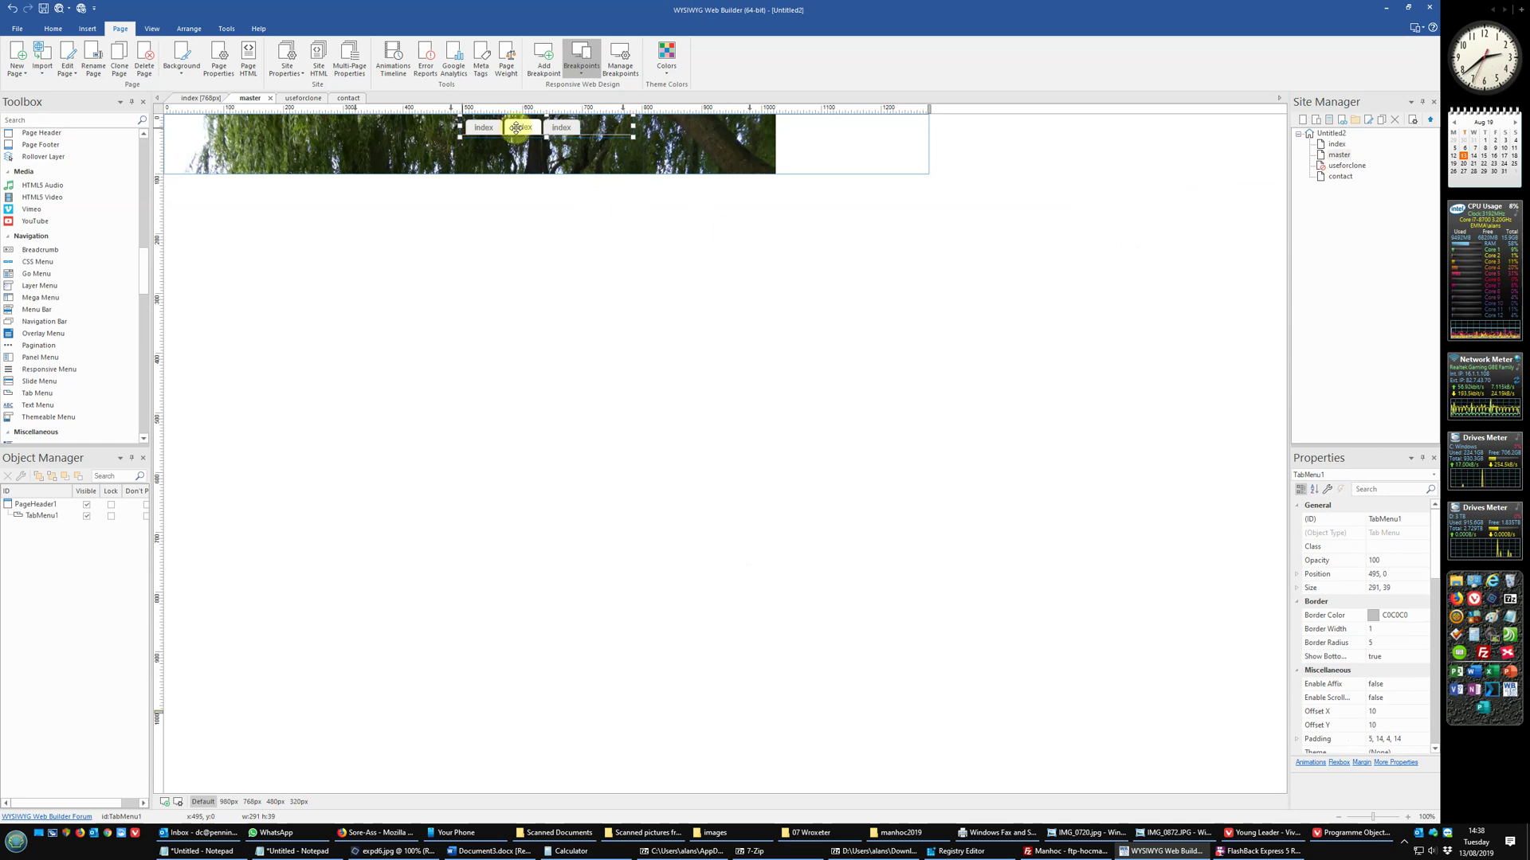
- Set master to Don't publish, Don't synchronize in navigation, and exclude from the site map
right_click(1338, 158)
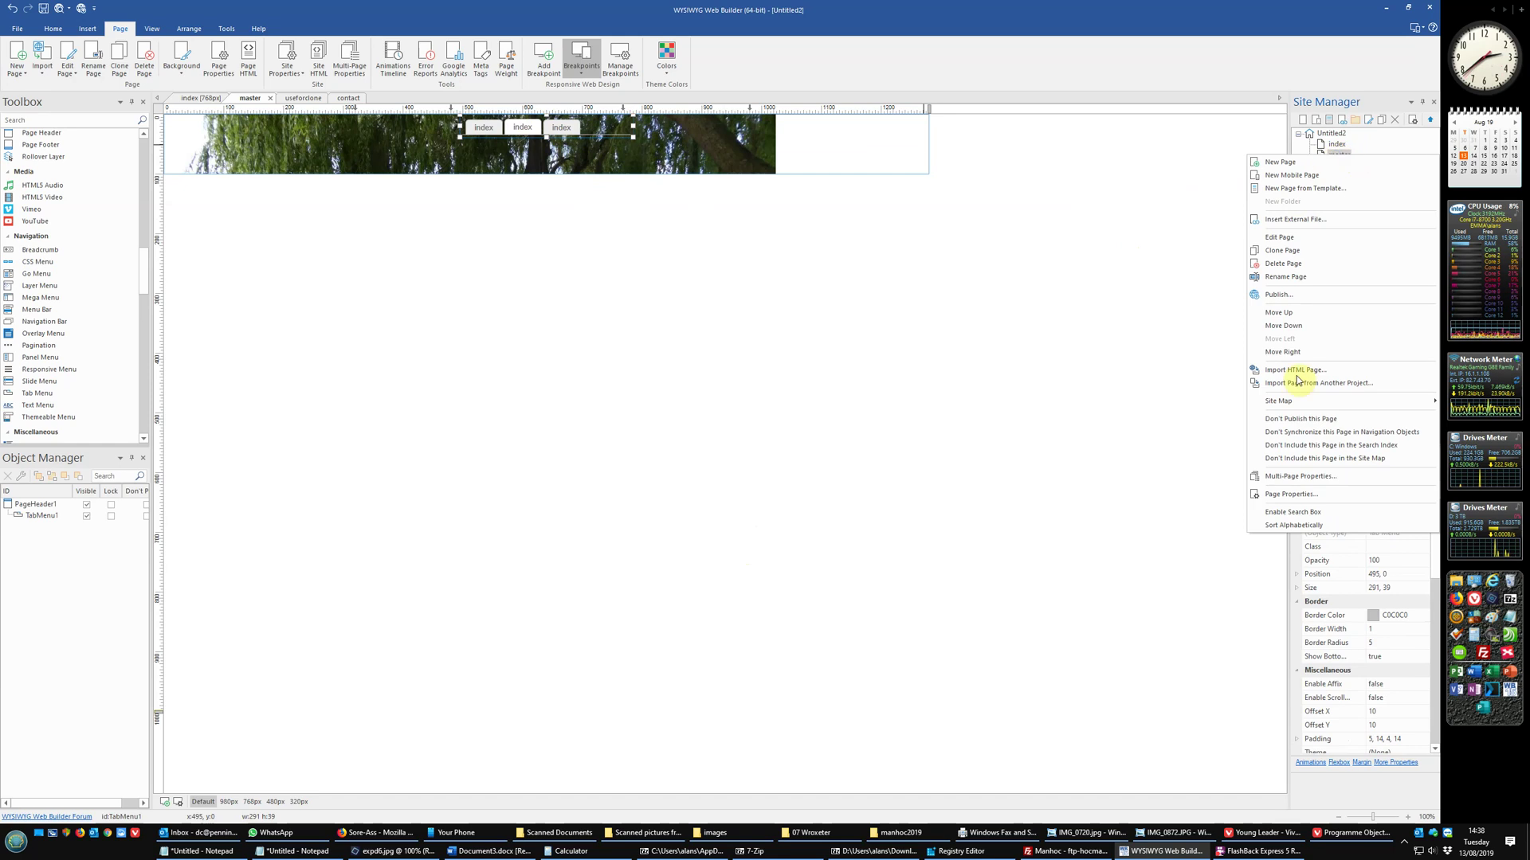
click(1288, 494)
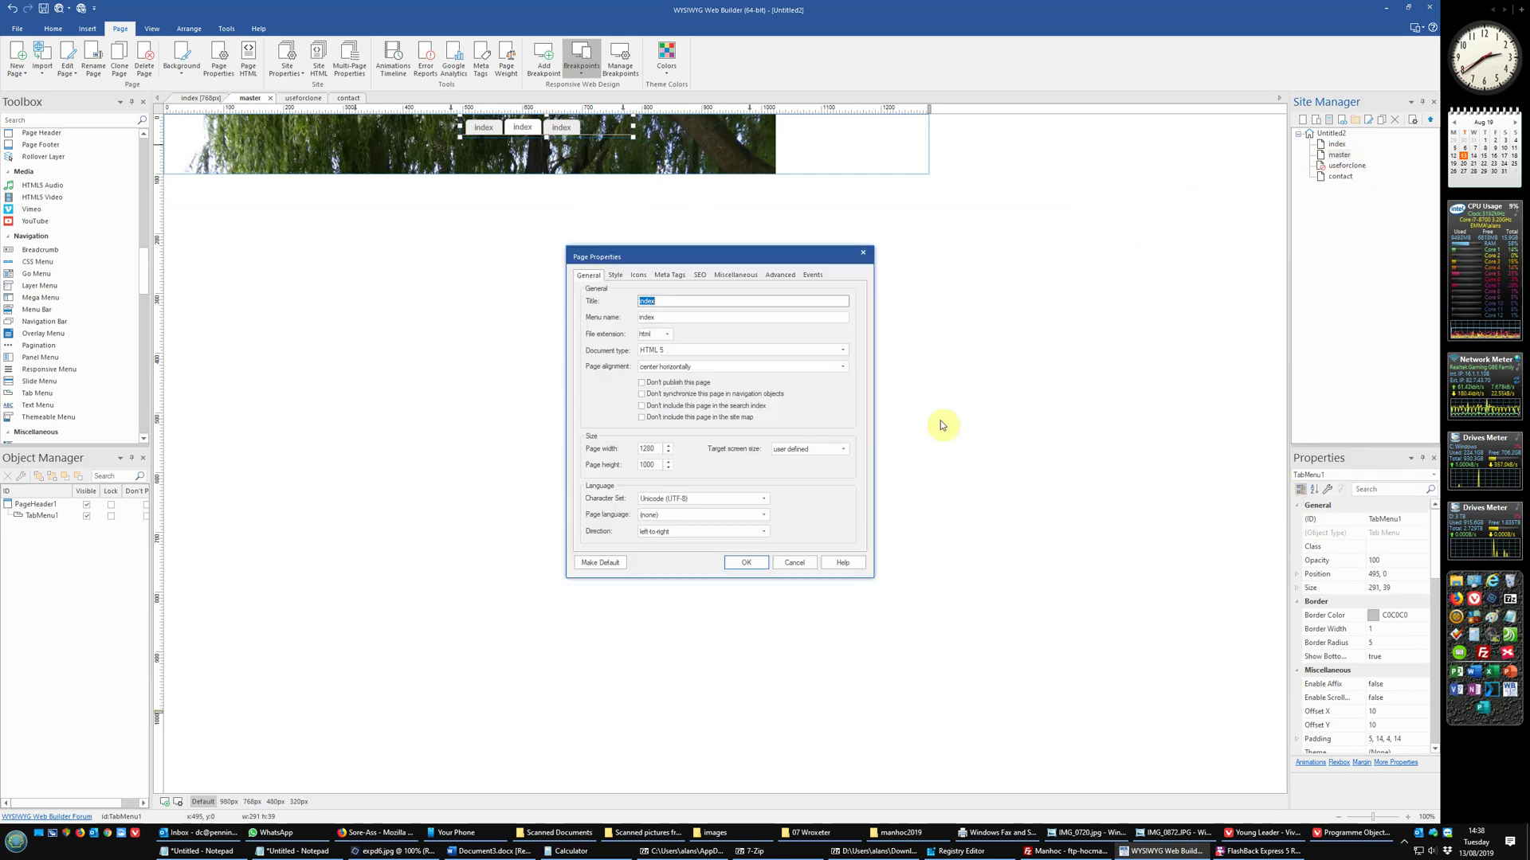
click(642, 394)
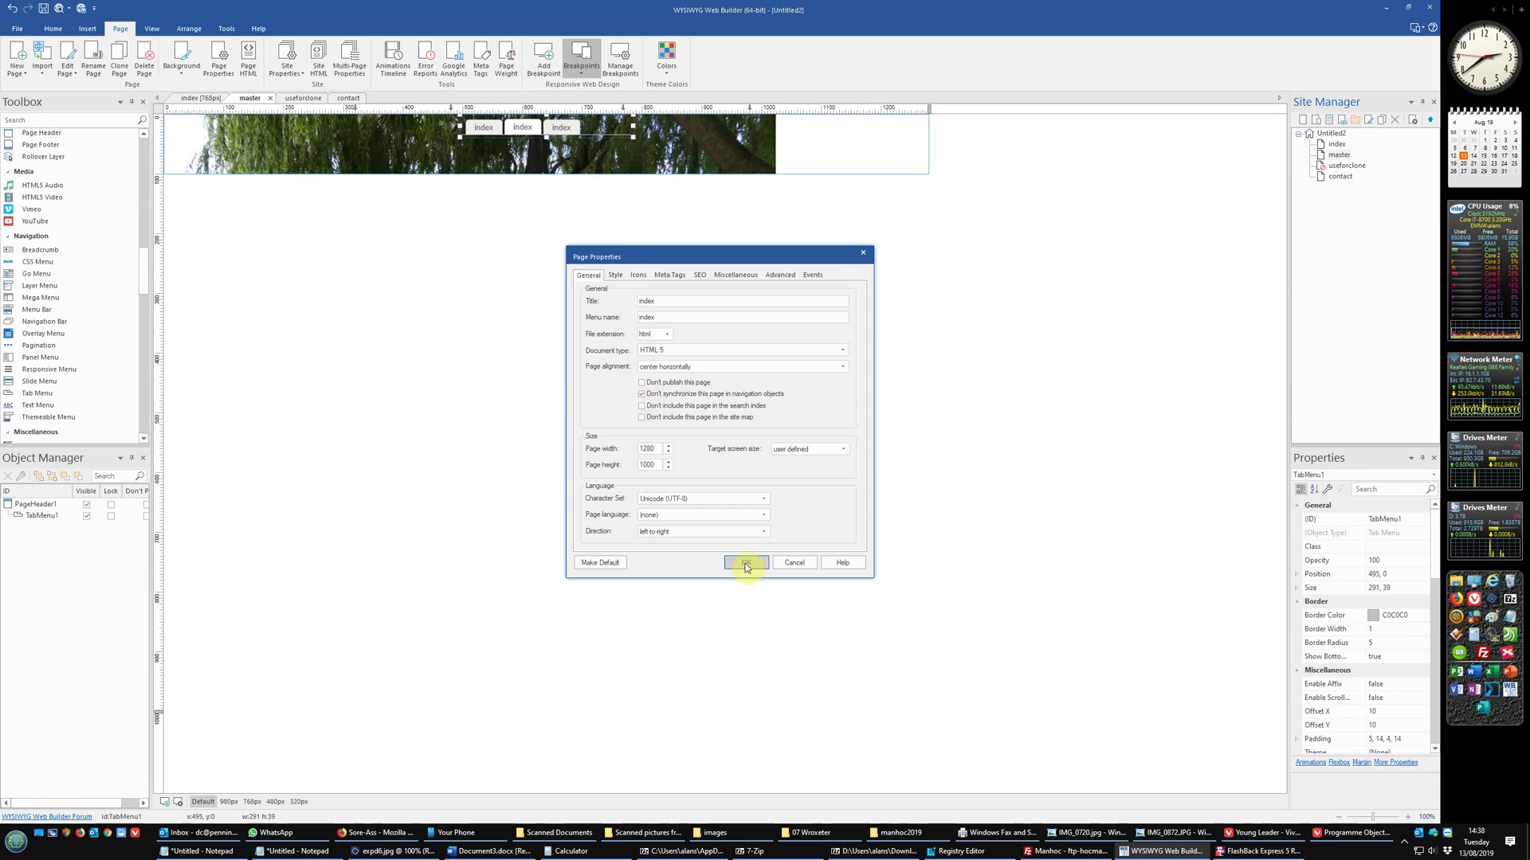
click(641, 418)
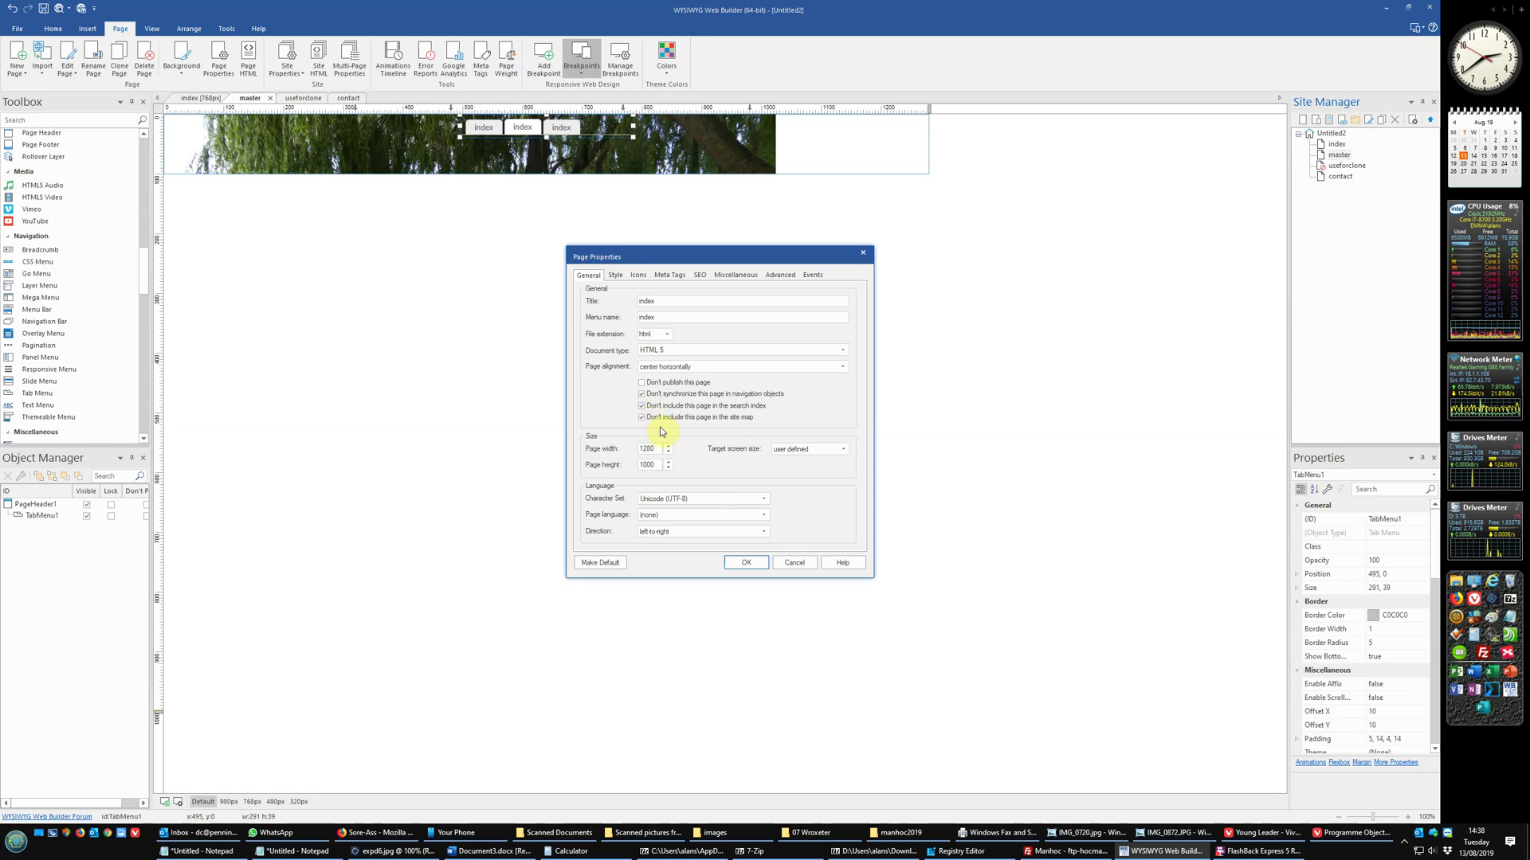
click(640, 384)
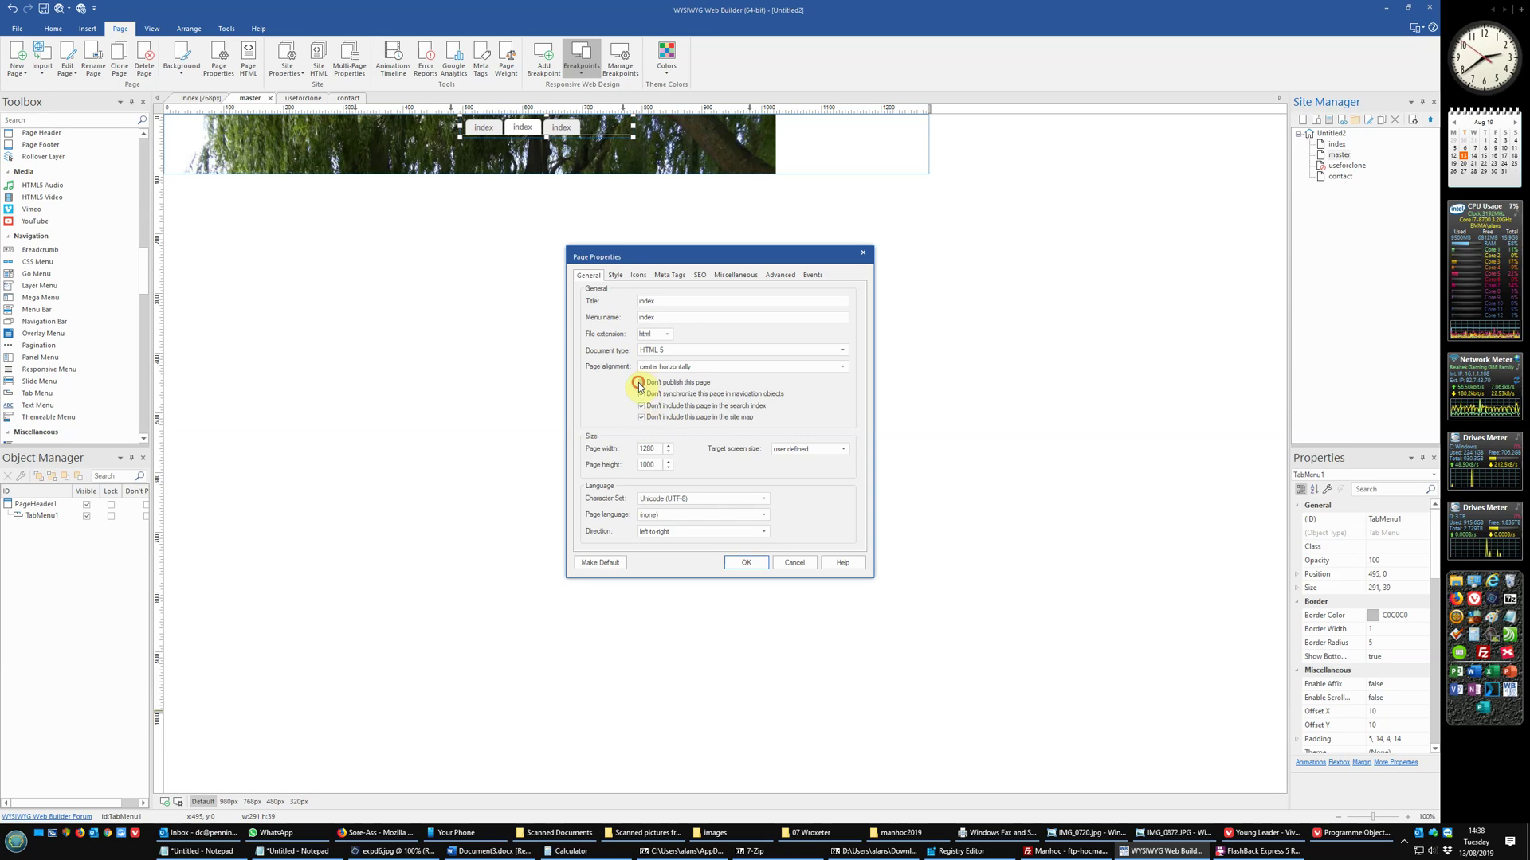
click(745, 562)
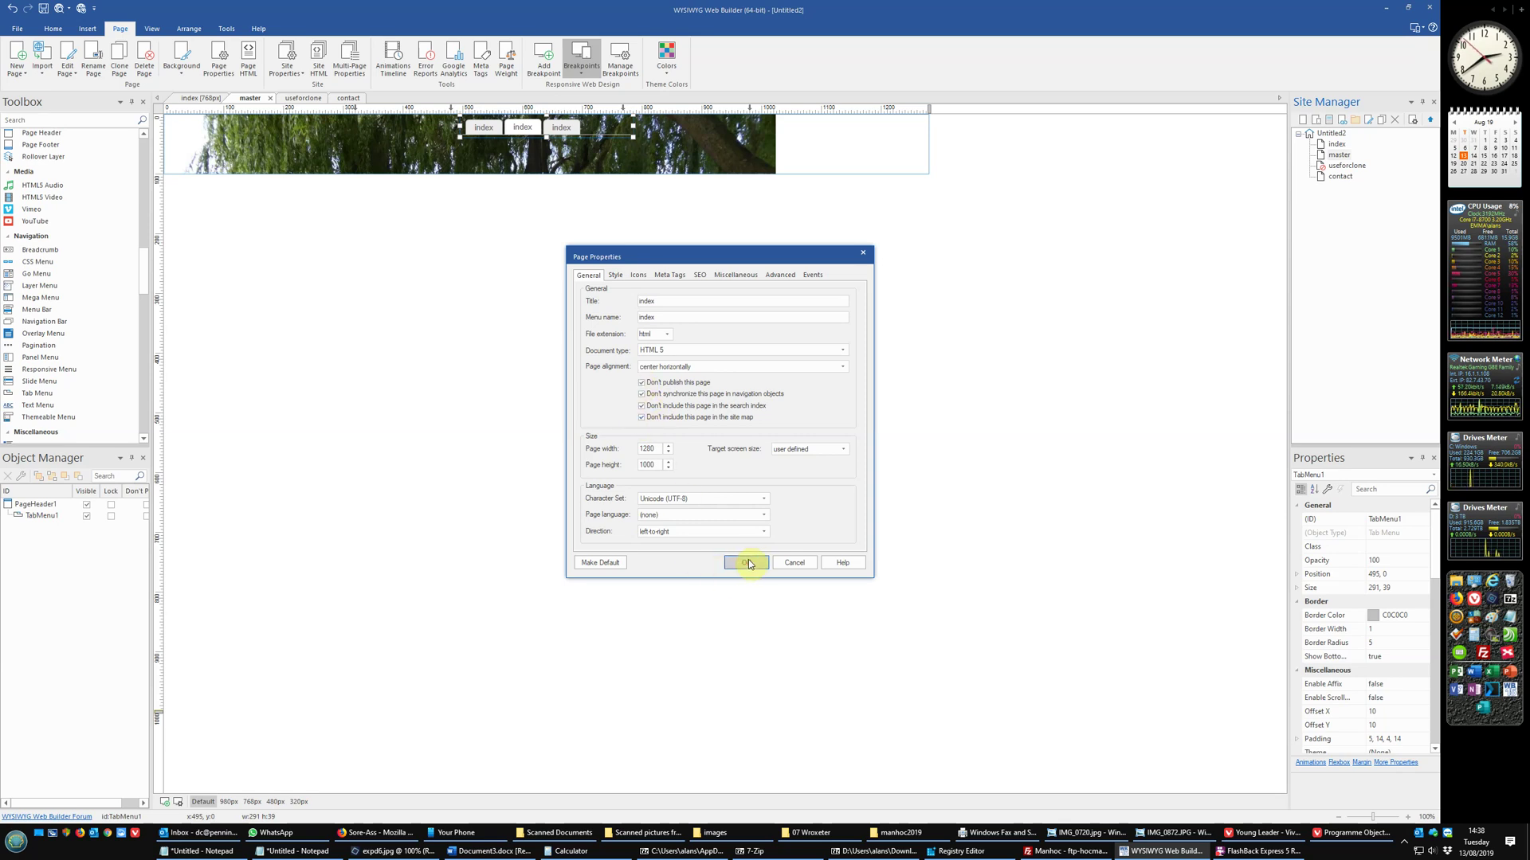
- Enter 'Contact Us' as the contact page's title and menu name, then deselect the menu
right_click(1336, 178)
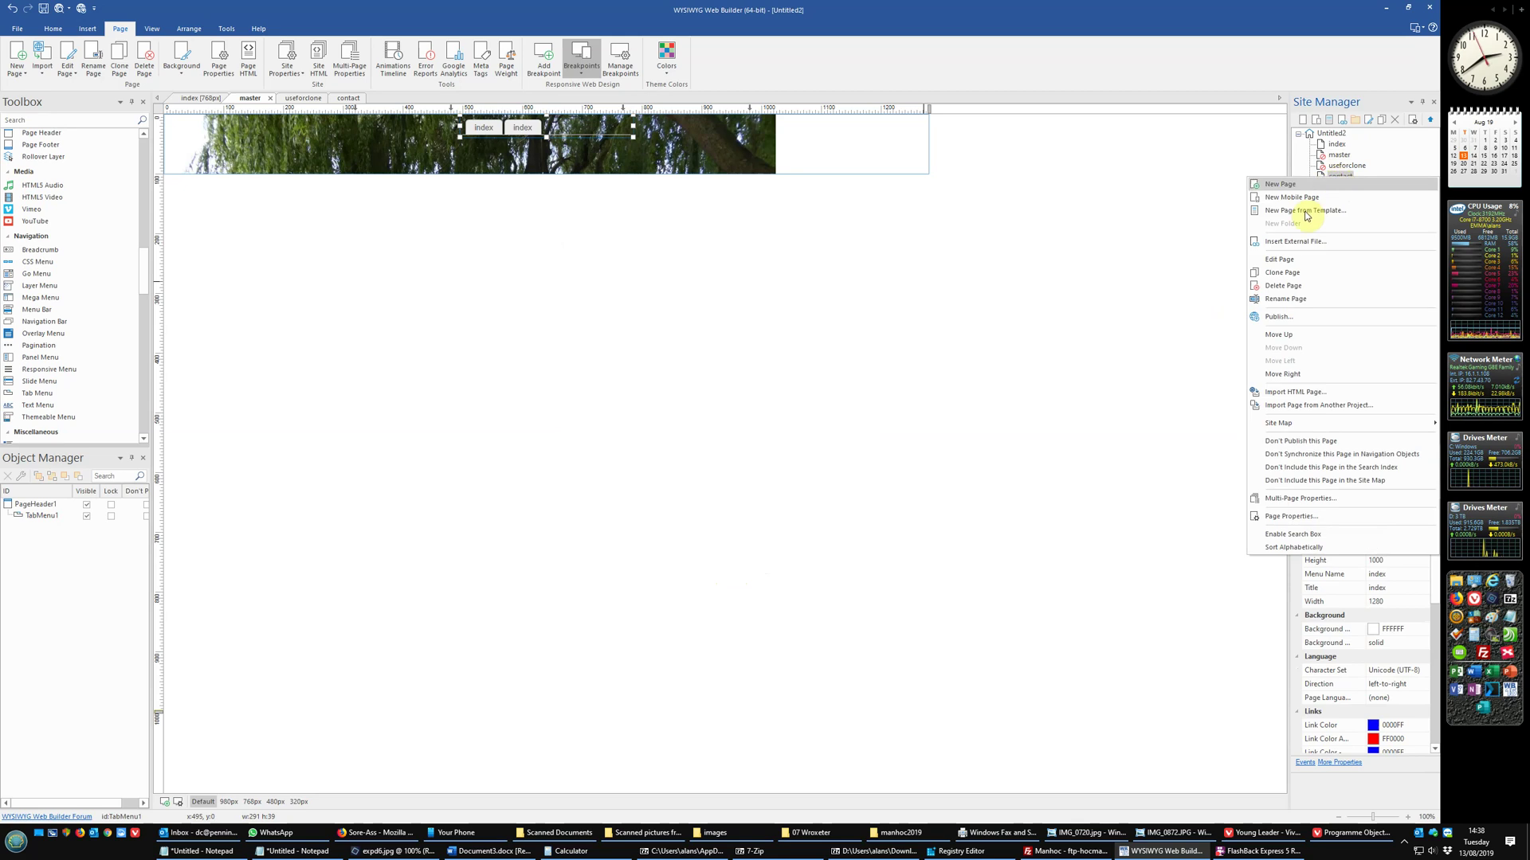
click(1292, 517)
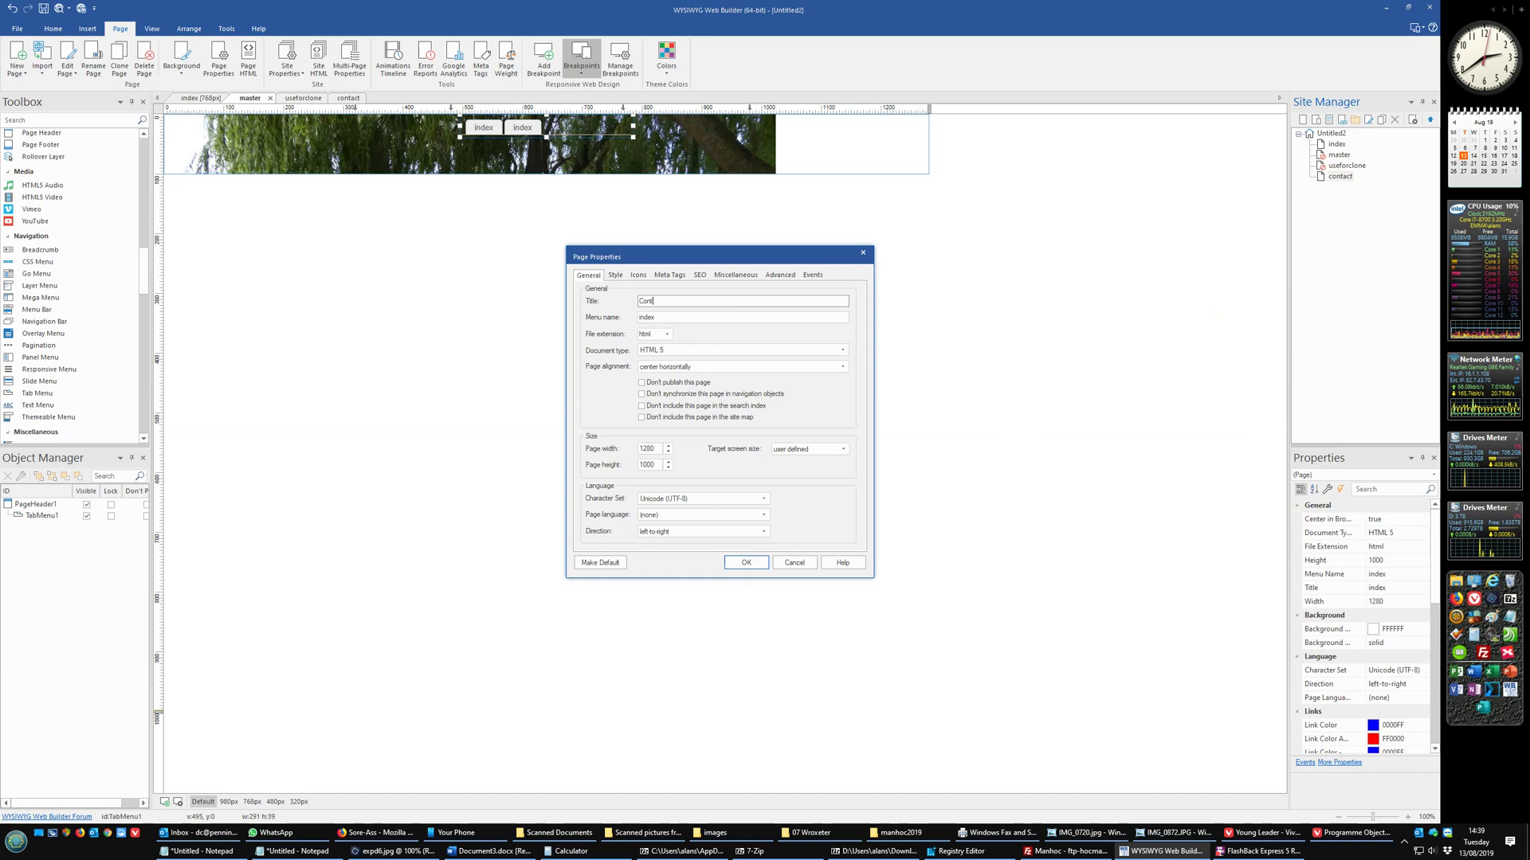
text(Contact Us)
key(Tab)
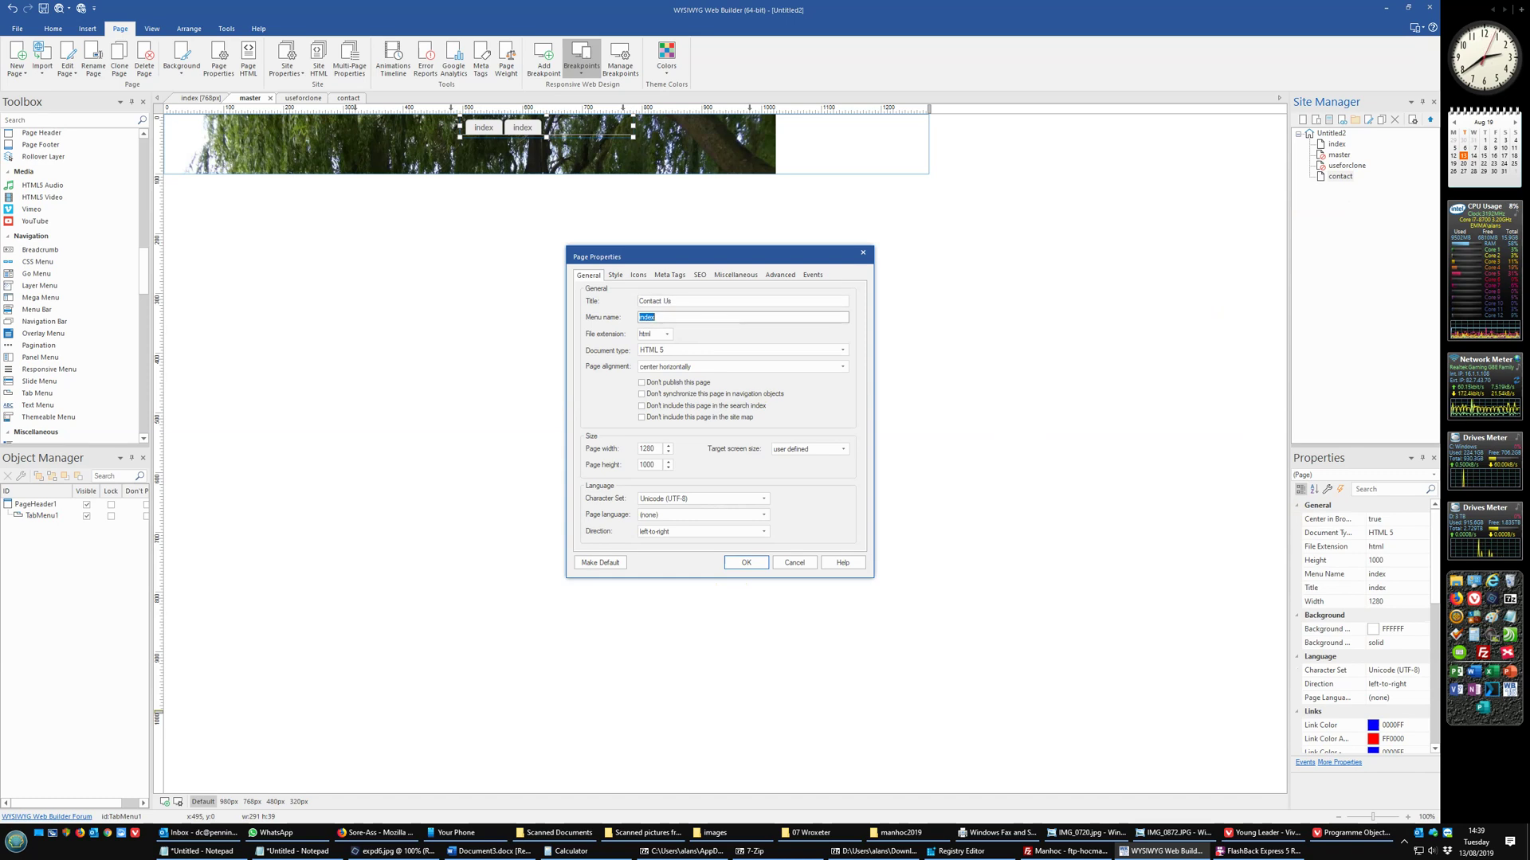
text(Contact Us)
click(746, 563)
click(659, 234)
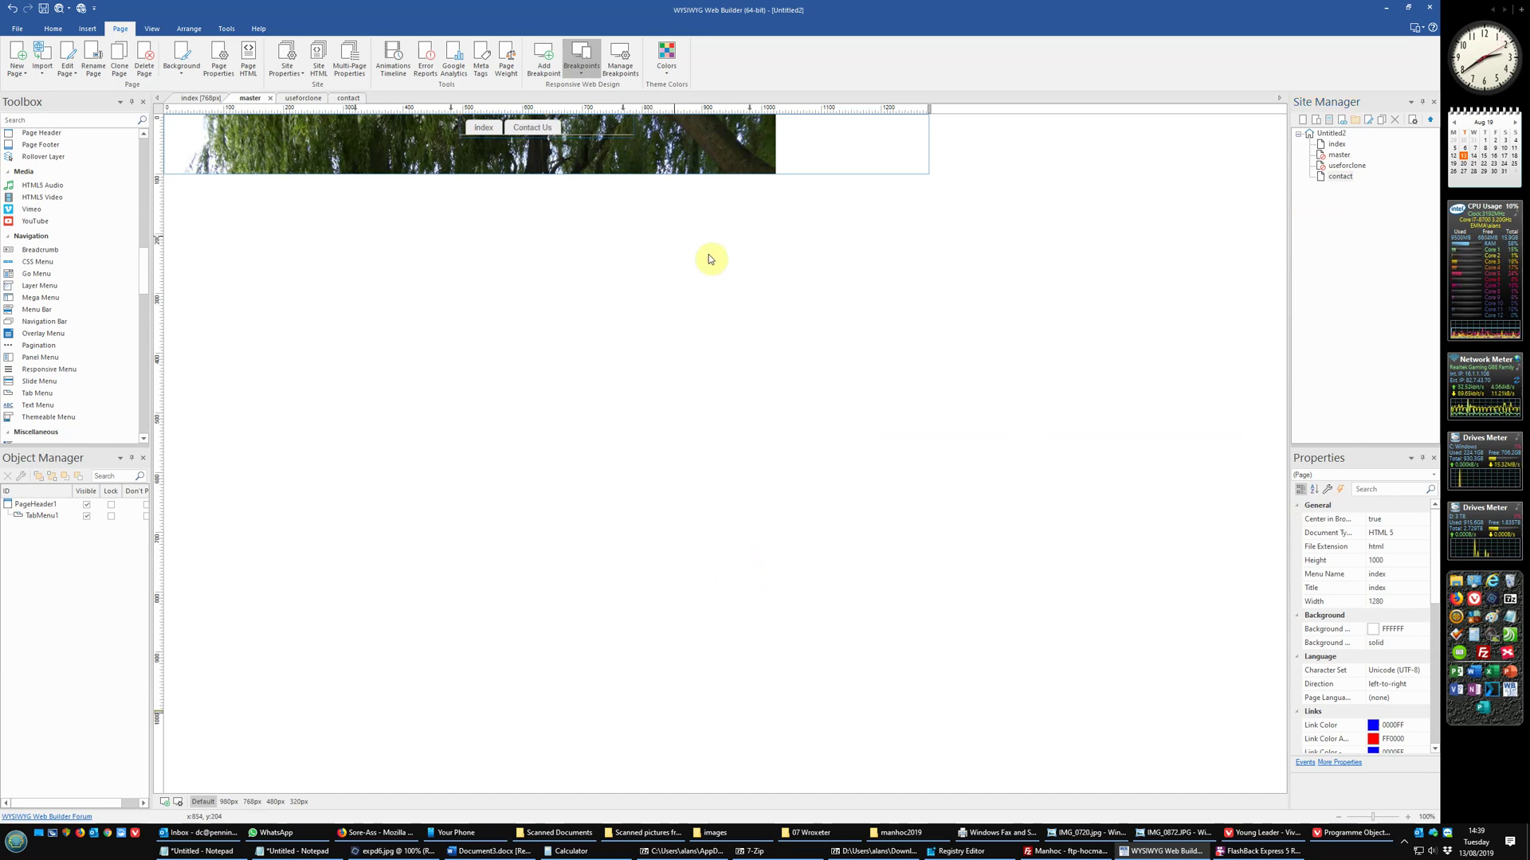